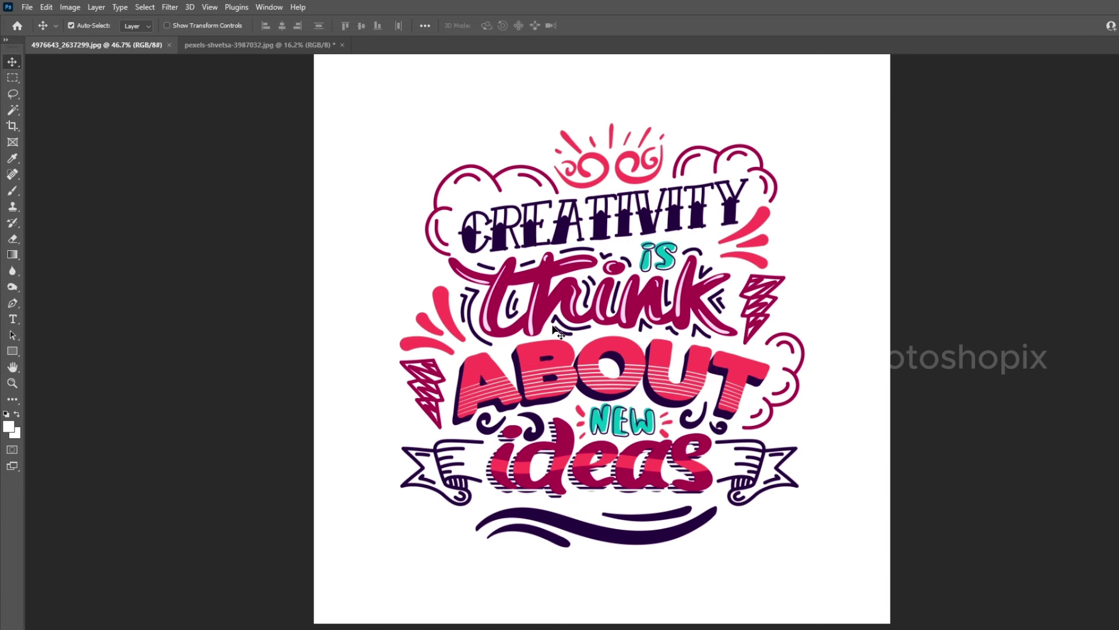
# Switch to the pexels T-shirt photo, zoom to 25% and centre the view on her shirt
pyautogui.click(278, 47)
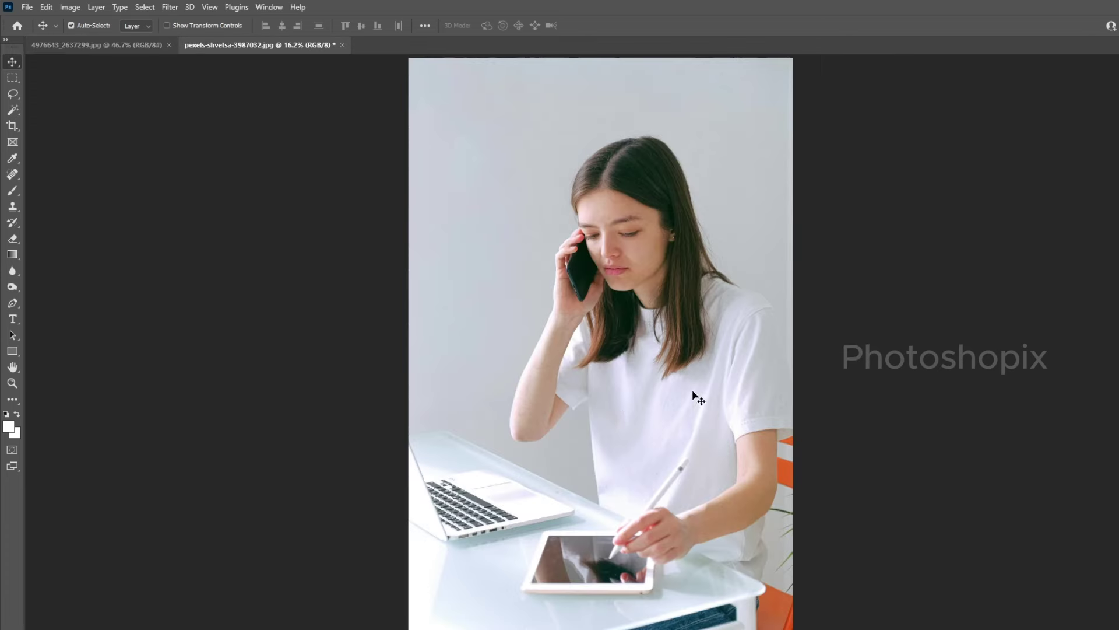
pyautogui.hotkey('ctrl', 'space')
pyautogui.click(663, 447)
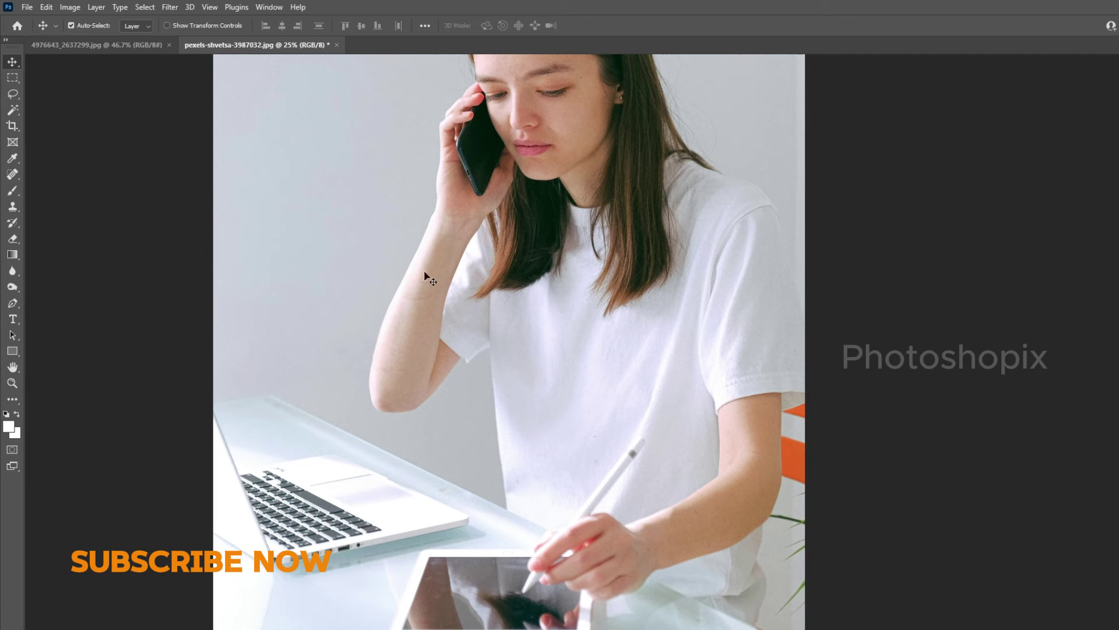
pyautogui.moveTo(639, 448); pyautogui.dragTo(621, 398)
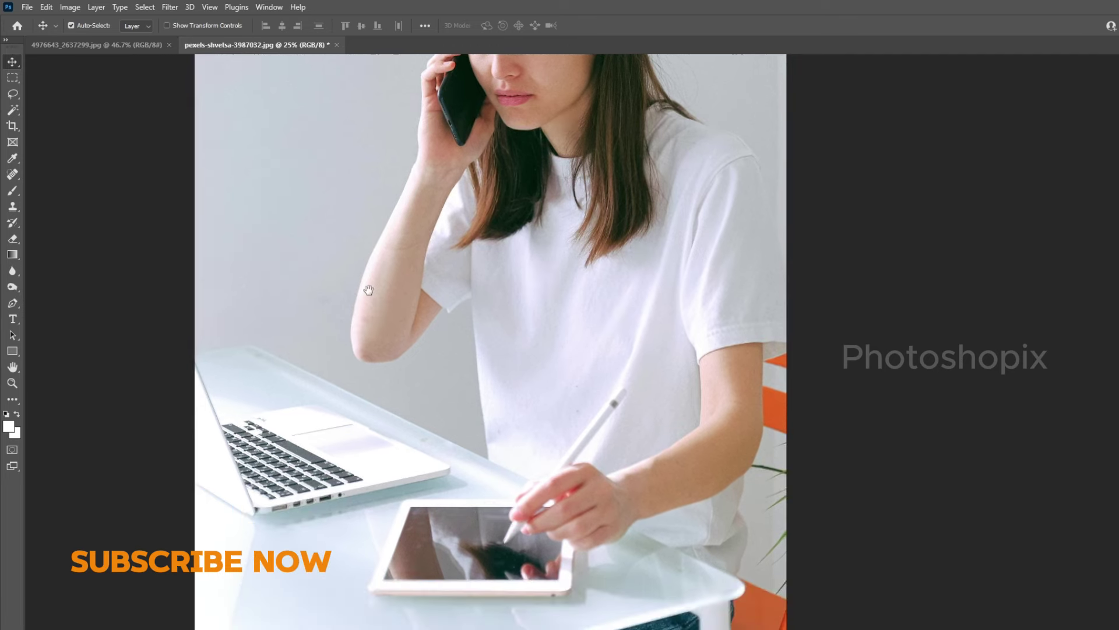
# Paste the Creativity lettering into the photo and scale it to about 78% over the chest
pyautogui.click(154, 40)
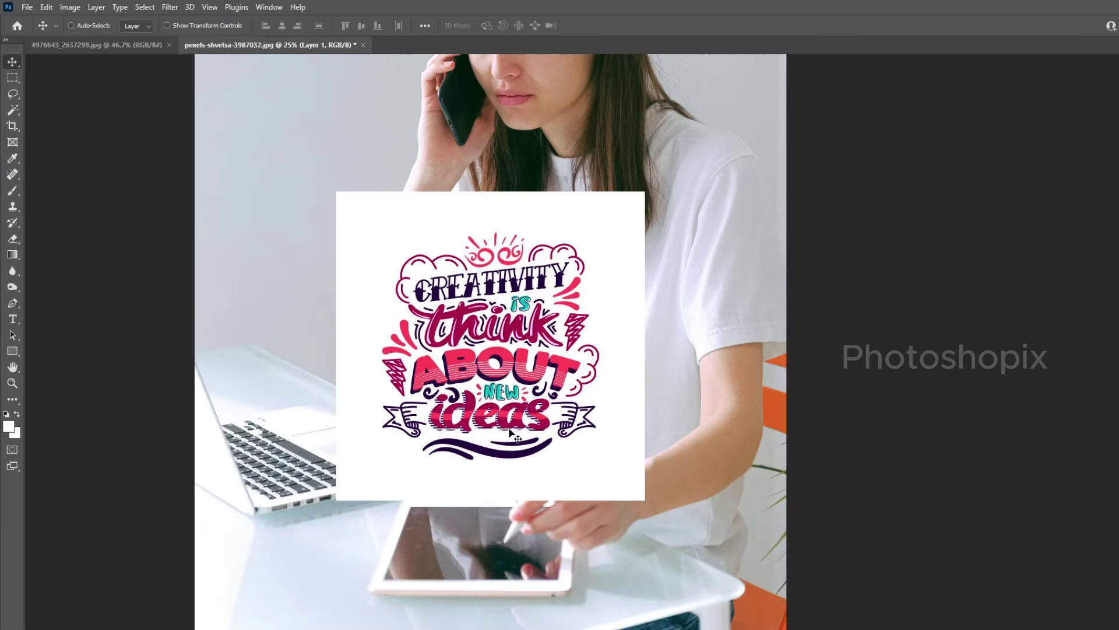
pyautogui.hotkey('ctrl', 'v')
pyautogui.moveTo(559, 411); pyautogui.dragTo(621, 424)
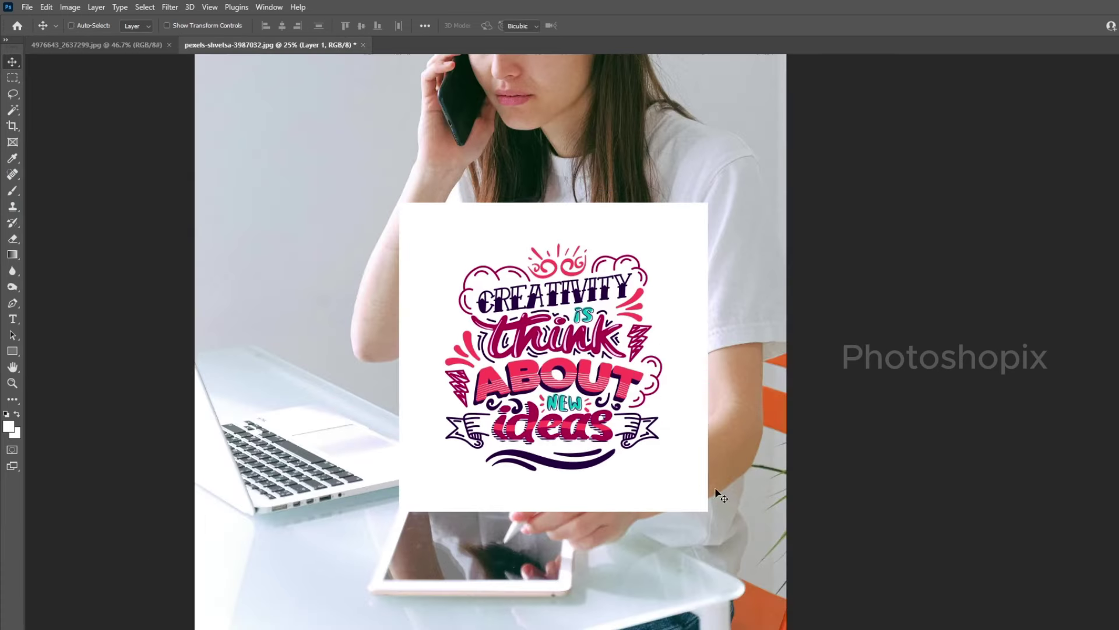
pyautogui.hotkey('ctrl', 't')
pyautogui.moveTo(712, 515); pyautogui.dragTo(681, 500)
pyautogui.moveTo(606, 444); pyautogui.dragTo(620, 438)
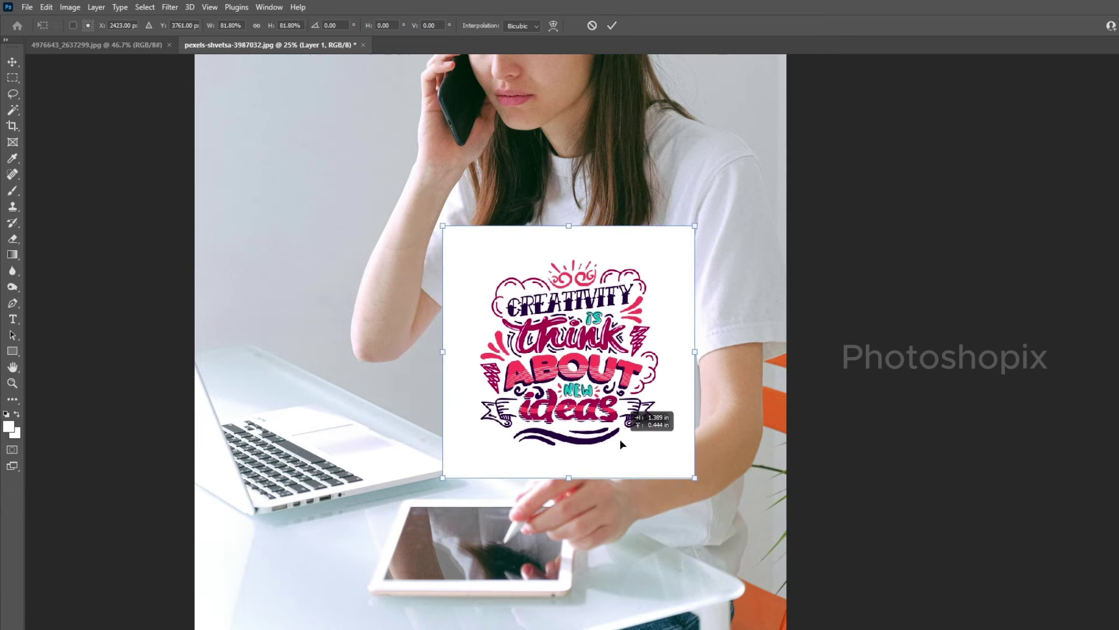
pyautogui.press('Return')
# Undo the stray move of the lettering and restart Free Transform on it
pyautogui.scroll(-1, 638, 432)
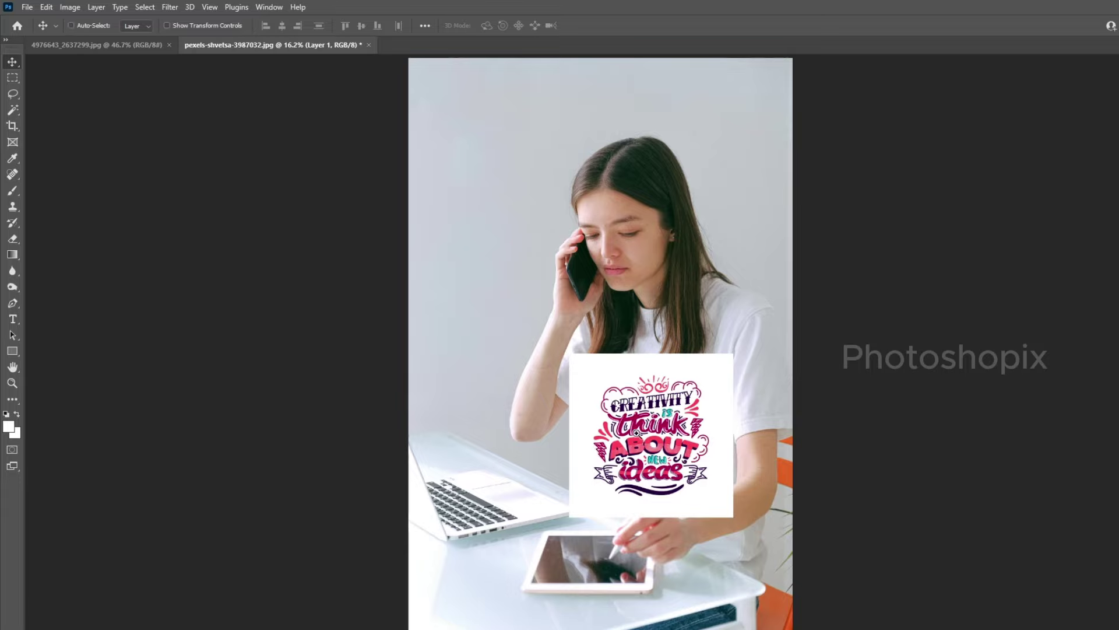
pyautogui.scroll(2, 638, 432)
pyautogui.scroll(-2, 638, 432)
pyautogui.scroll(1, 583, 409)
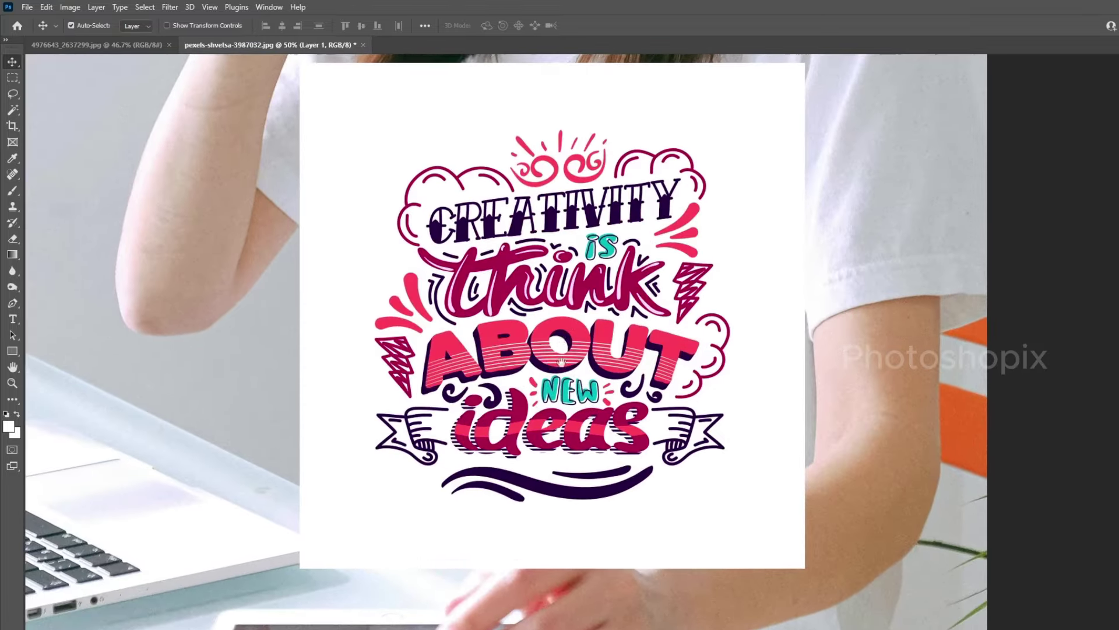
pyautogui.scroll(1, 551, 394)
pyautogui.hotkey('ctrl', 't')
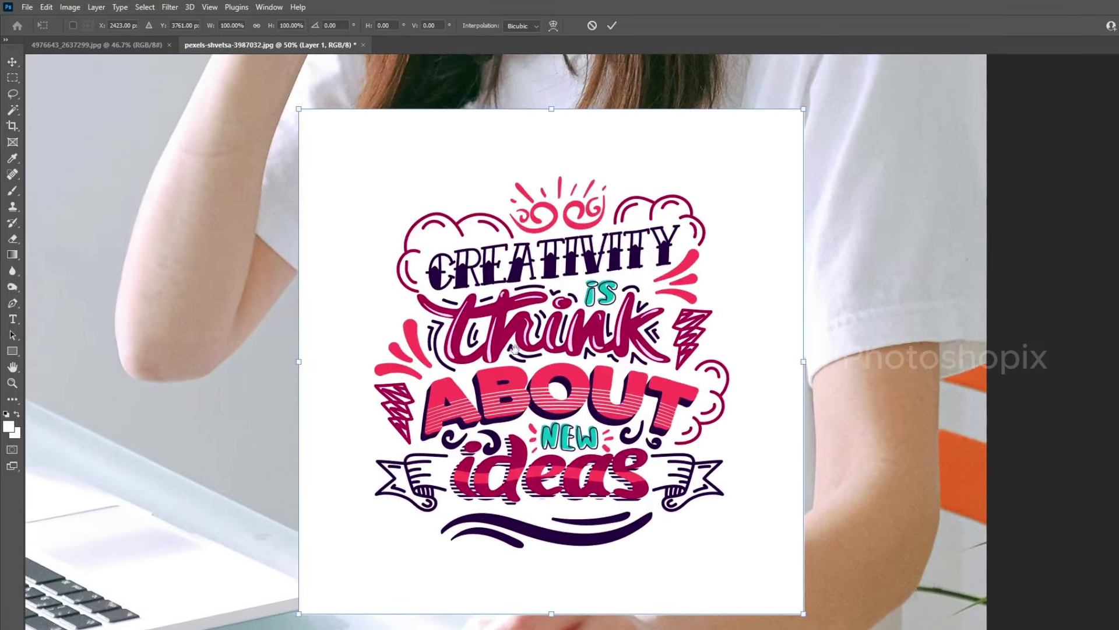
pyautogui.scroll(-1, 537, 333)
pyautogui.press('Return')
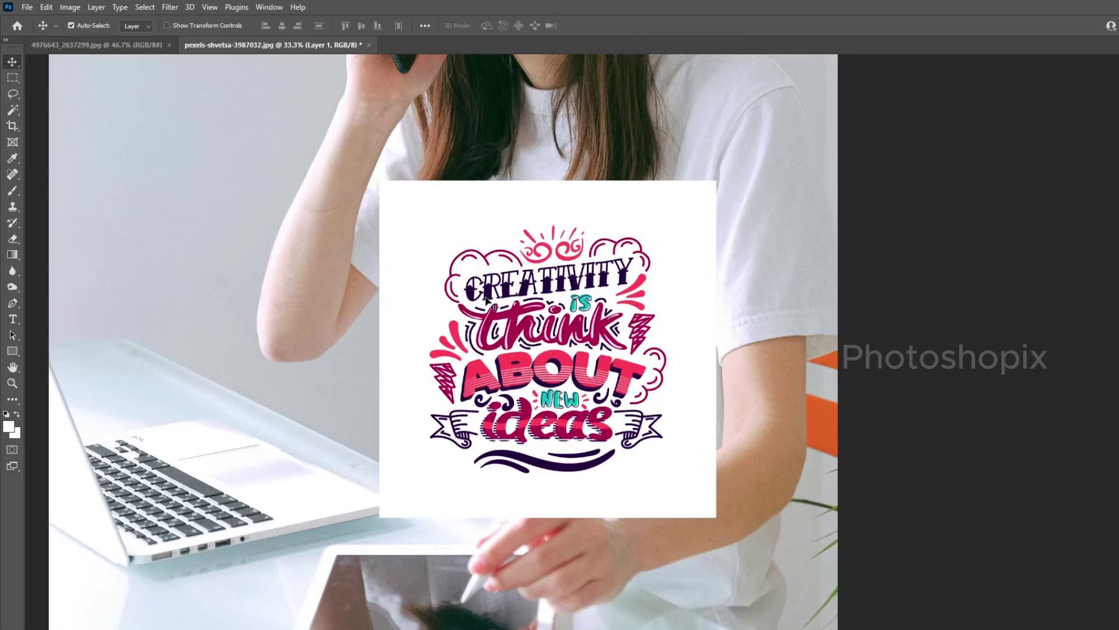
pyautogui.hotkey('ctrl', 'z')
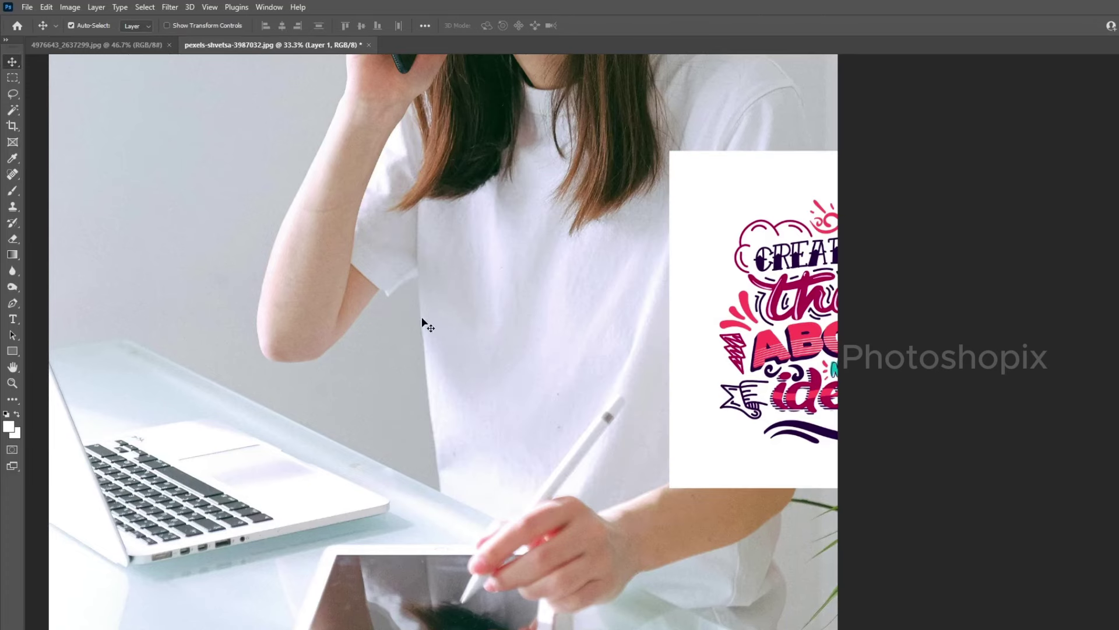
pyautogui.hotkey('ctrl', 'shift', 'z')
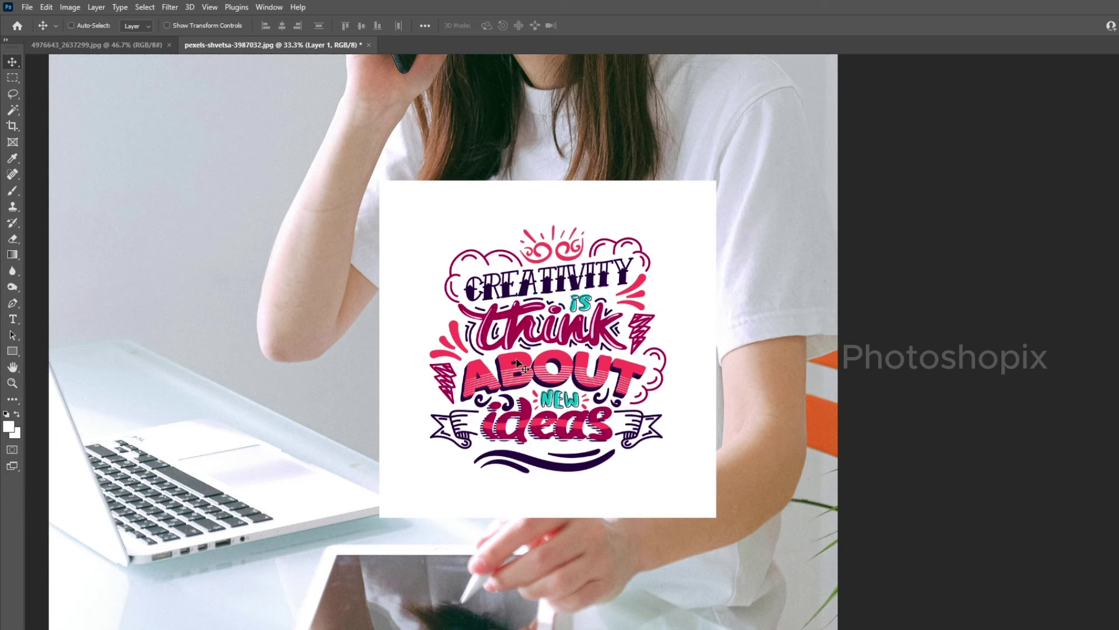
pyautogui.hotkey('ctrl', 't')
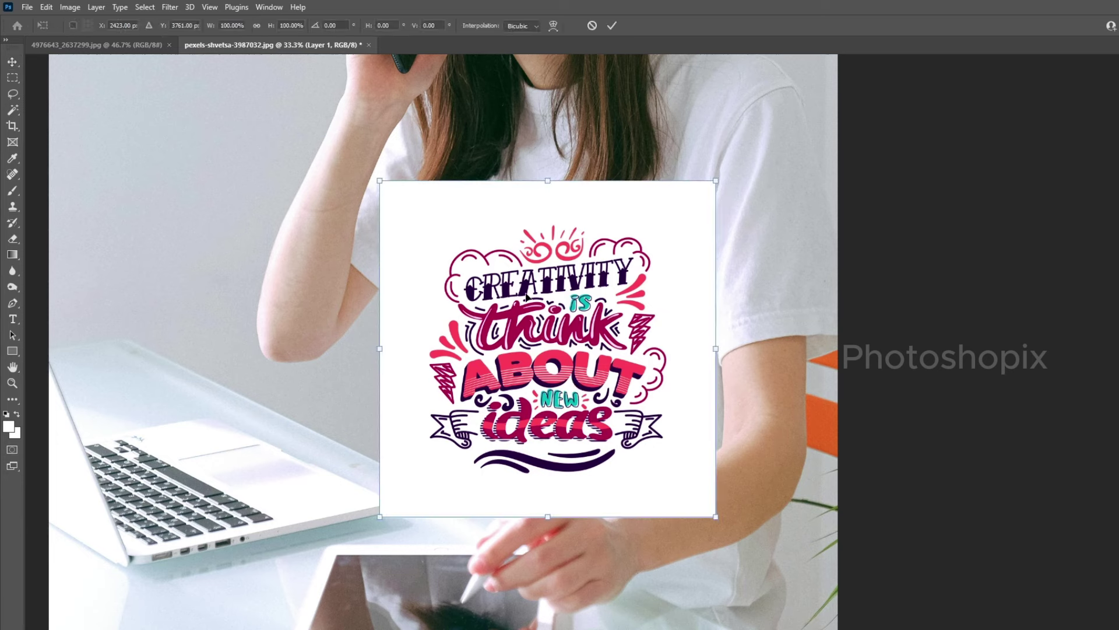
# Warp the lettering by pulling its left corners and edge in and stretching its right side outward
pyautogui.rightClick(435, 235)
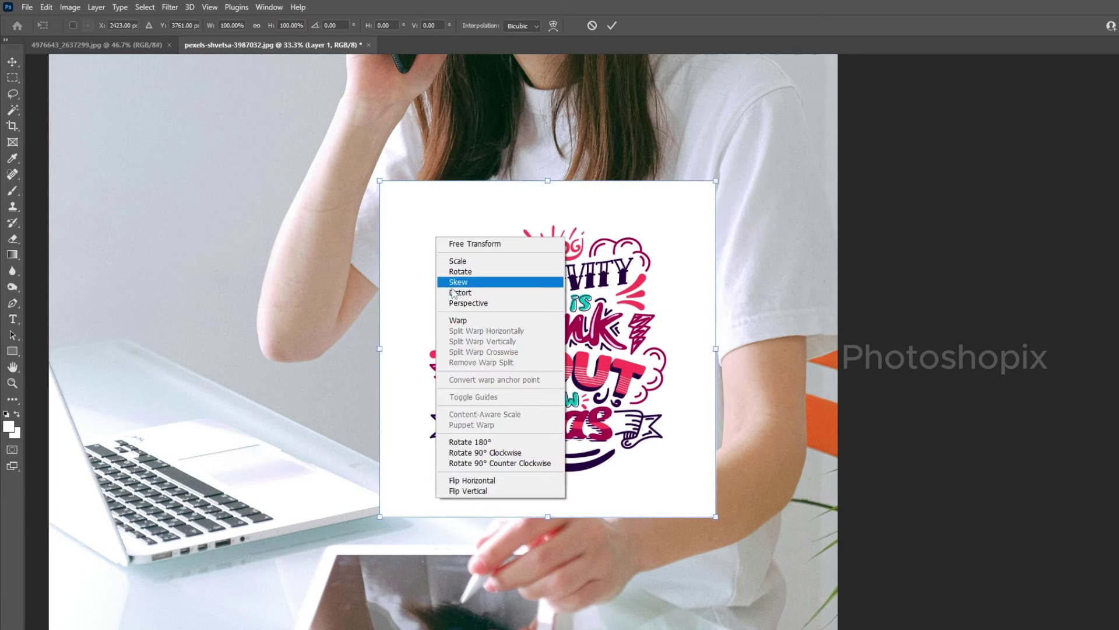
pyautogui.click(470, 322)
pyautogui.moveTo(380, 182); pyautogui.dragTo(416, 207)
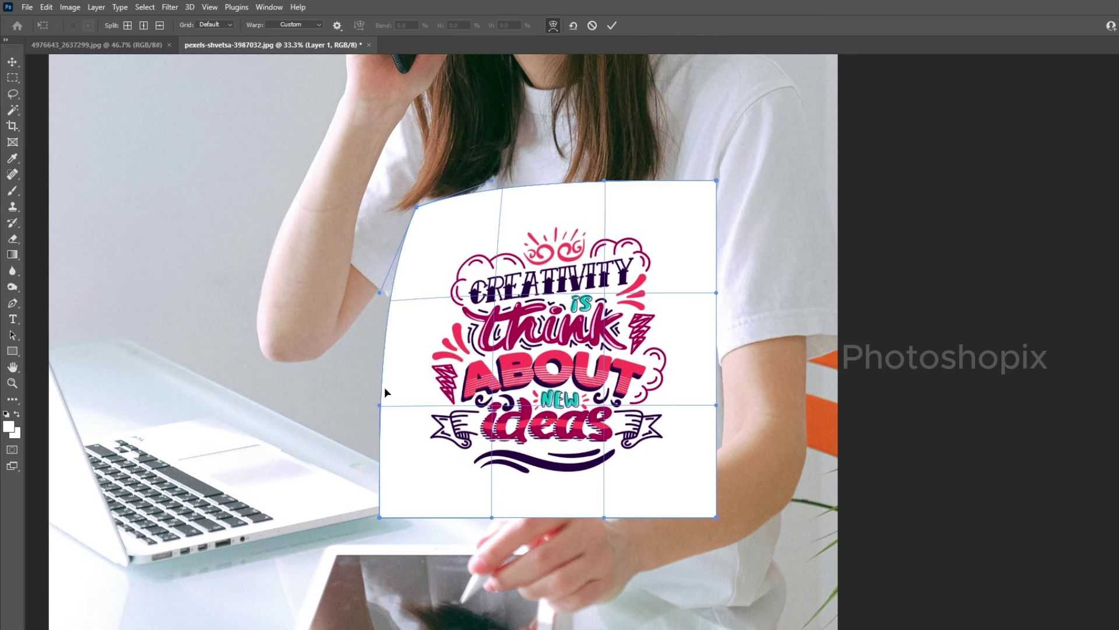
pyautogui.moveTo(385, 392); pyautogui.dragTo(416, 380)
pyautogui.moveTo(396, 493); pyautogui.dragTo(439, 495)
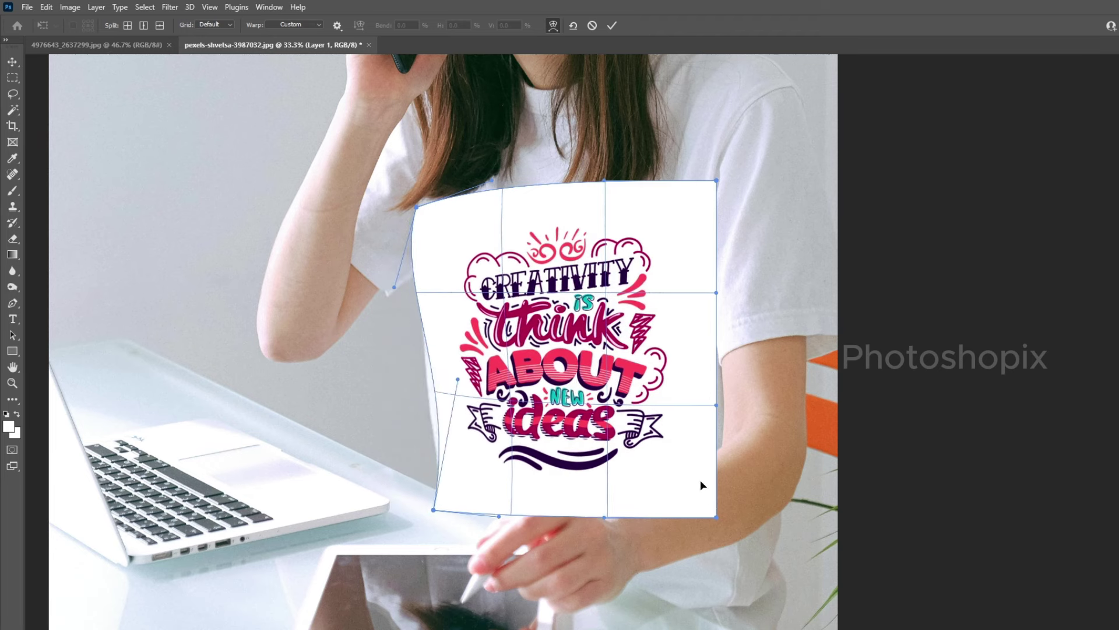
pyautogui.moveTo(701, 484); pyautogui.dragTo(699, 509)
pyautogui.moveTo(675, 184); pyautogui.dragTo(652, 142)
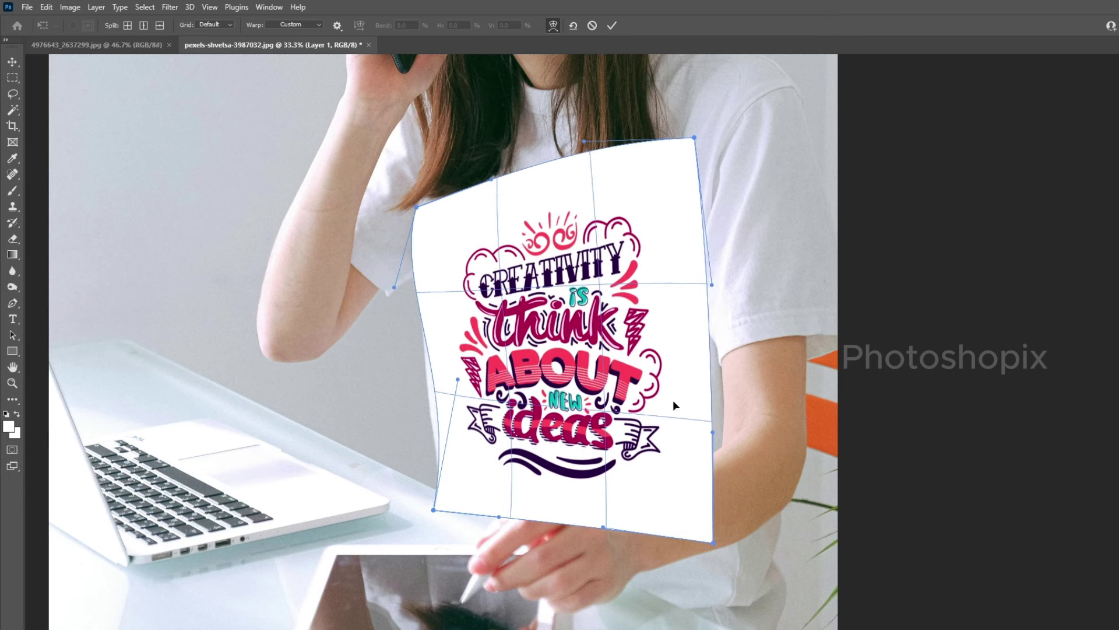
pyautogui.hotkey('ctrl', 'h')
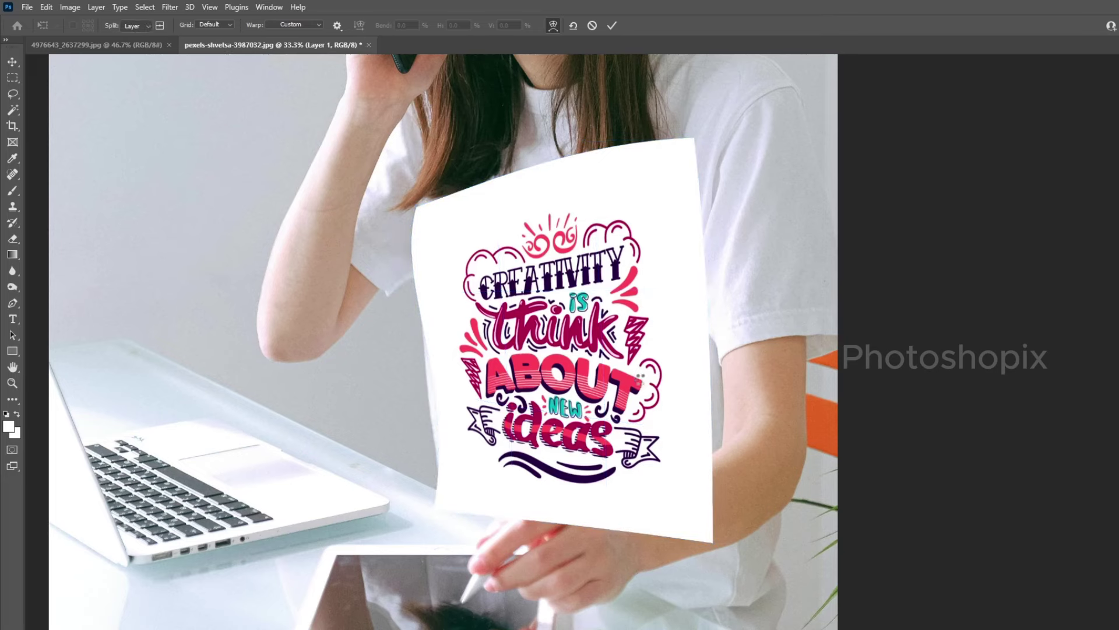
pyautogui.press('Return')
pyautogui.moveTo(743, 544); pyautogui.dragTo(706, 470)
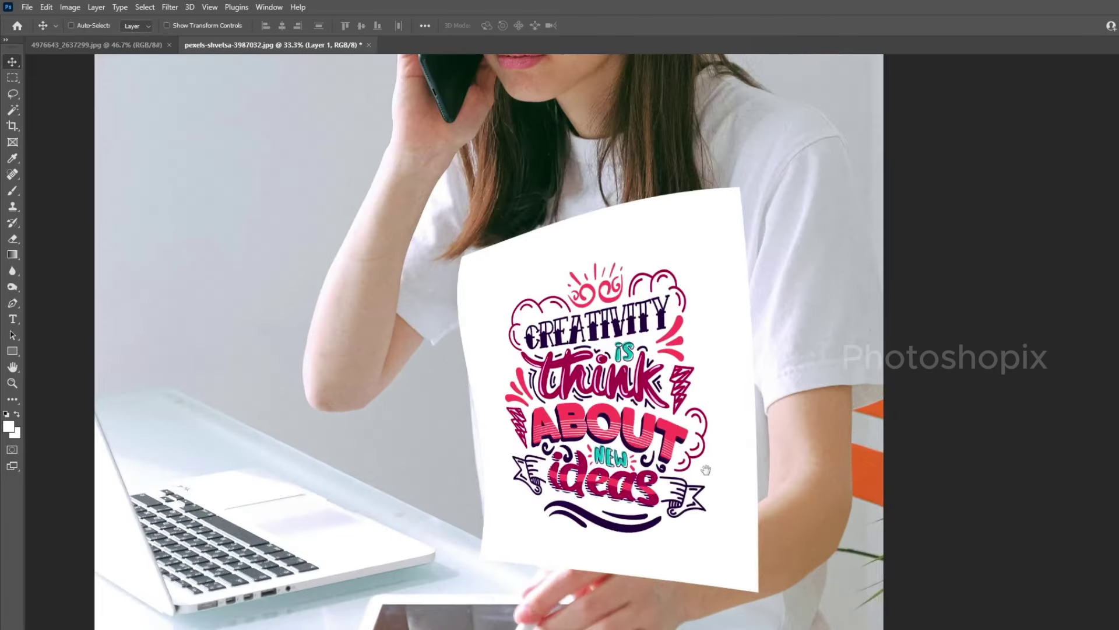
# Set the lettering layer's blend mode to Multiply in the Layers panel
pyautogui.hotkey('ctrl', '+')
pyautogui.press('F7')
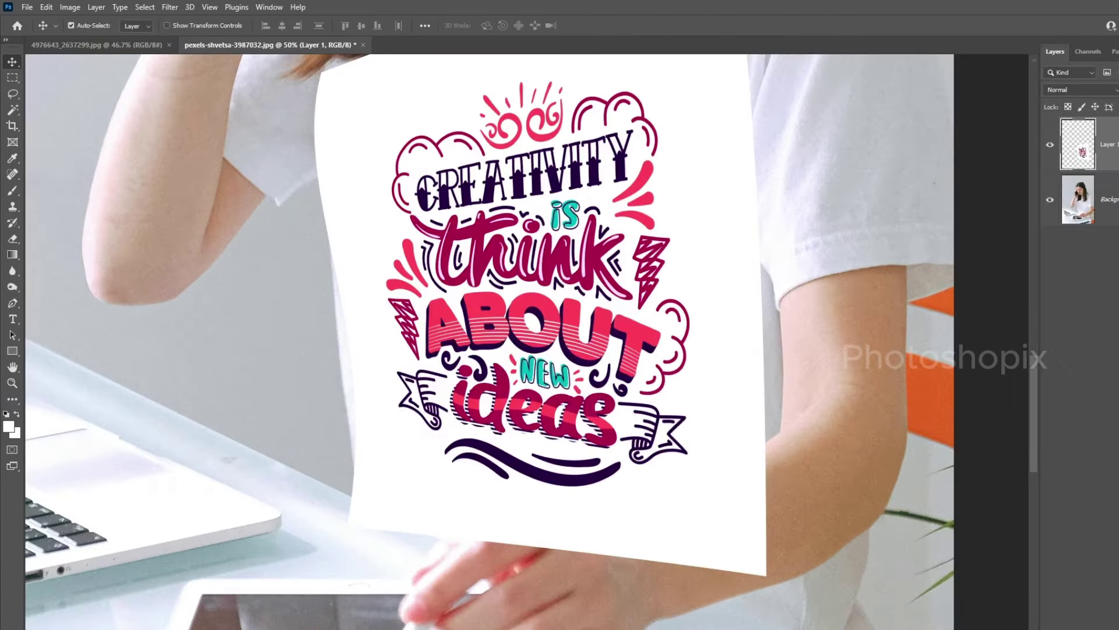
pyautogui.click(1096, 93)
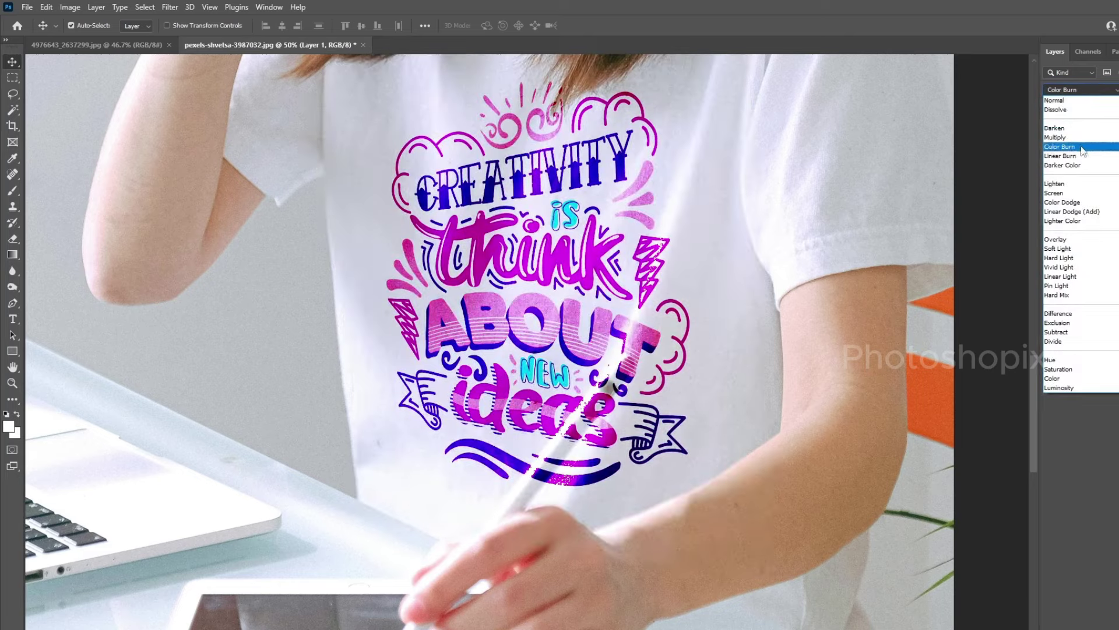
pyautogui.click(1057, 137)
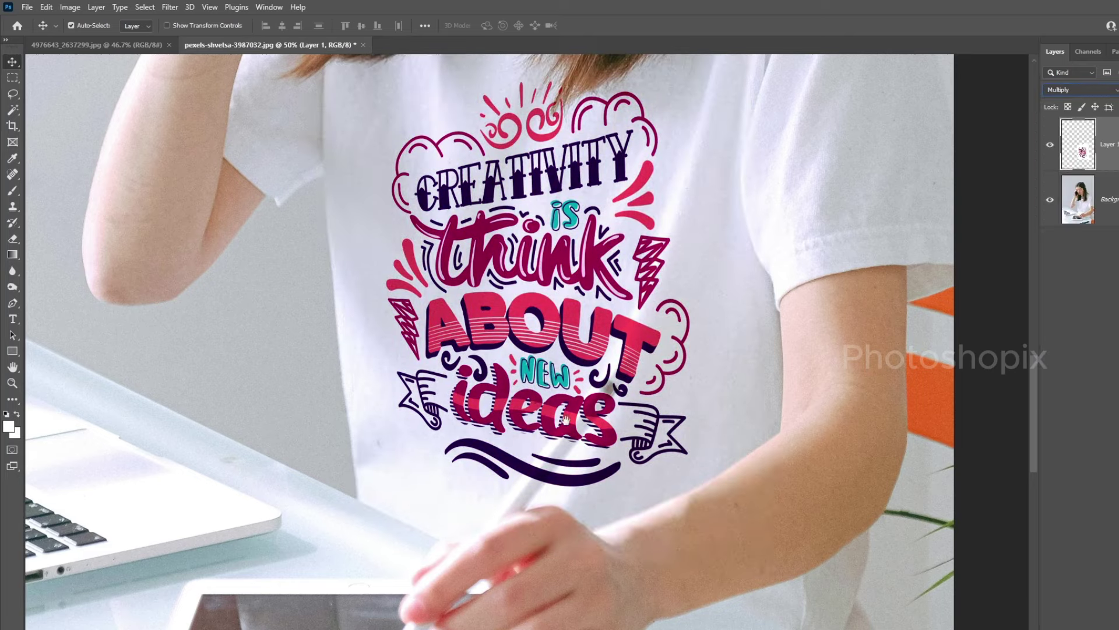
pyautogui.moveTo(594, 415); pyautogui.dragTo(608, 434)
pyautogui.scroll(2, 608, 432)
pyautogui.scroll(1, 641, 484)
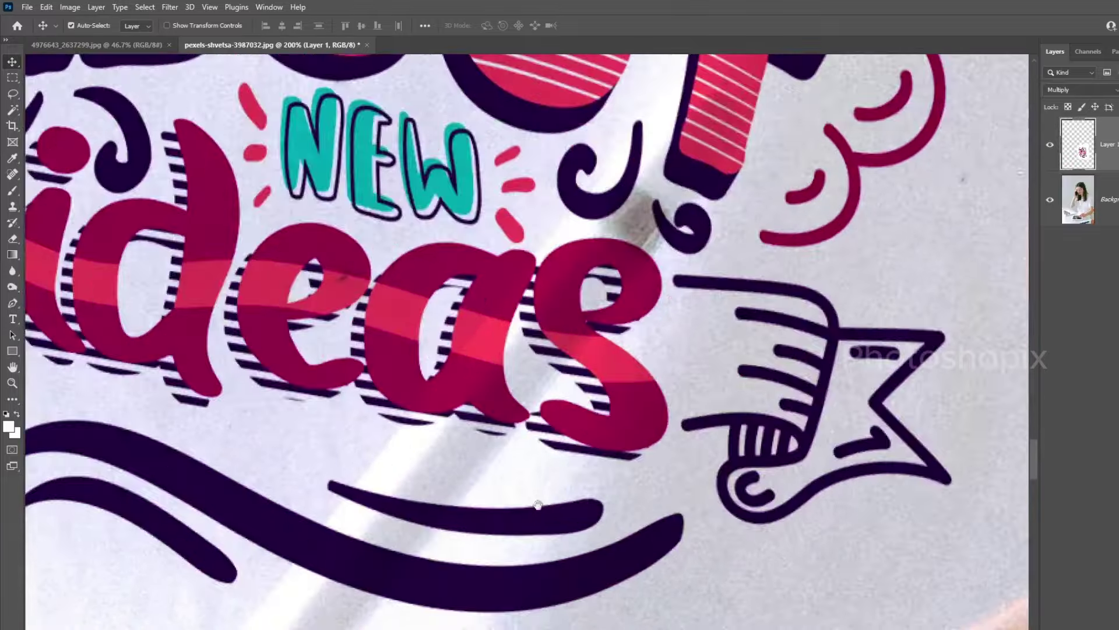
# Inspect the multiplied design, from CREATIVITY at the top to the swooshes under 'ideas'
pyautogui.moveTo(427, 496); pyautogui.dragTo(667, 317)
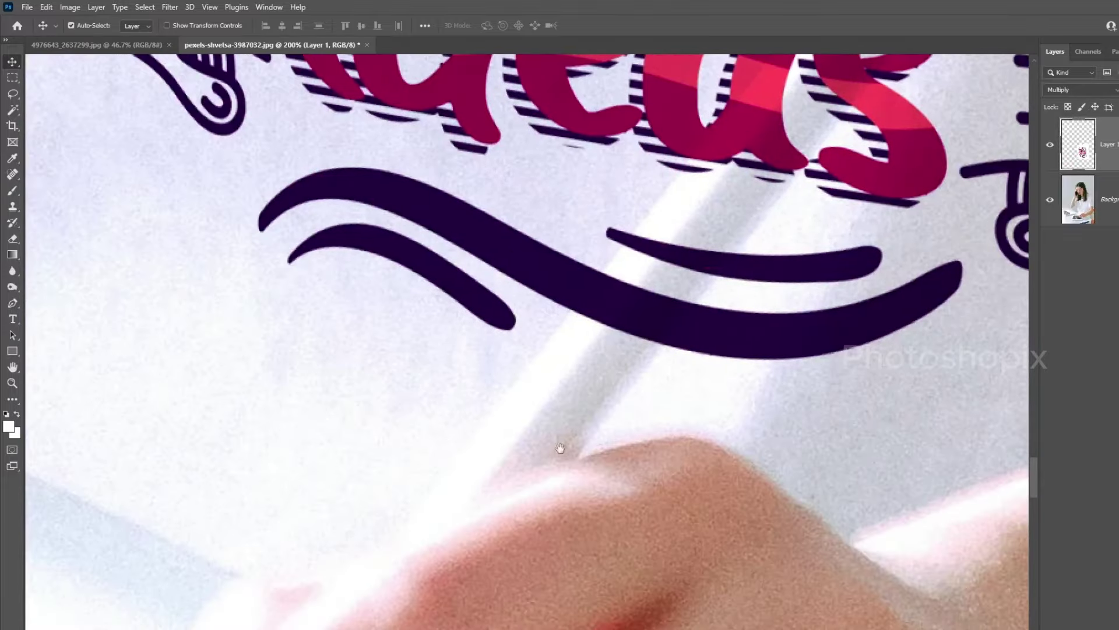
pyautogui.moveTo(717, 259); pyautogui.dragTo(700, 443)
pyautogui.scroll(-1, 652, 440)
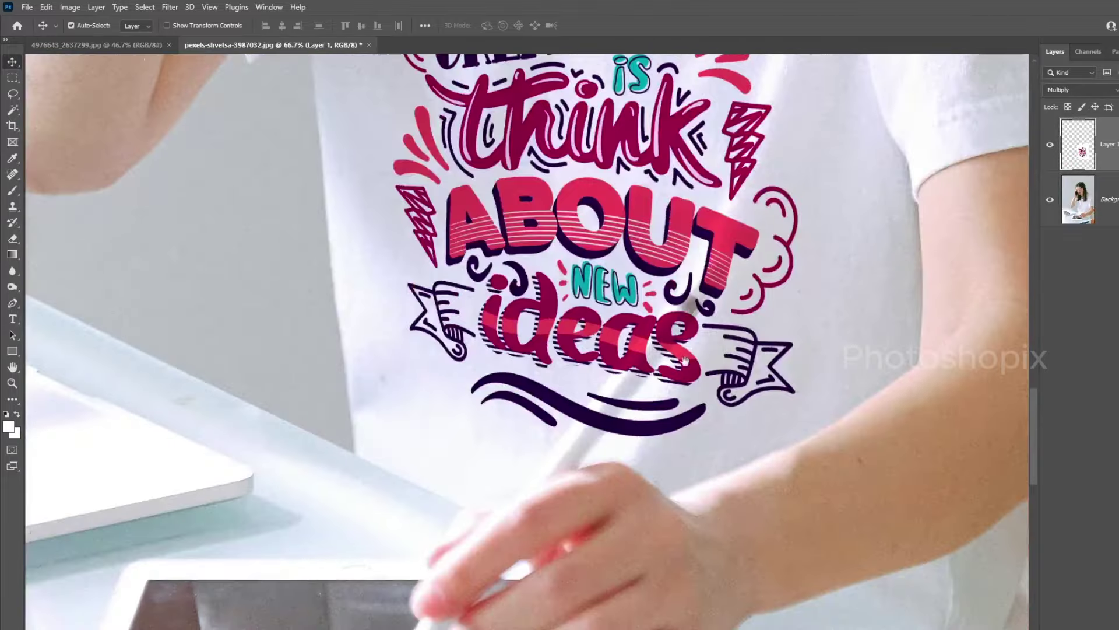
pyautogui.scroll(-1, 652, 440)
pyautogui.moveTo(731, 258); pyautogui.dragTo(716, 401)
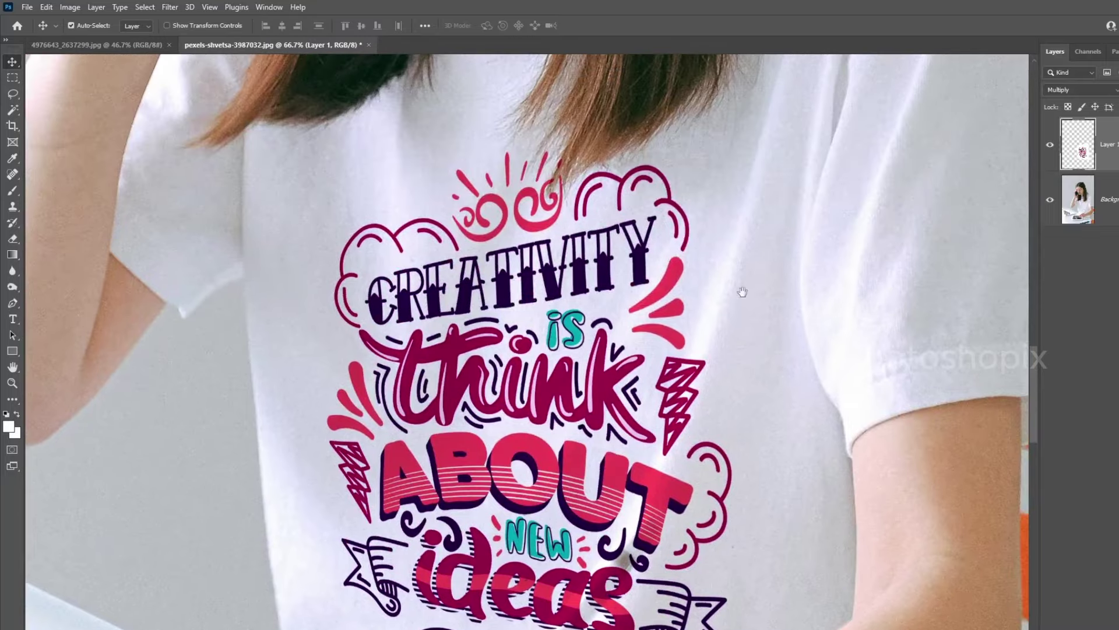
pyautogui.moveTo(713, 395); pyautogui.dragTo(708, 318)
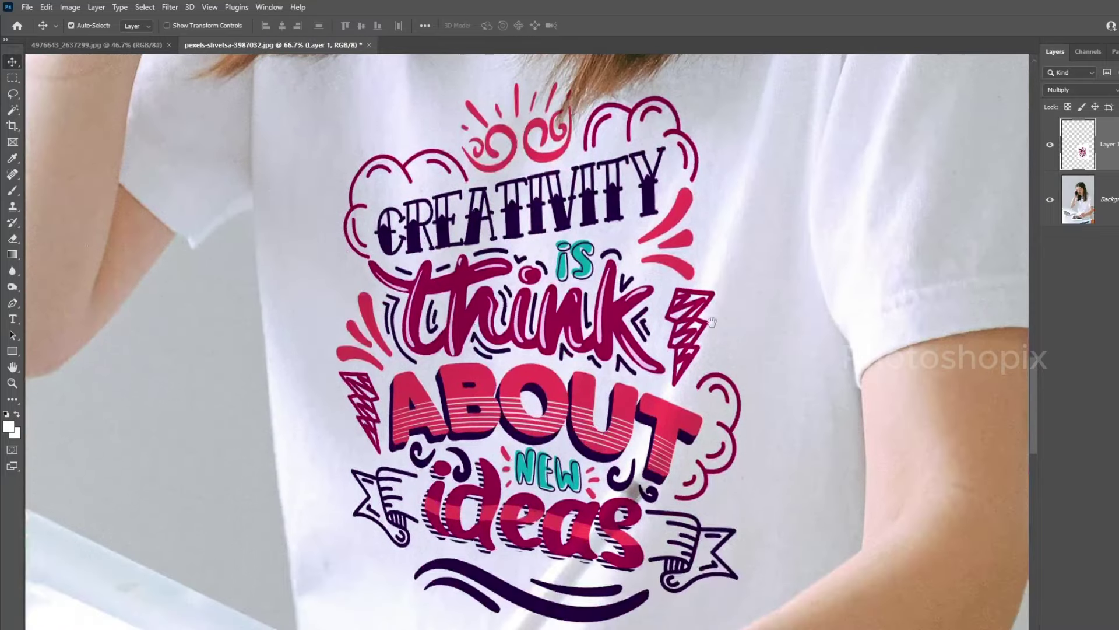
pyautogui.scroll(1, 708, 318)
pyautogui.scroll(-4, 697, 306)
pyautogui.scroll(-1, 694, 309)
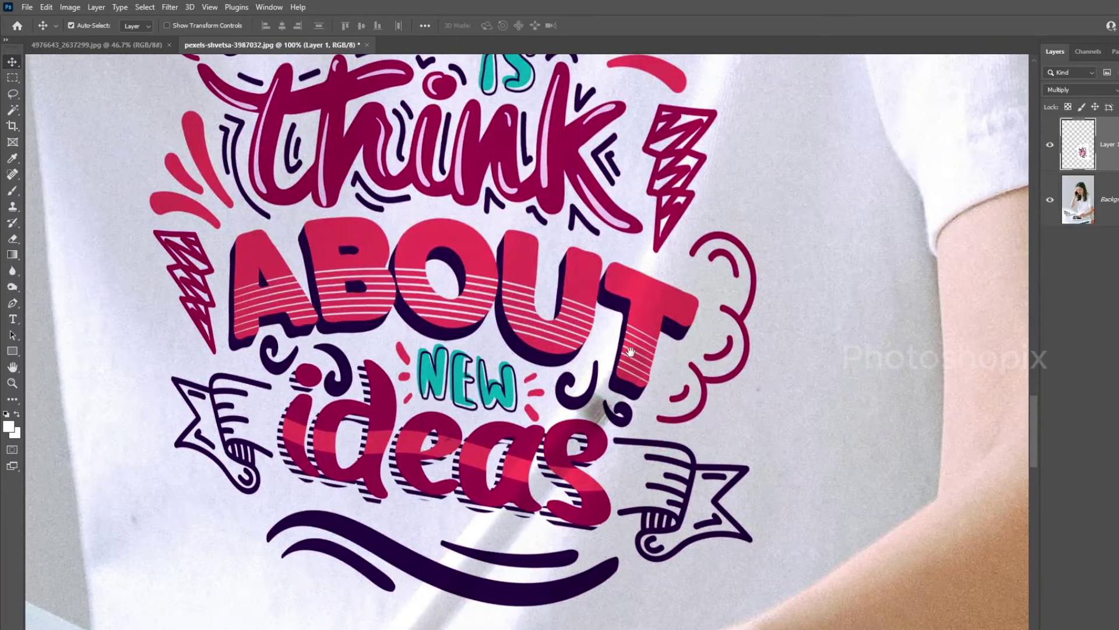
pyautogui.scroll(-1, 631, 352)
pyautogui.scroll(-1, 631, 352)
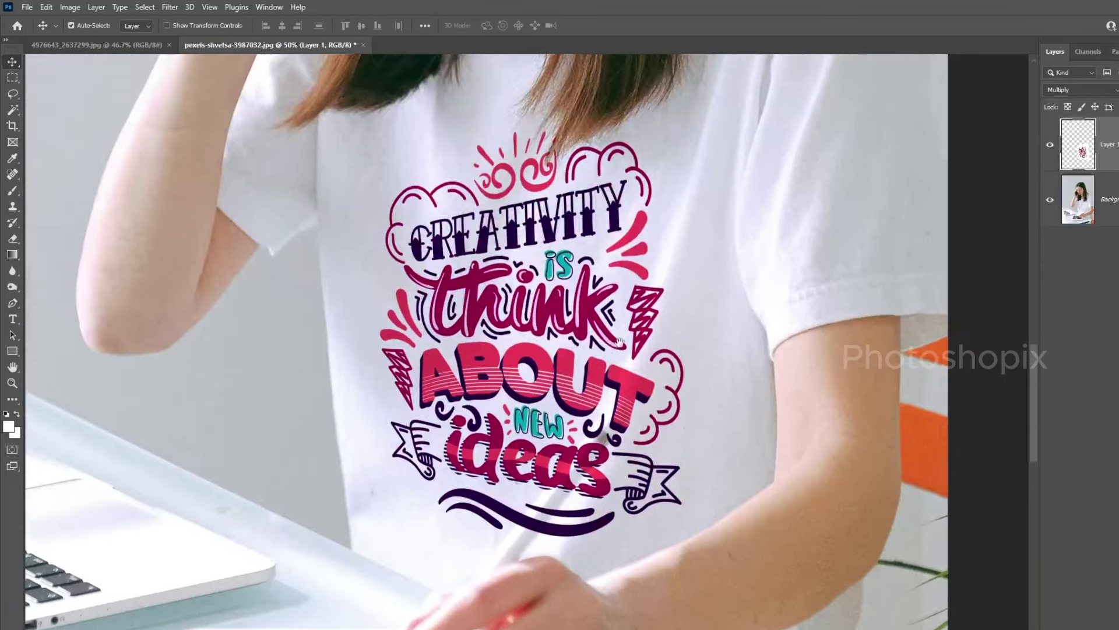
# Switch the design layer back to Normal blending and fit the image on screen
pyautogui.hotkey('shift', 'alt', 'n')
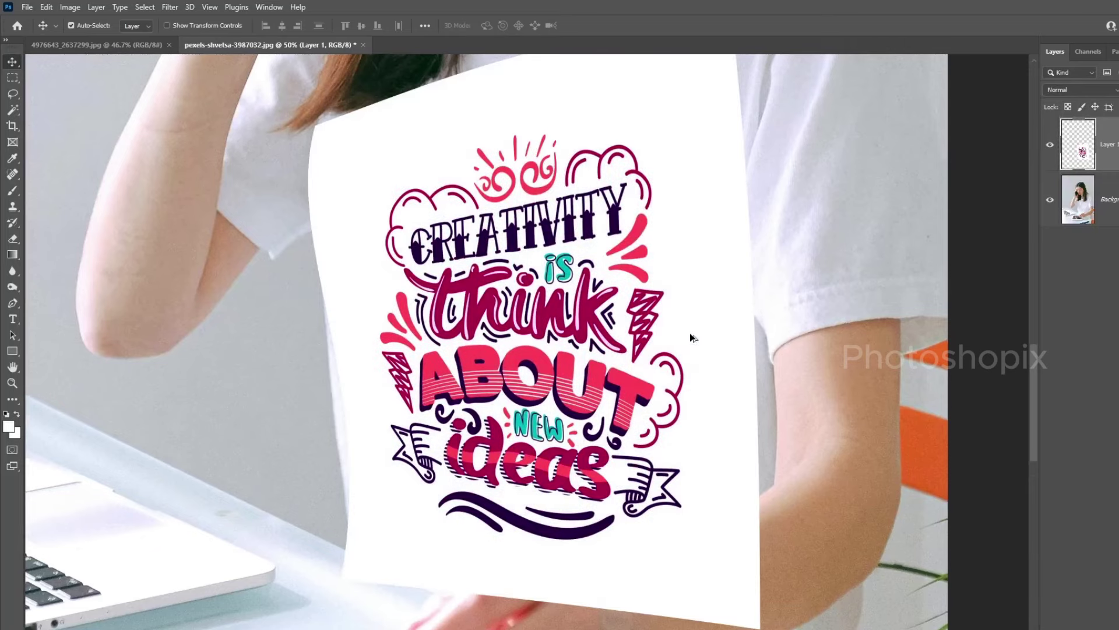
pyautogui.scroll(2, 704, 338)
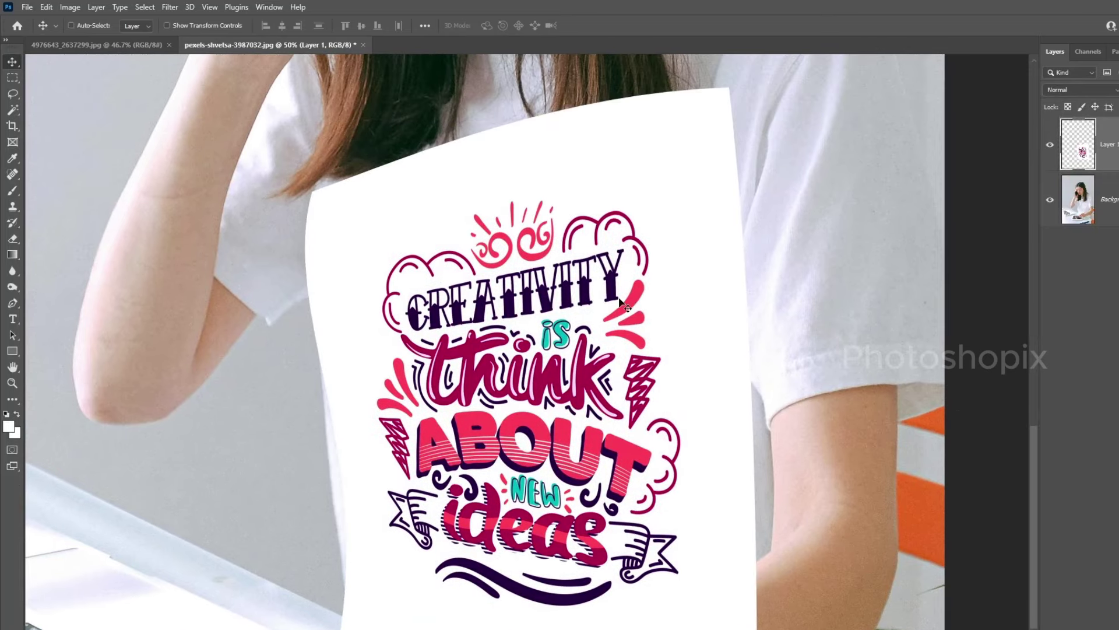
pyautogui.hotkey('ctrl', '0')
# Hide Layer 1, make Background the active layer and go to the Channels panel
pyautogui.scroll(1, 597, 406)
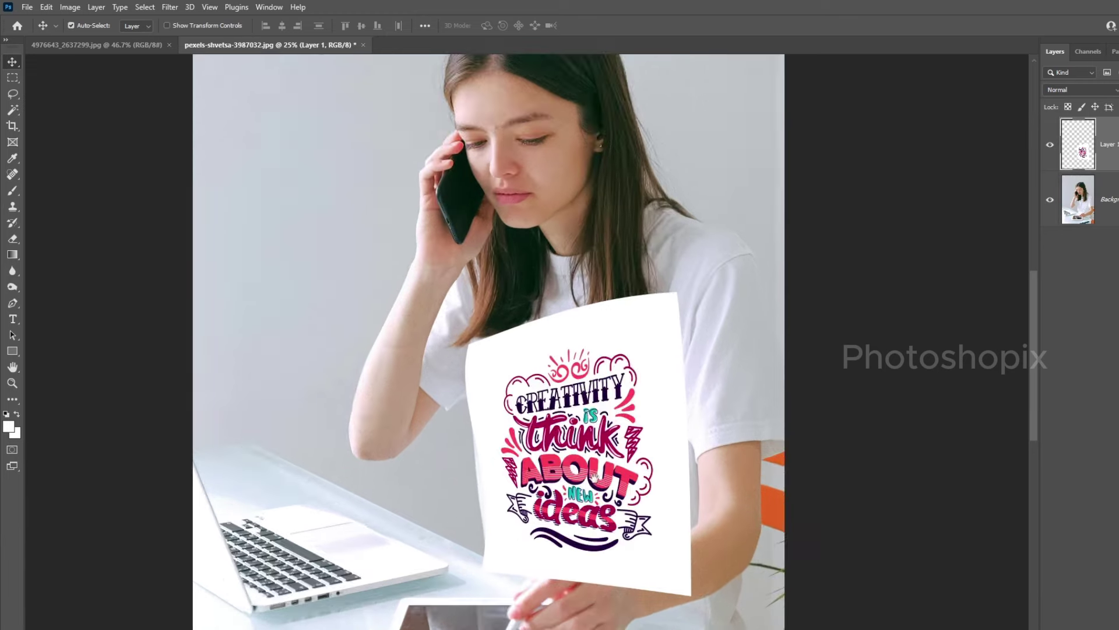
pyautogui.scroll(1, 700, 379)
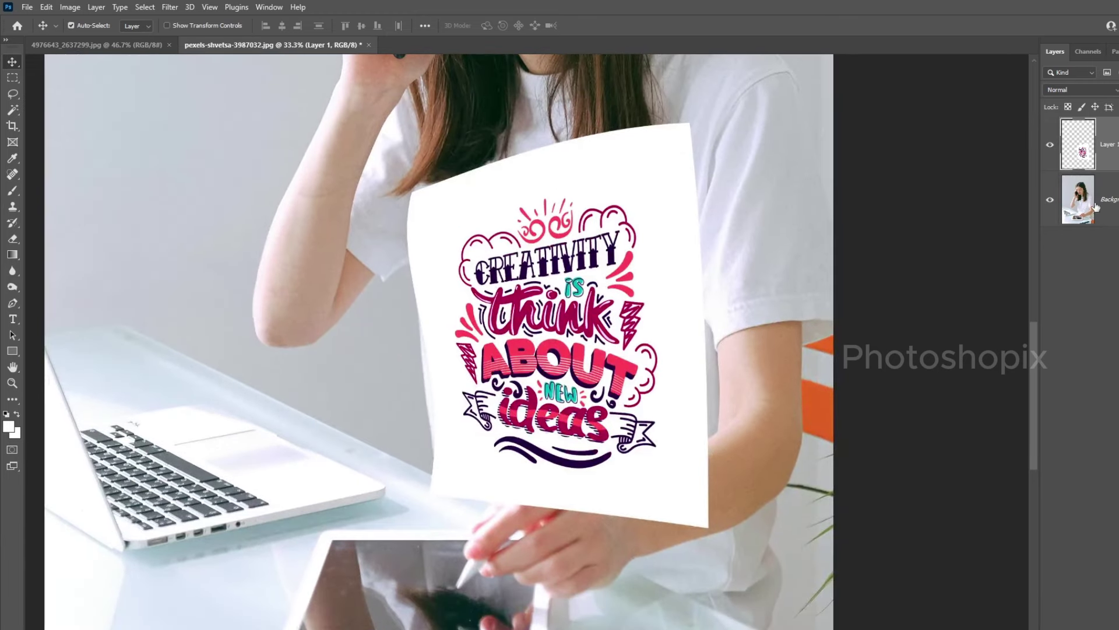
pyautogui.click(1050, 146)
pyautogui.click(1079, 198)
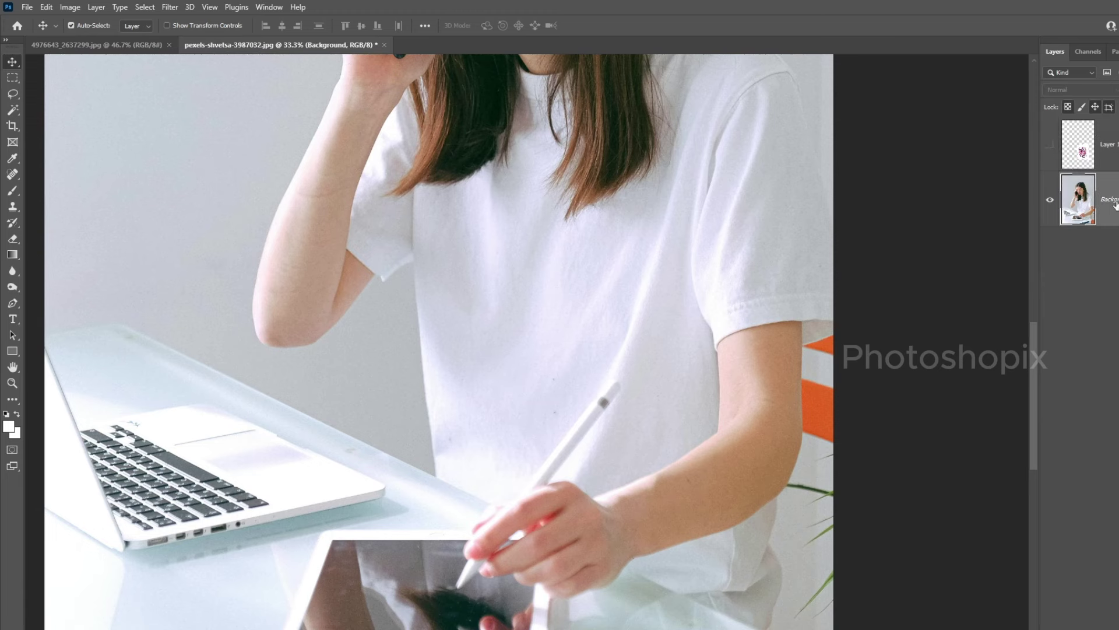
pyautogui.moveTo(652, 295); pyautogui.dragTo(603, 366)
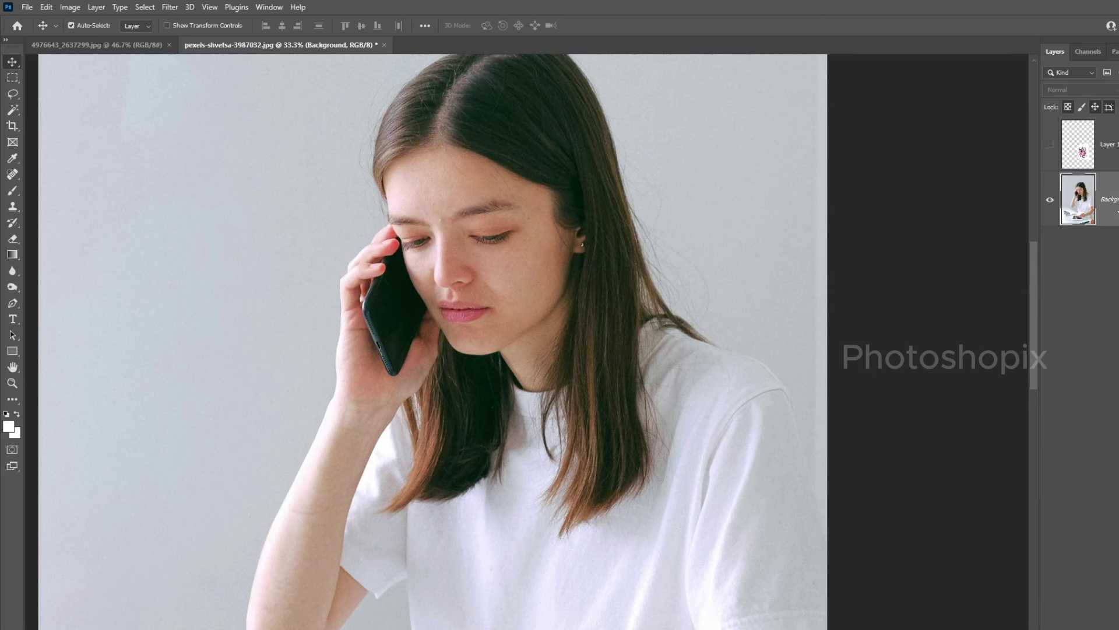
pyautogui.click(1088, 52)
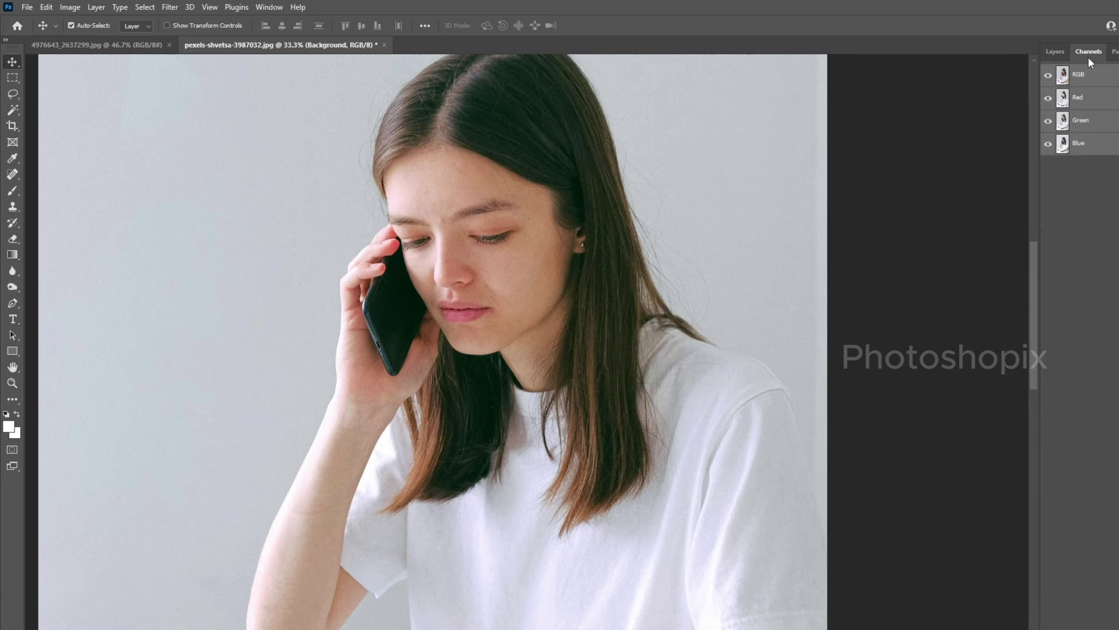
# Compare the Red, Green and Blue channels one by one, ending on Green
pyautogui.moveTo(584, 414); pyautogui.dragTo(574, 364)
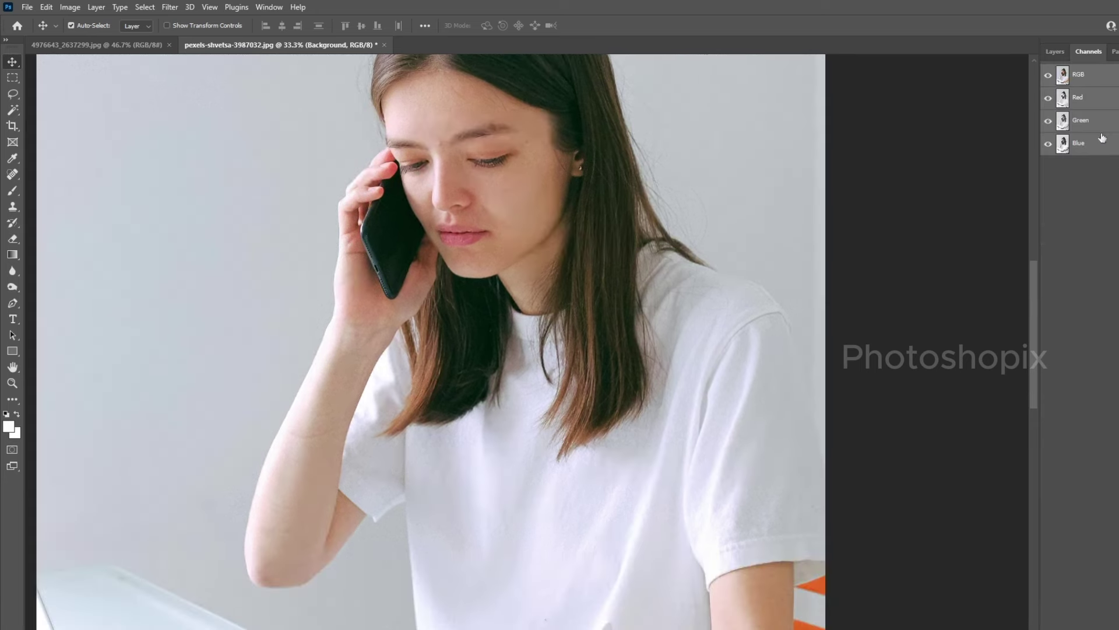
pyautogui.click(1092, 103)
pyautogui.moveTo(664, 352); pyautogui.dragTo(674, 328)
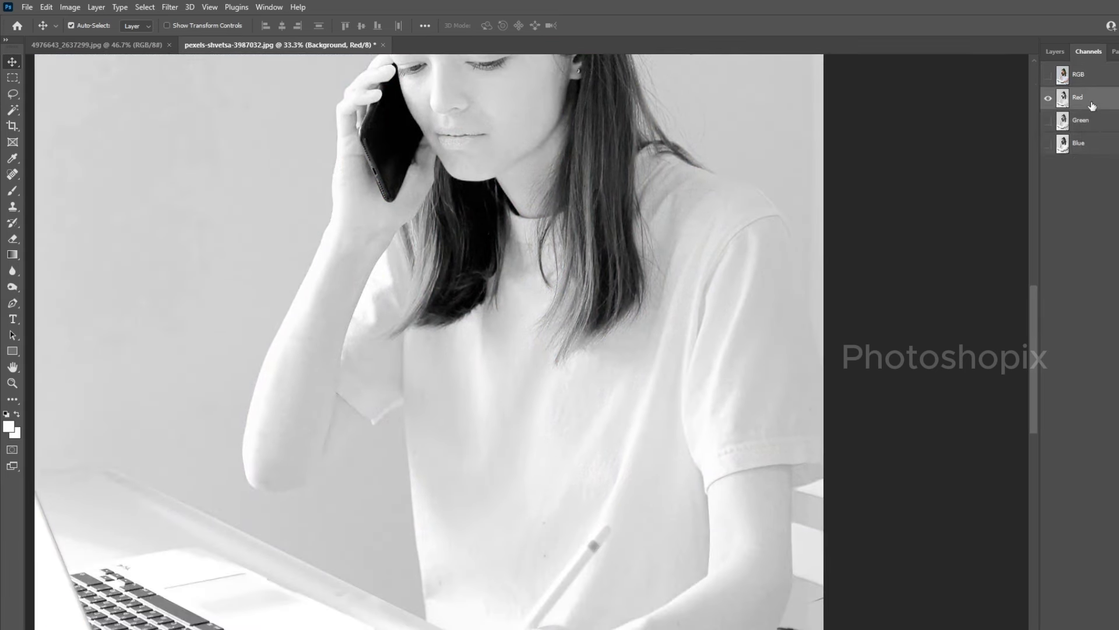
pyautogui.click(1092, 125)
pyautogui.click(1093, 145)
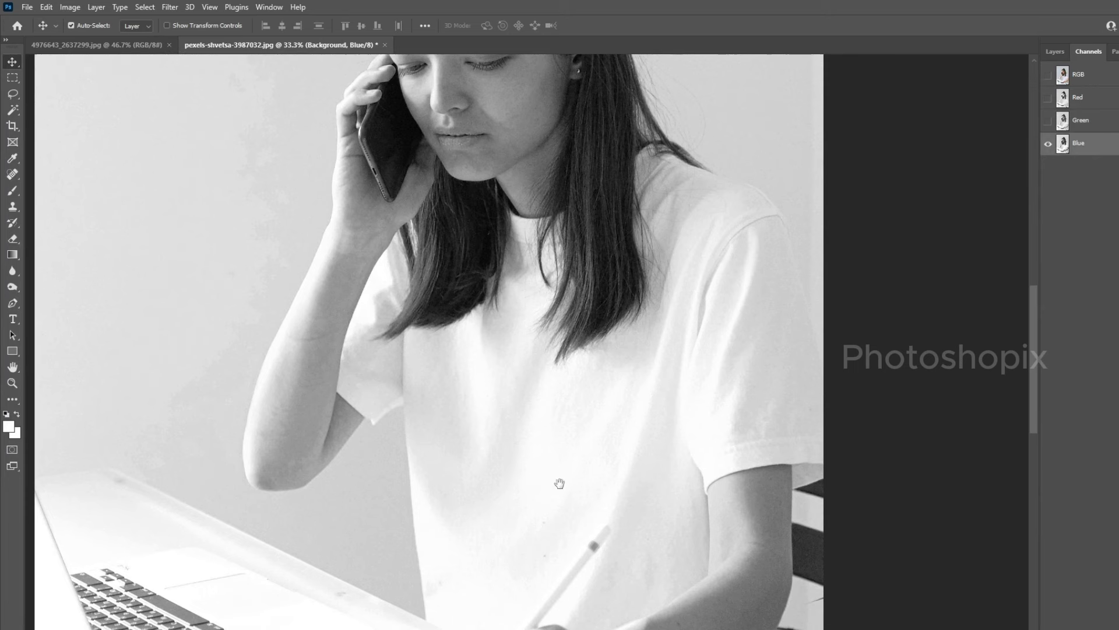
pyautogui.moveTo(557, 482); pyautogui.dragTo(562, 378)
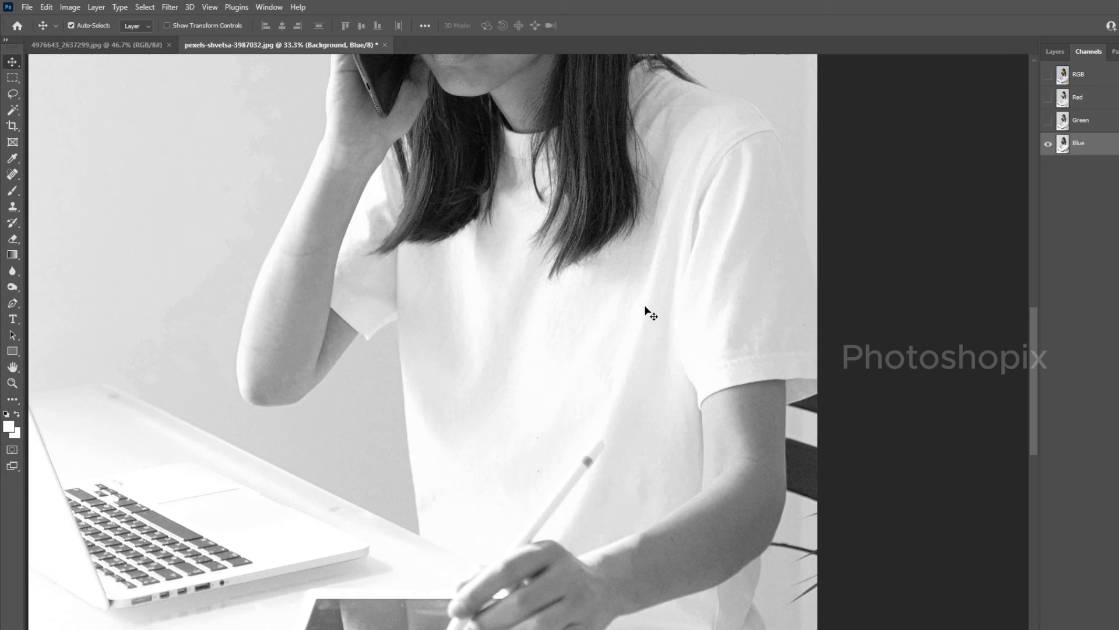
pyautogui.click(1081, 121)
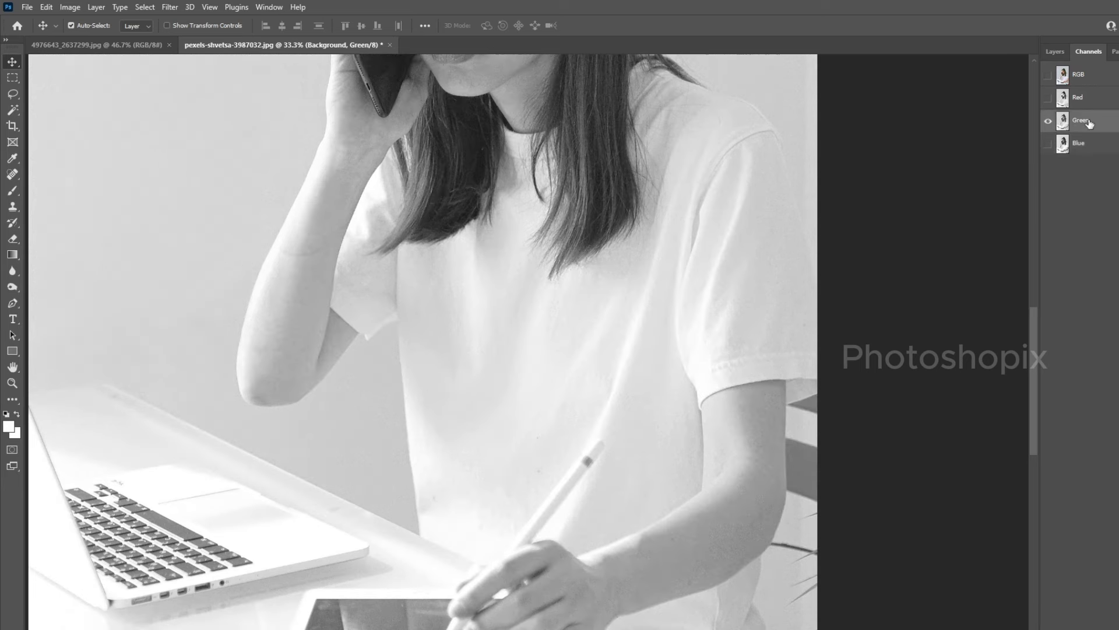
pyautogui.click(1104, 105)
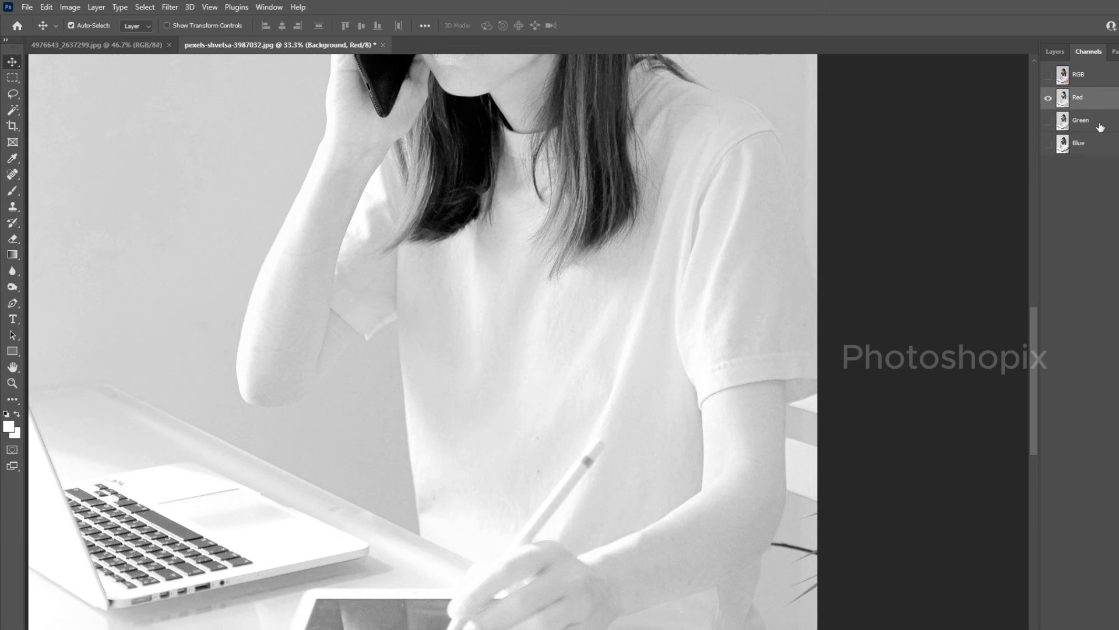
pyautogui.click(1101, 125)
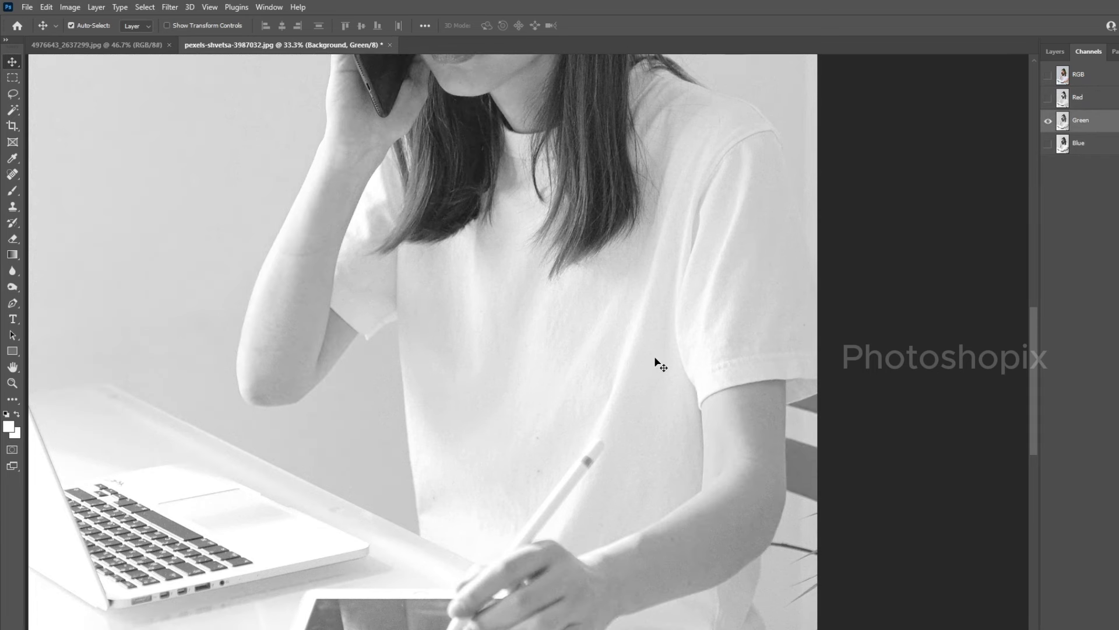
pyautogui.scroll(-1, 654, 427)
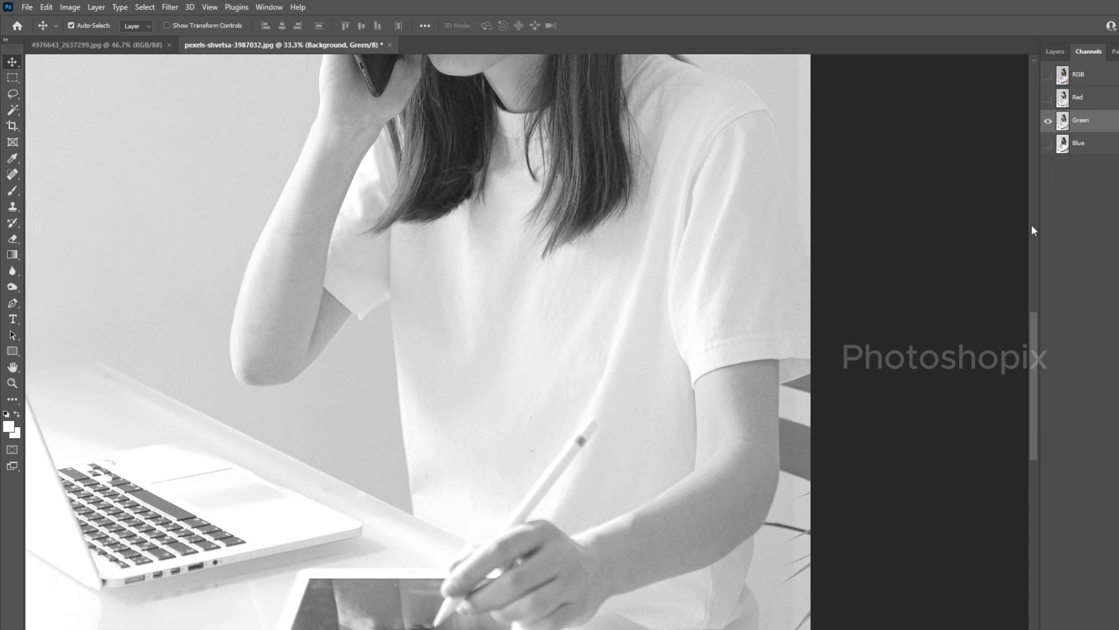
# Duplicate the Green channel, with Document set to New, to create Untitled-1
pyautogui.rightClick(1106, 125)
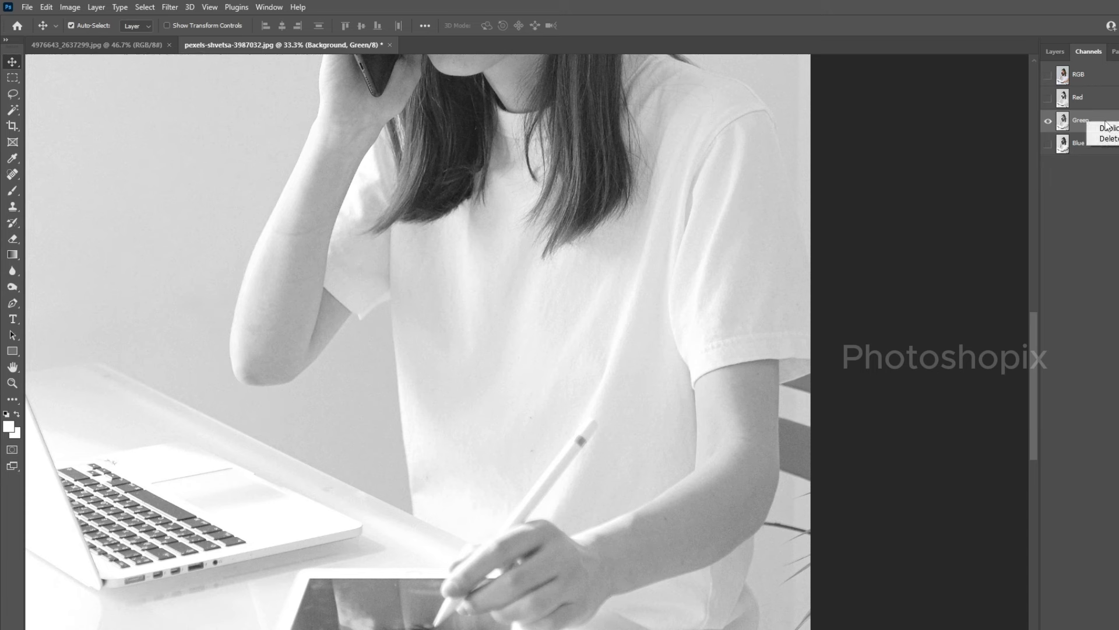
pyautogui.click(1105, 141)
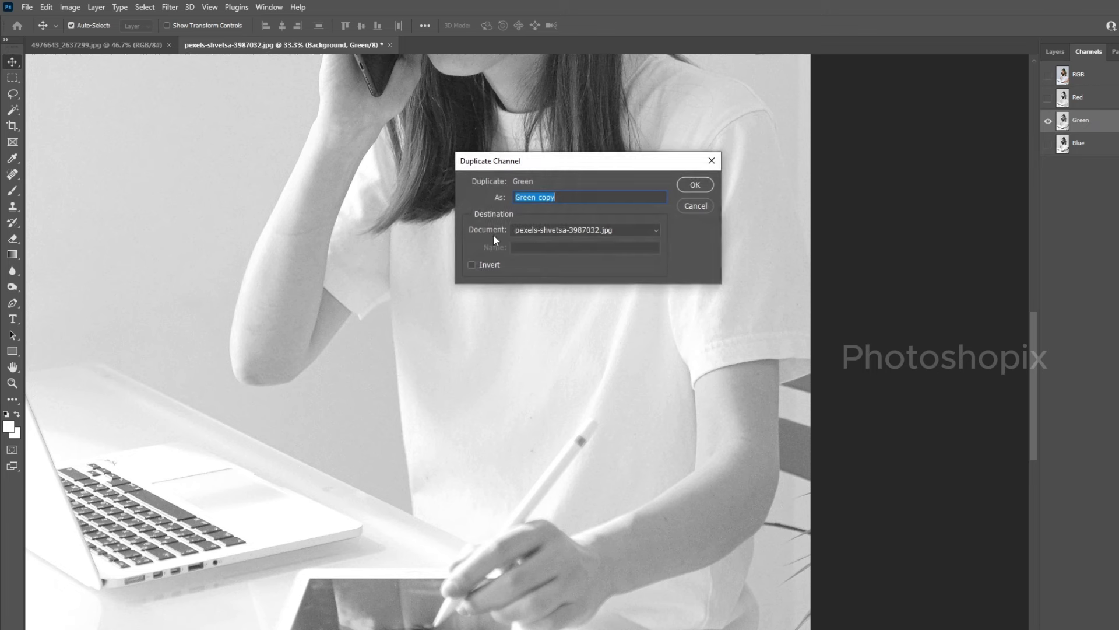
pyautogui.click(540, 230)
pyautogui.click(555, 250)
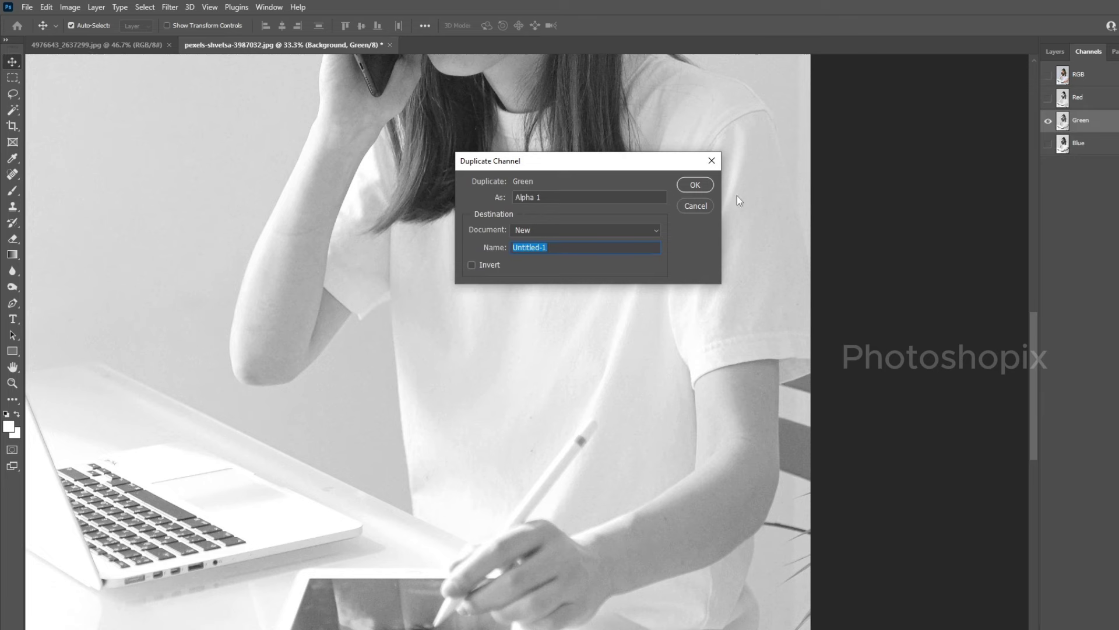
pyautogui.click(697, 184)
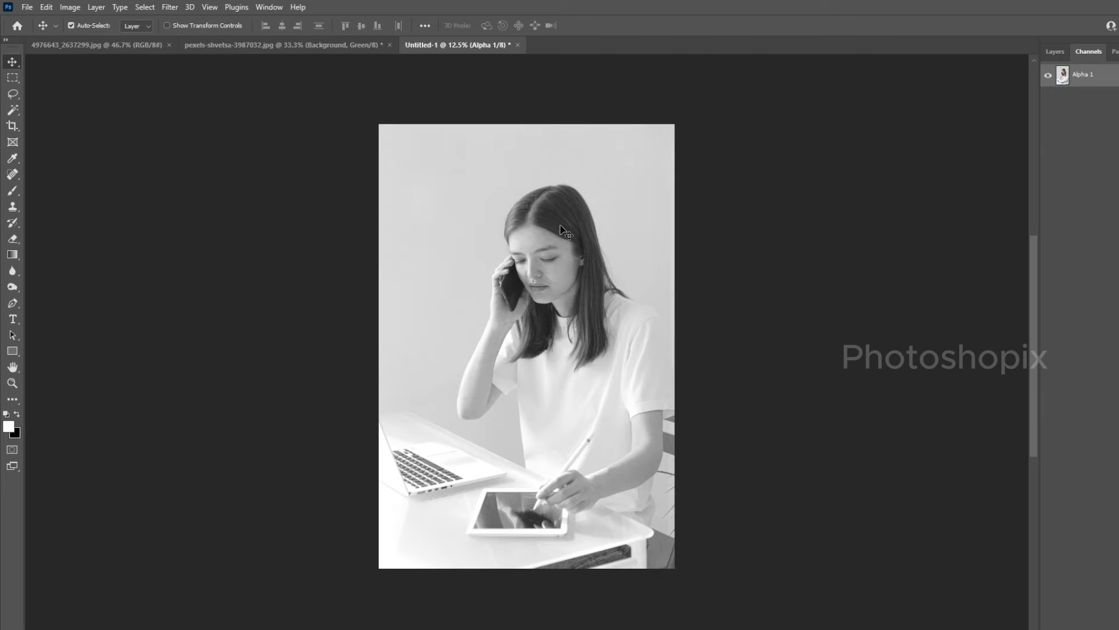
# Apply a Gaussian Blur of about 2 pixels radius to the Untitled-1 Alpha 1 channel
pyautogui.moveTo(516, 219); pyautogui.dragTo(514, 195)
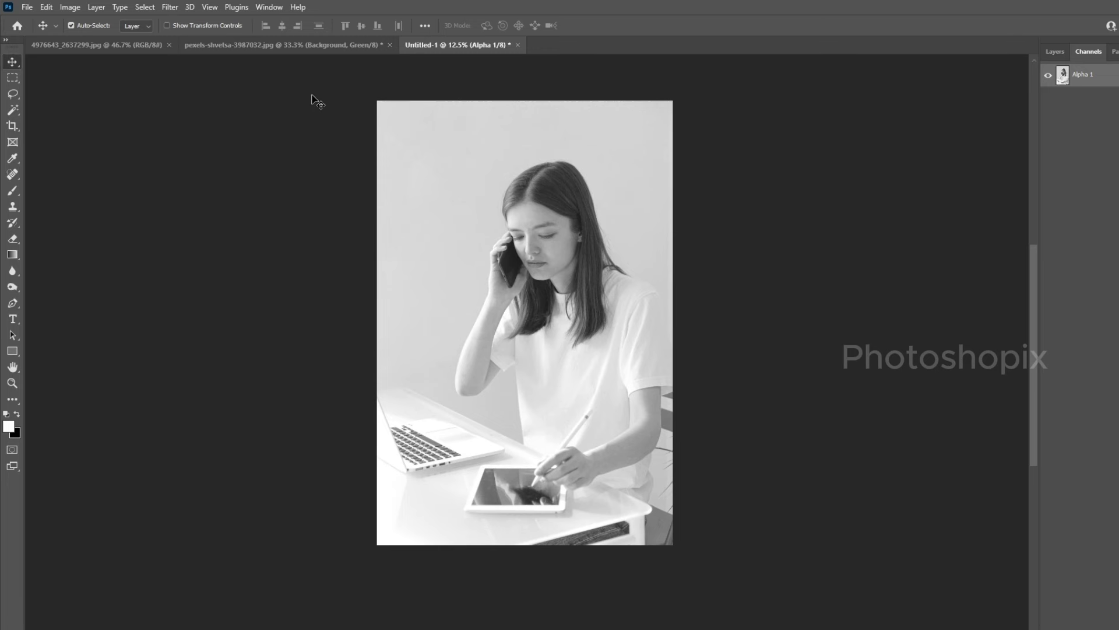
pyautogui.click(310, 44)
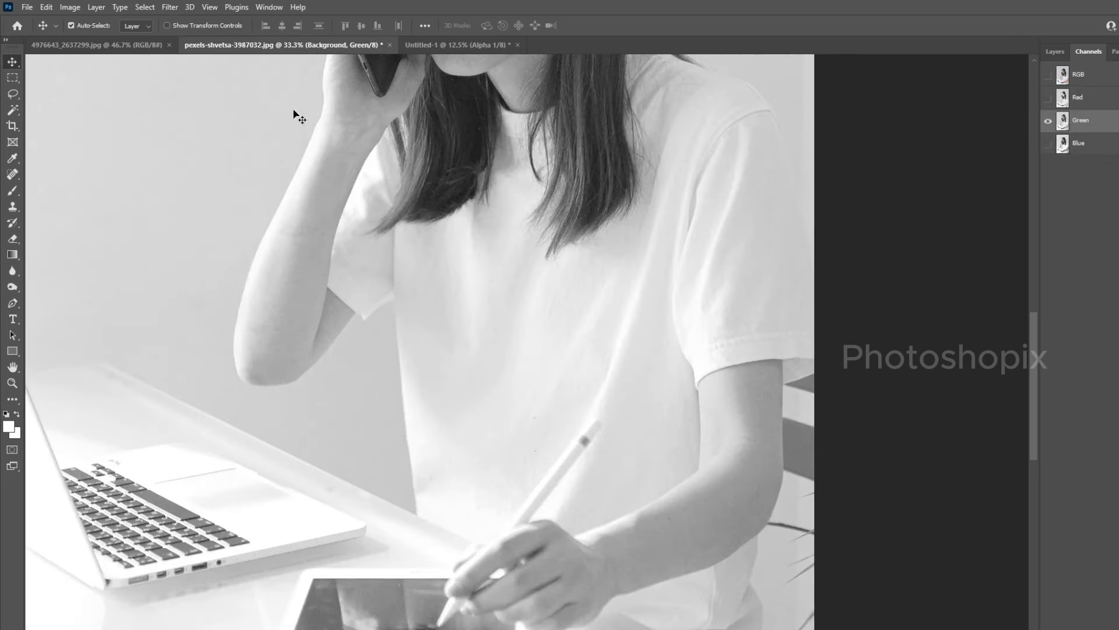
pyautogui.click(439, 44)
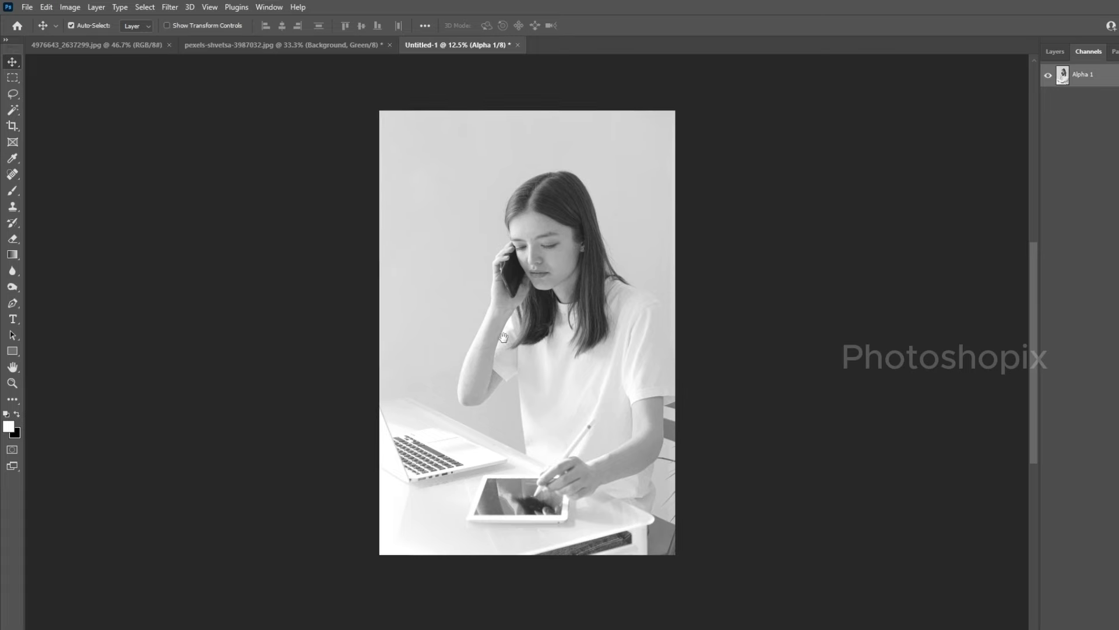
pyautogui.scroll(1, 557, 334)
pyautogui.scroll(1, 557, 333)
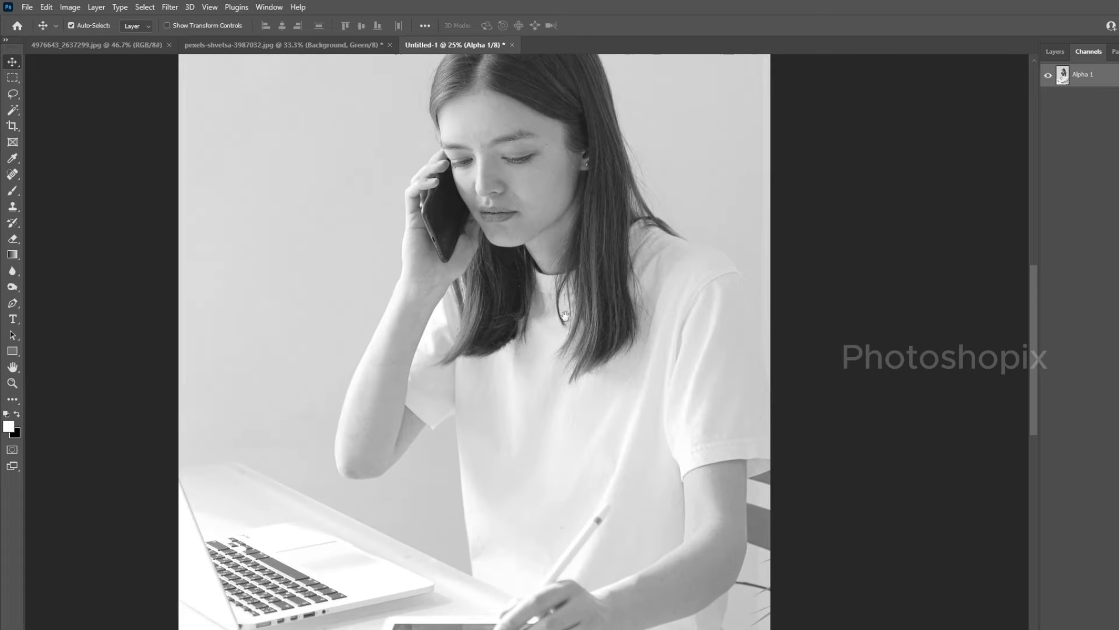
pyautogui.scroll(1, 525, 291)
pyautogui.scroll(1, 478, 228)
pyautogui.scroll(1, 484, 262)
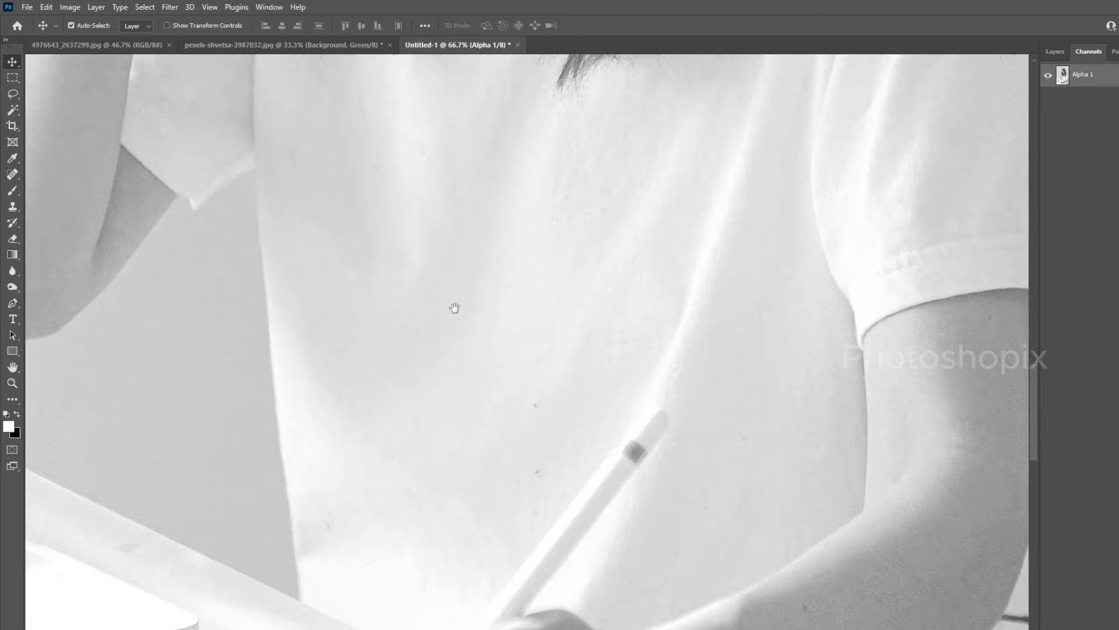
pyautogui.click(169, 7)
pyautogui.moveTo(178, 166)
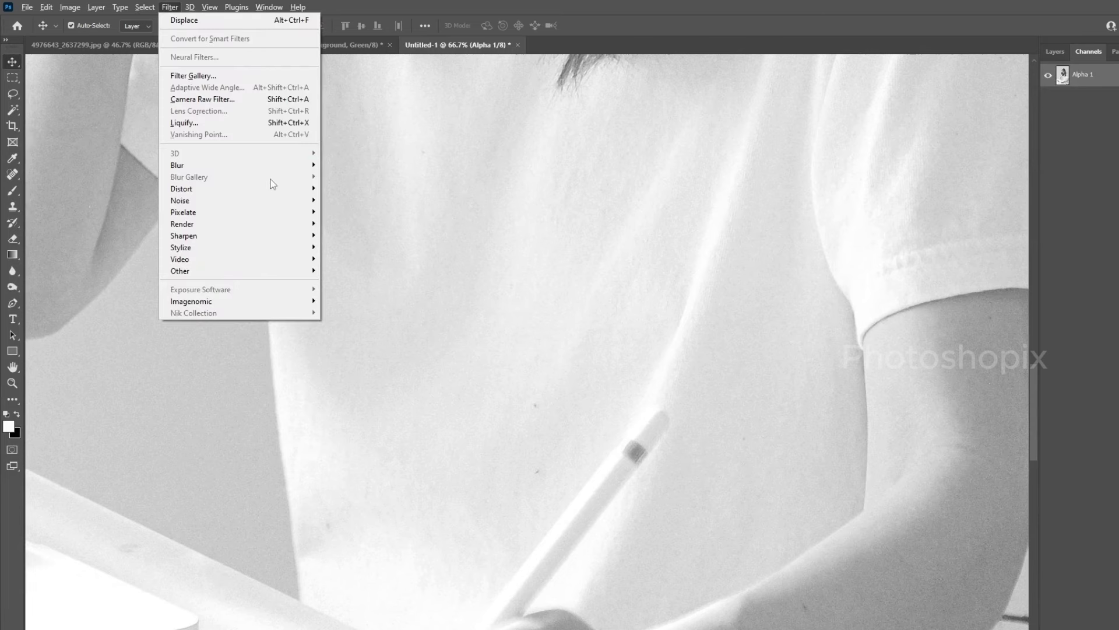
pyautogui.click(350, 212)
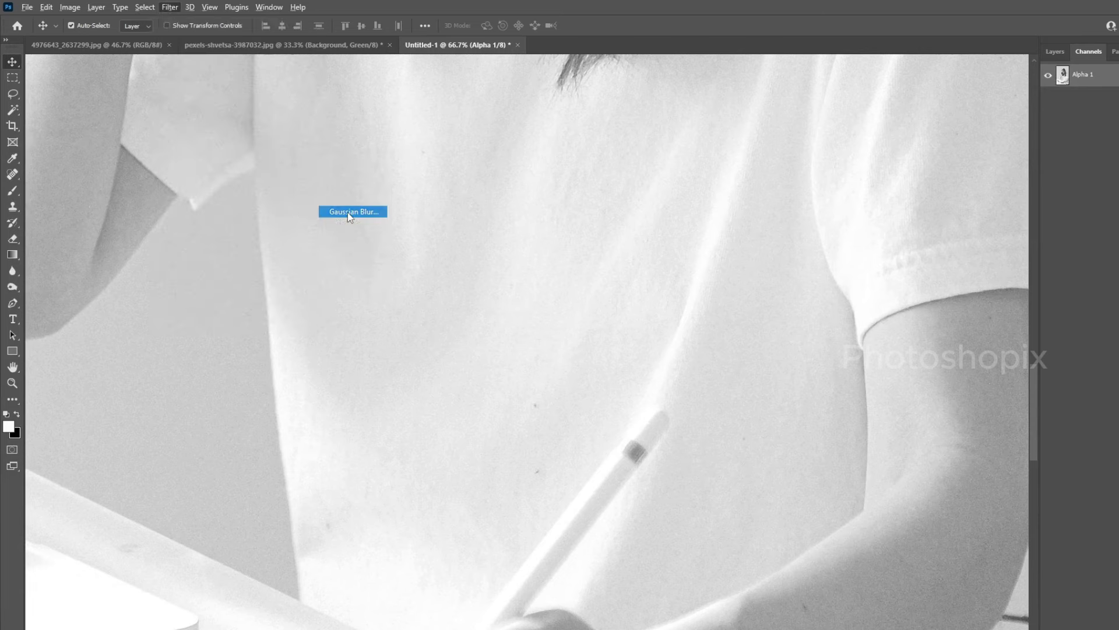
pyautogui.moveTo(515, 328); pyautogui.dragTo(511, 328)
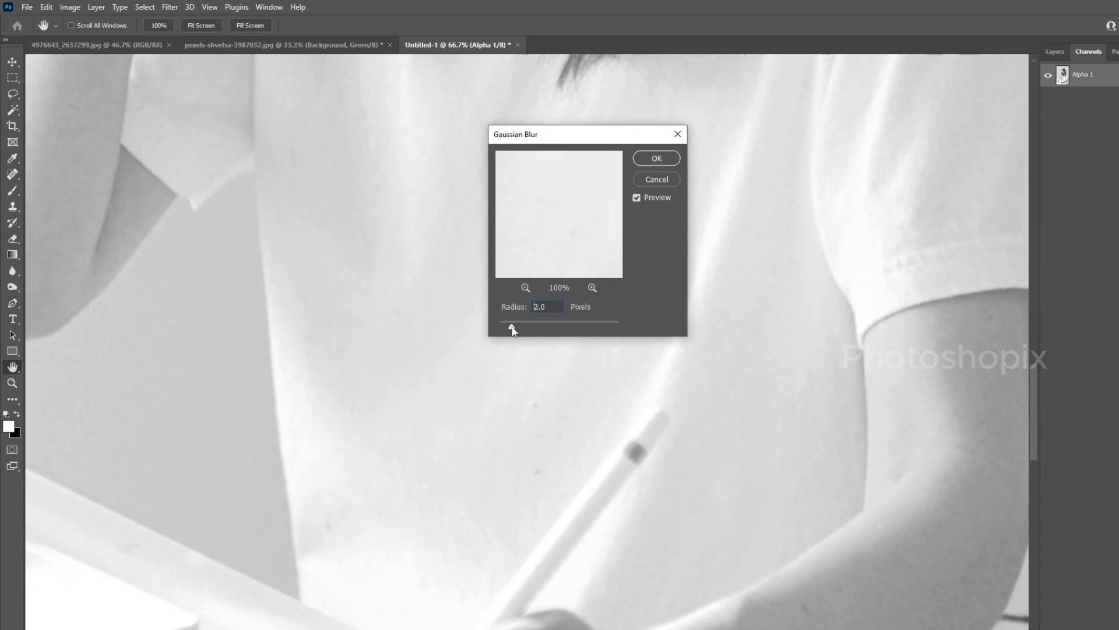
pyautogui.click(647, 160)
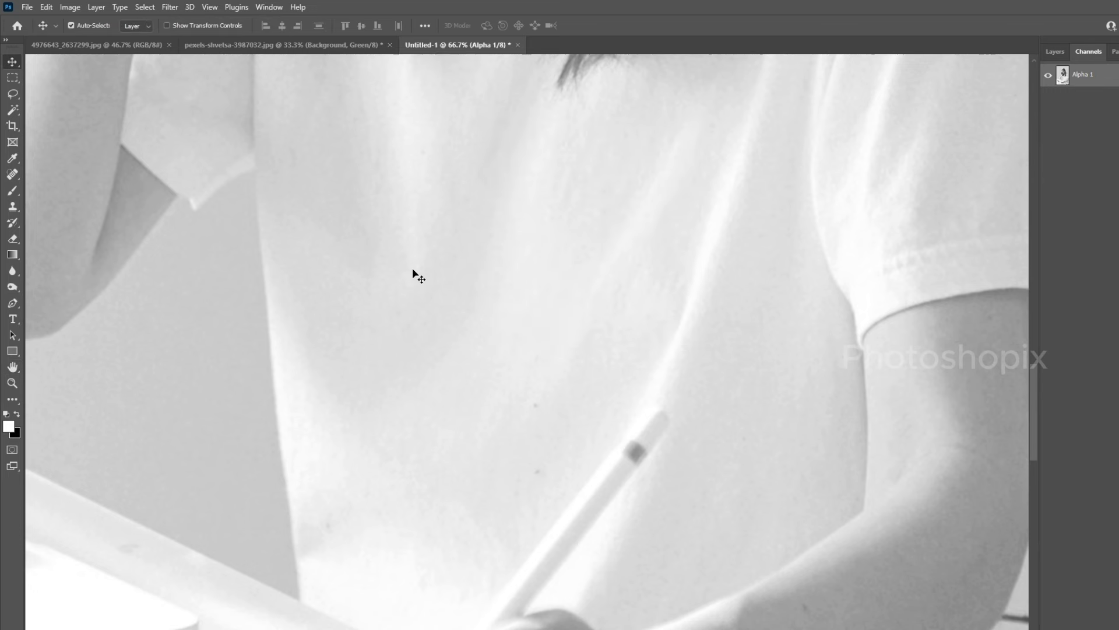
# Apply Levels with input values 50, 0.55 and 247 to Alpha 1, then fit it on screen
pyautogui.hotkey('ctrl', '-')
pyautogui.hotkey('ctrl', '-')
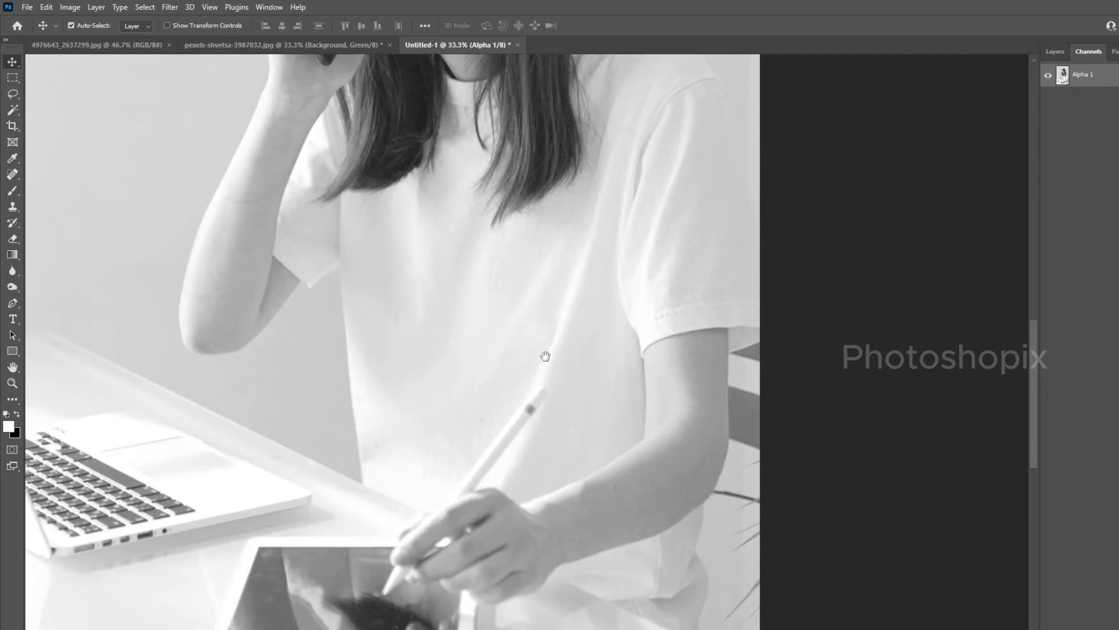
pyautogui.scroll(2, 597, 289)
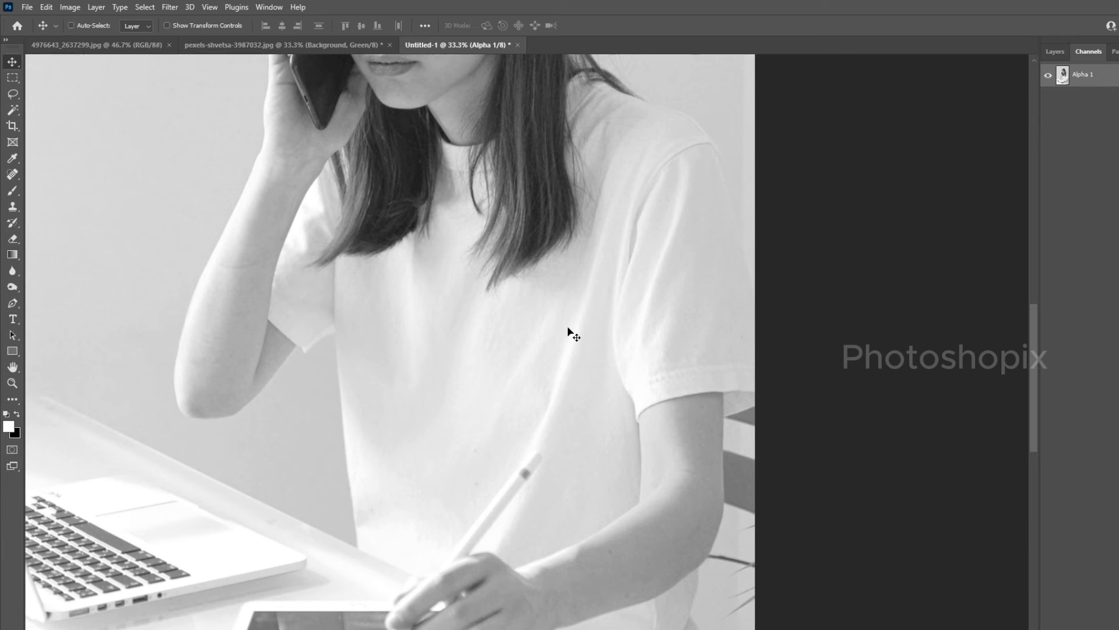
pyautogui.hotkey('ctrl', 'l')
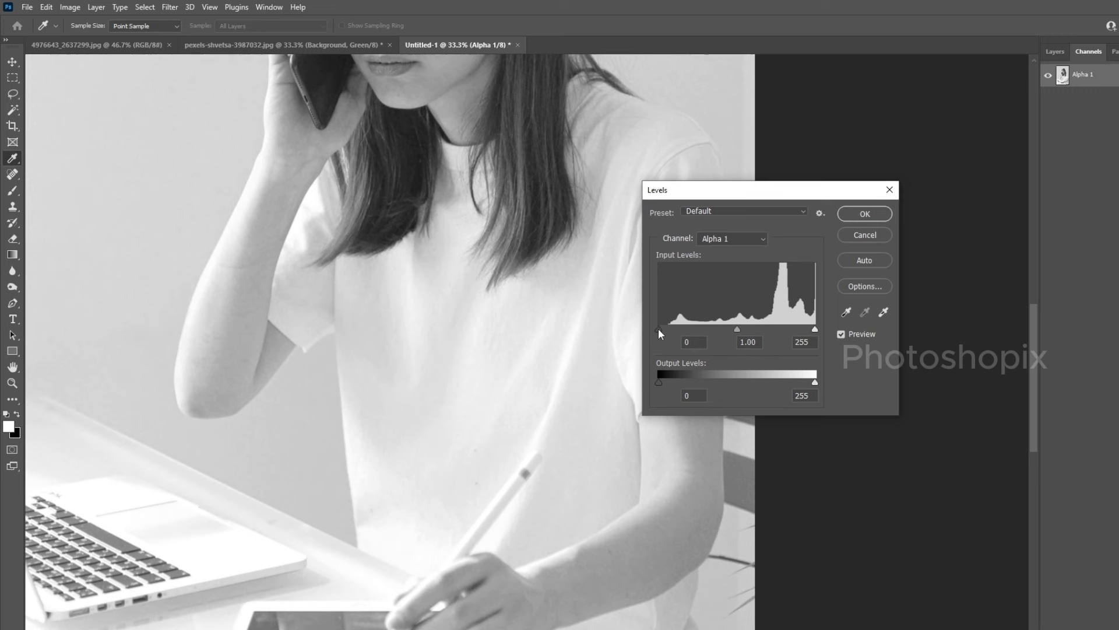
pyautogui.moveTo(659, 330); pyautogui.dragTo(772, 327)
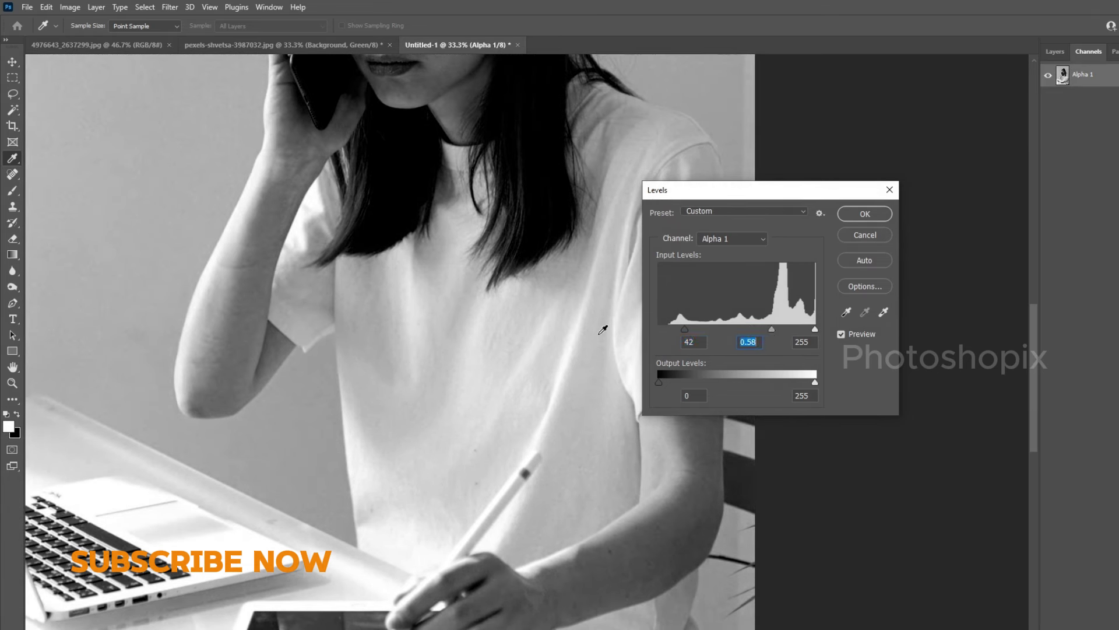
pyautogui.moveTo(689, 328); pyautogui.dragTo(694, 328)
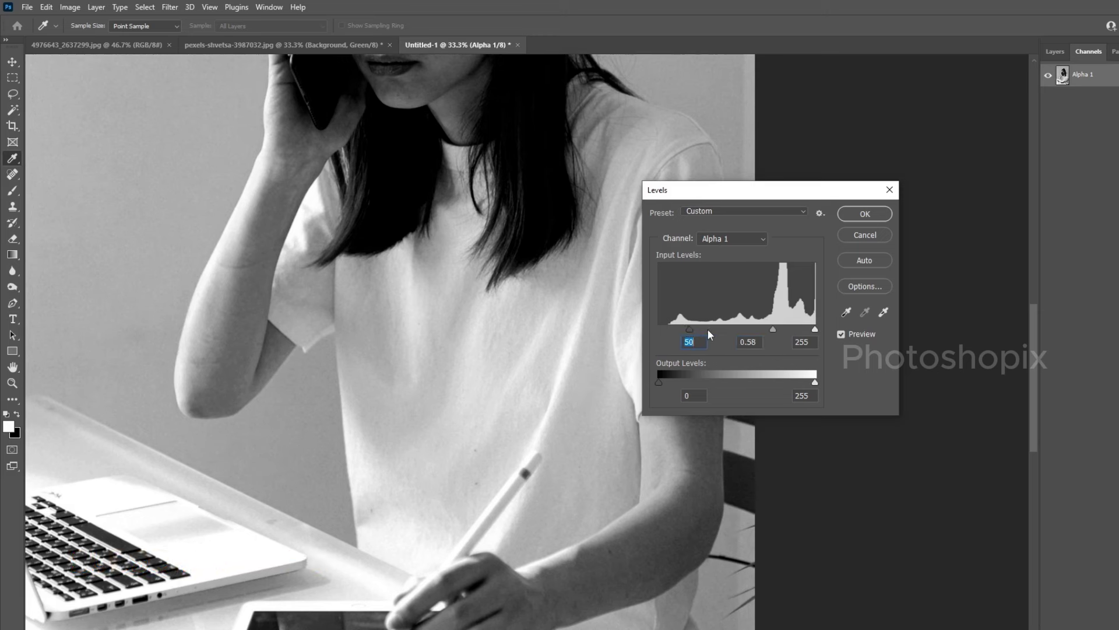
pyautogui.moveTo(774, 329); pyautogui.dragTo(810, 329)
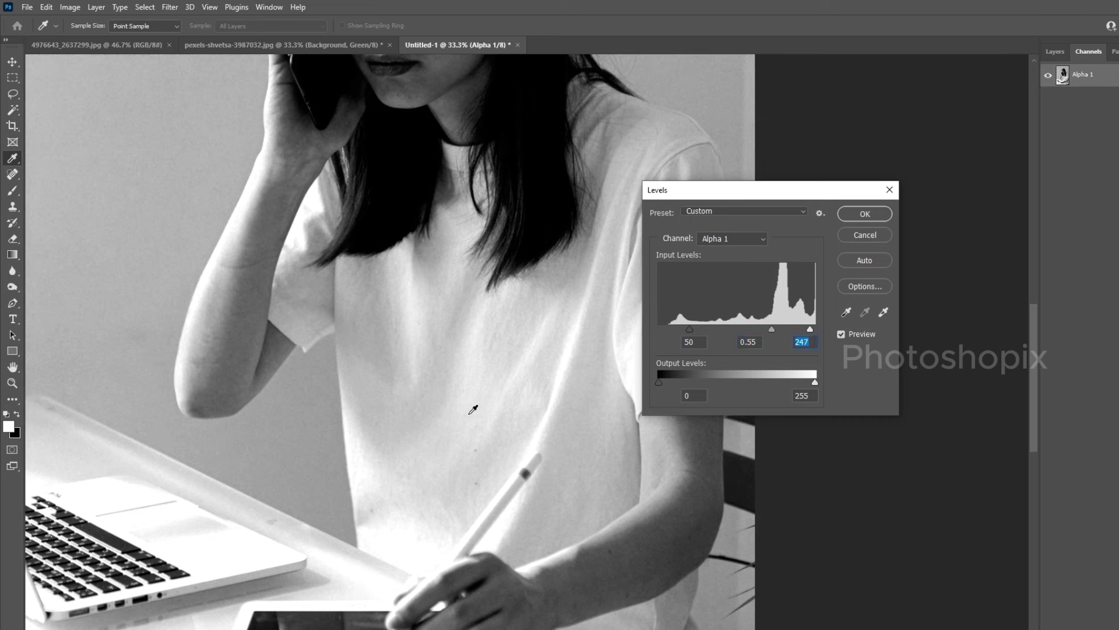
pyautogui.click(881, 216)
pyautogui.press('v')
pyautogui.hotkey('ctrl', '0')
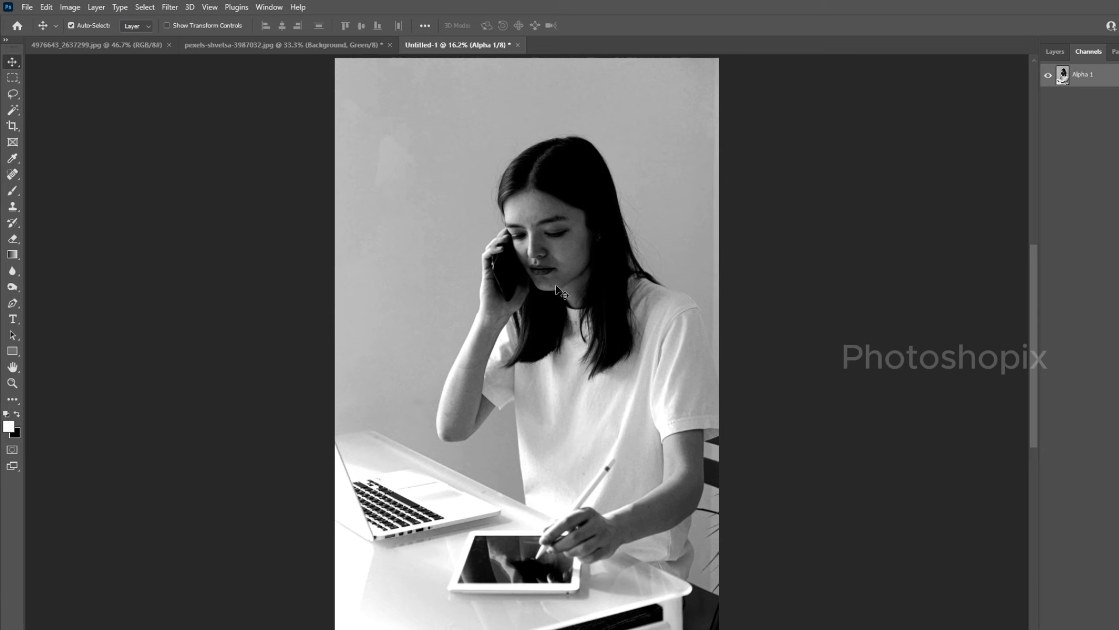
# Save the channel document as Map.psd in the Desktop\Map folder and close it
pyautogui.press('ctrl')
pyautogui.hotkey('ctrl', 'shift', 's')
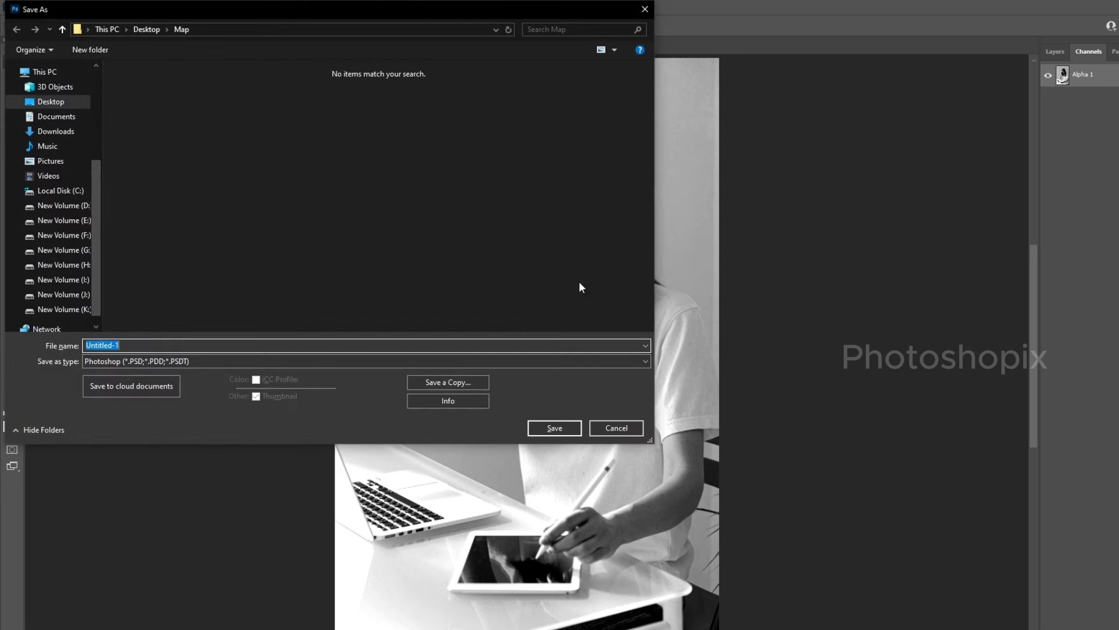
pyautogui.click(235, 155)
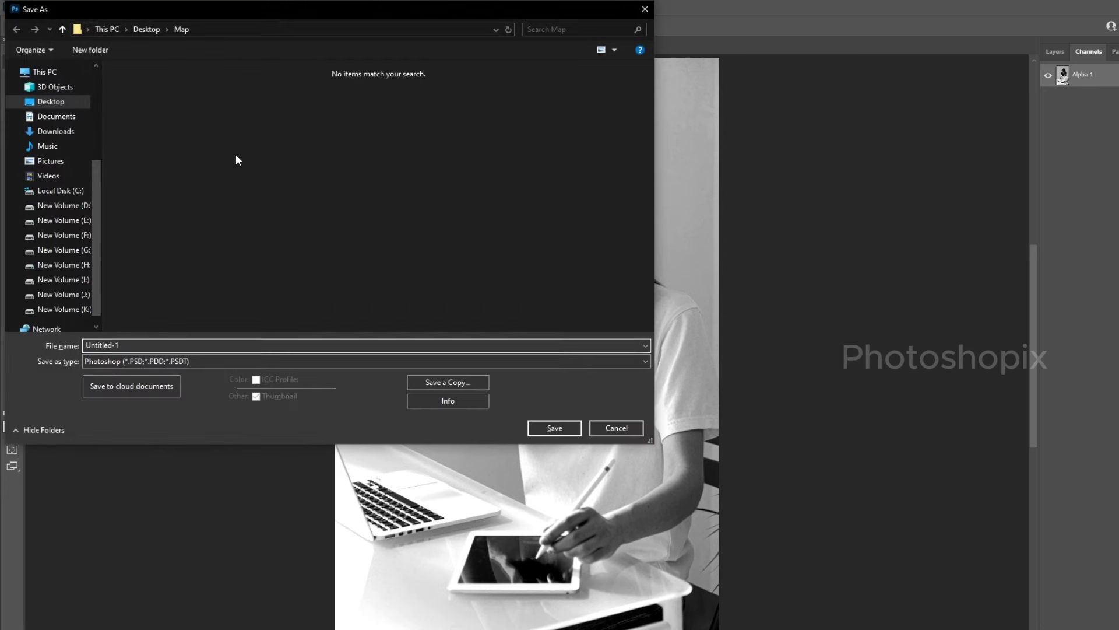
pyautogui.doubleClick(159, 348)
pyautogui.write('Map')
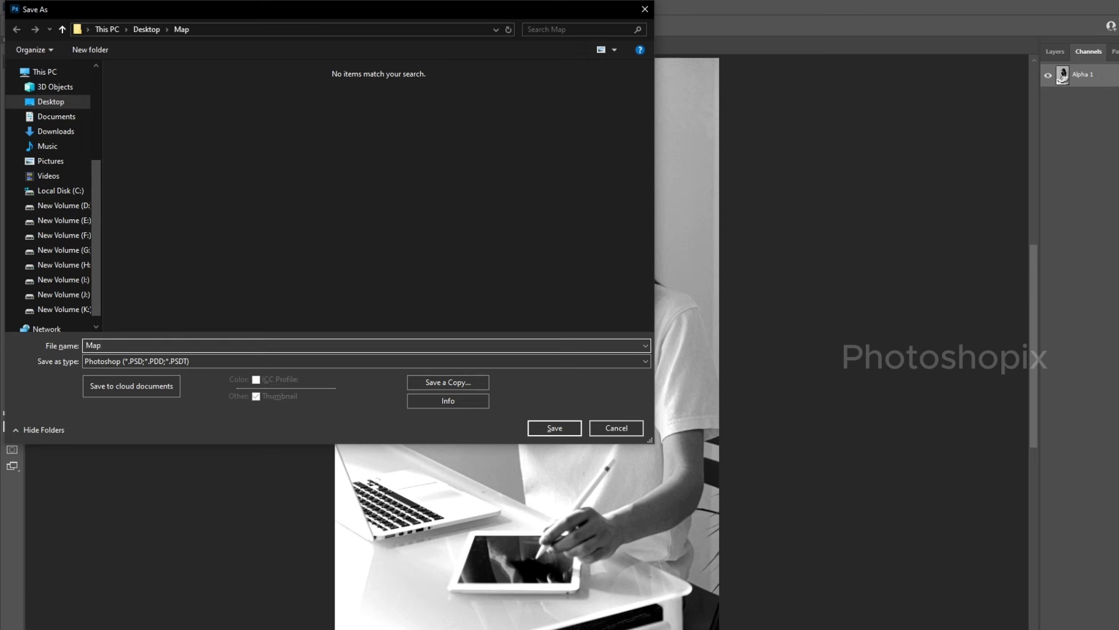
pyautogui.press('Return')
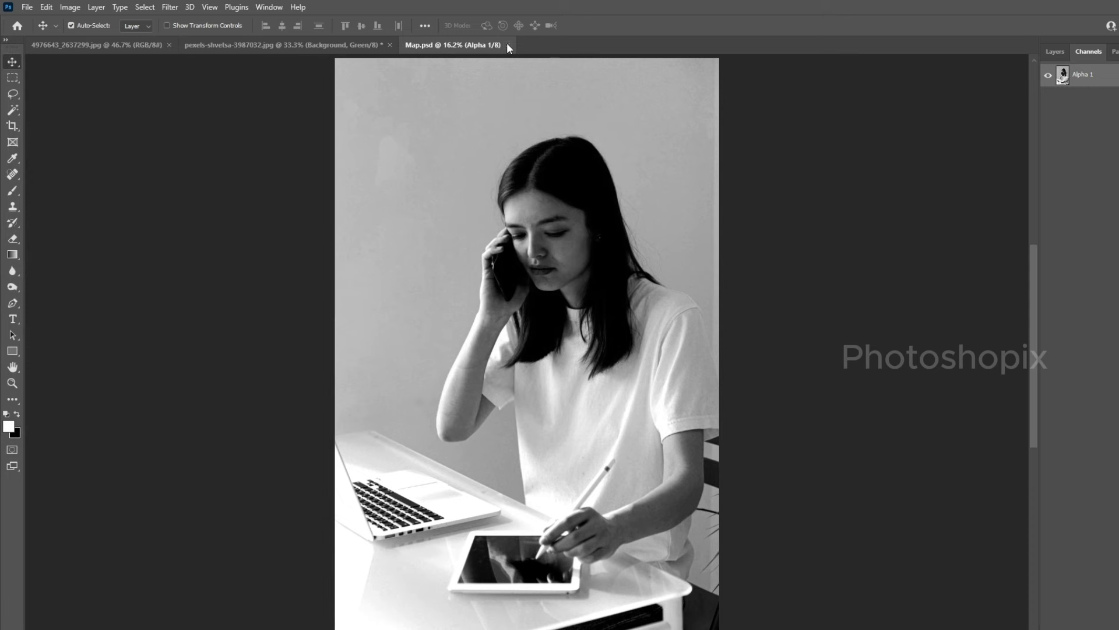
pyautogui.click(509, 45)
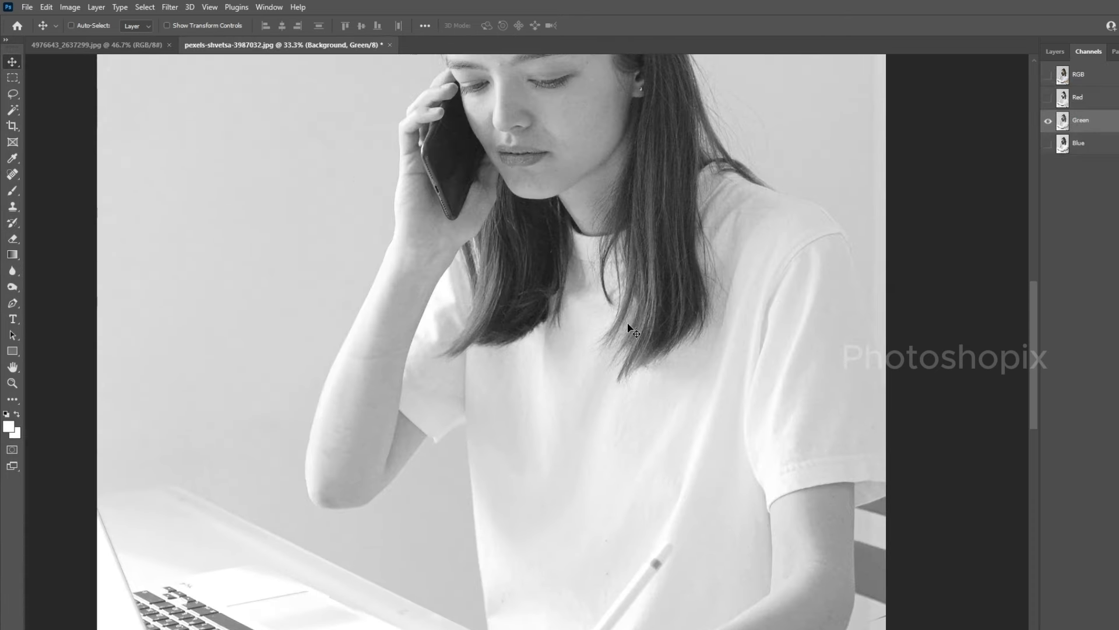
# Restore the RGB composite channel, then show and select the Creativity lettering layer, Layer 1
pyautogui.hotkey('ctrl', '0')
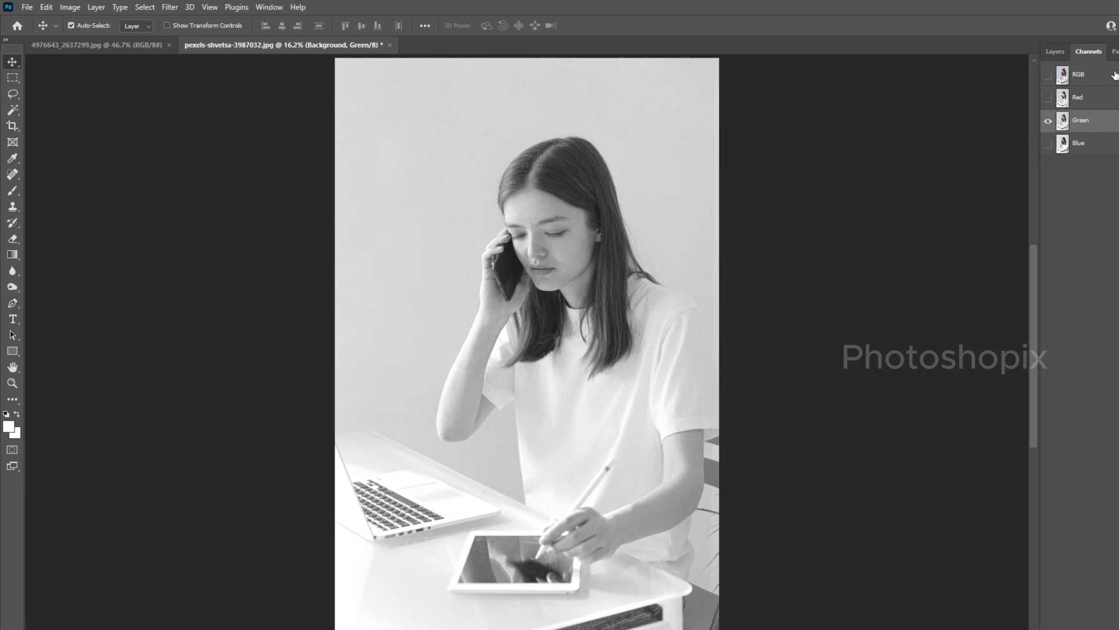
pyautogui.click(1114, 75)
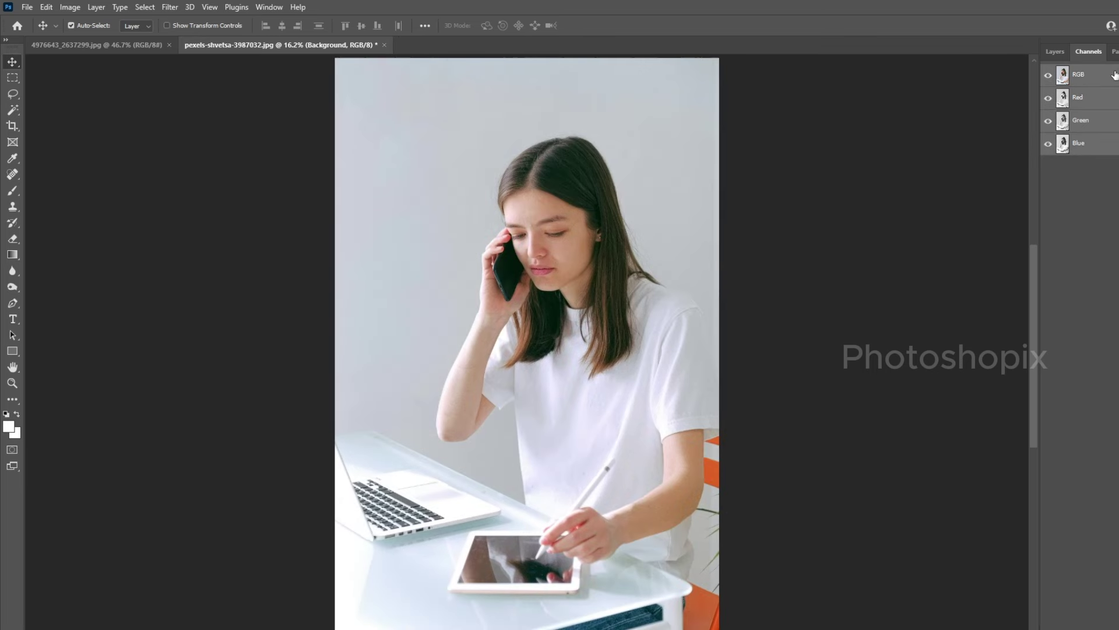
pyautogui.click(1058, 53)
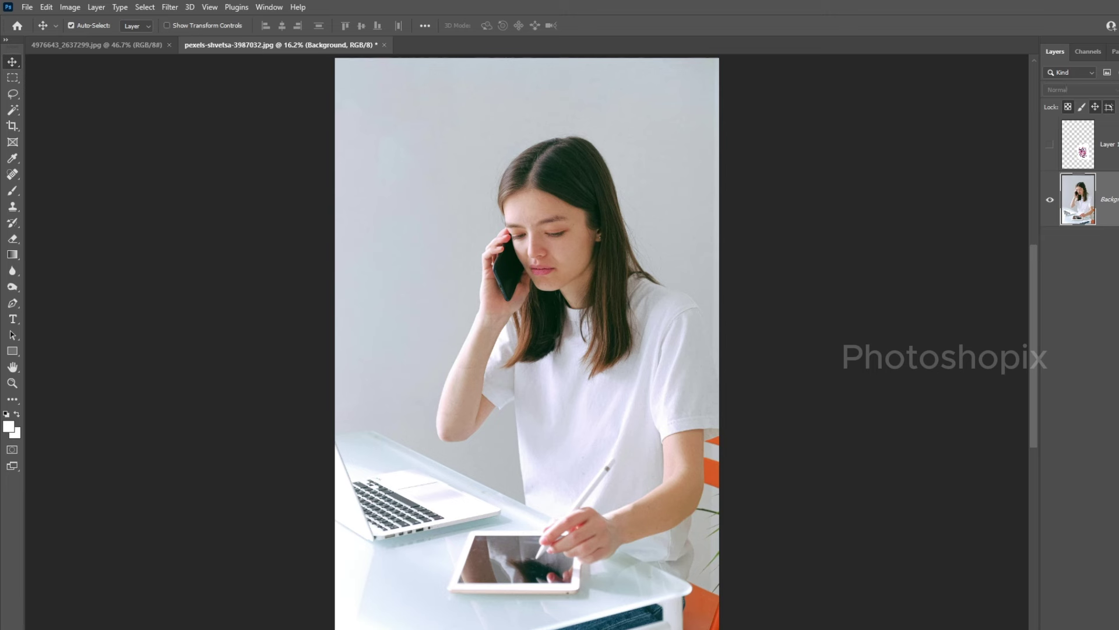
pyautogui.click(1049, 145)
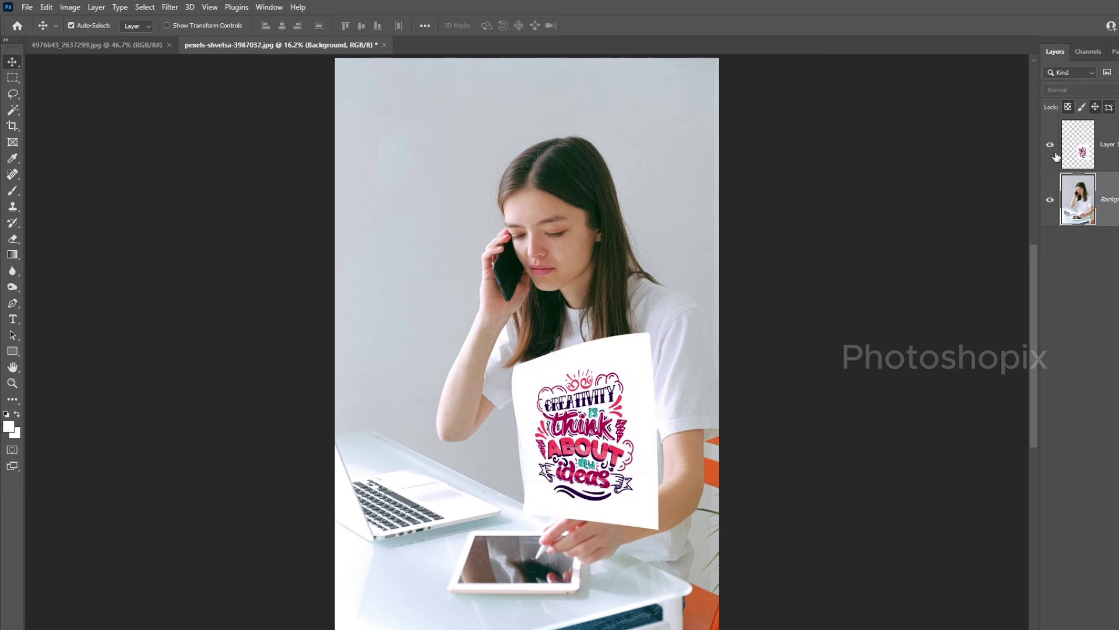
pyautogui.hotkey('alt', ']')
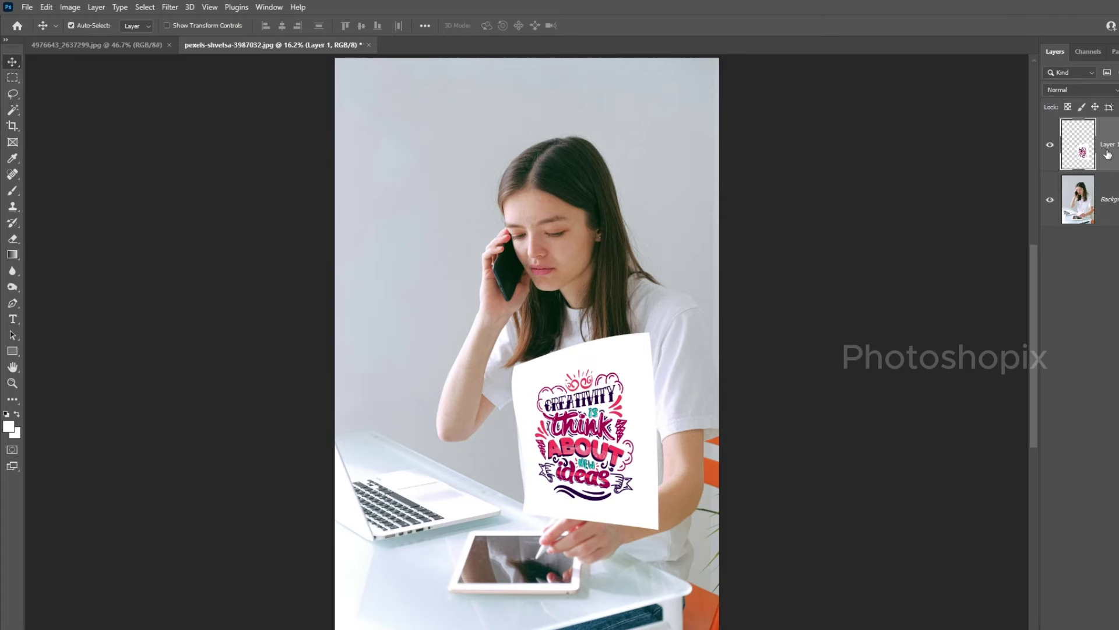
pyautogui.scroll(3, 594, 414)
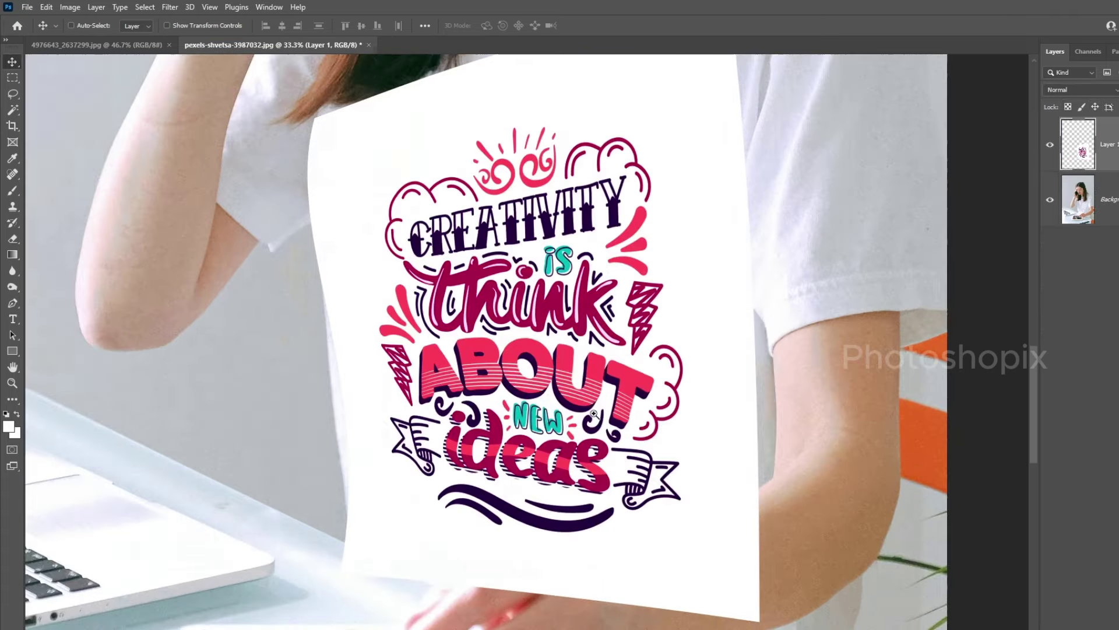
pyautogui.scroll(-2, 601, 420)
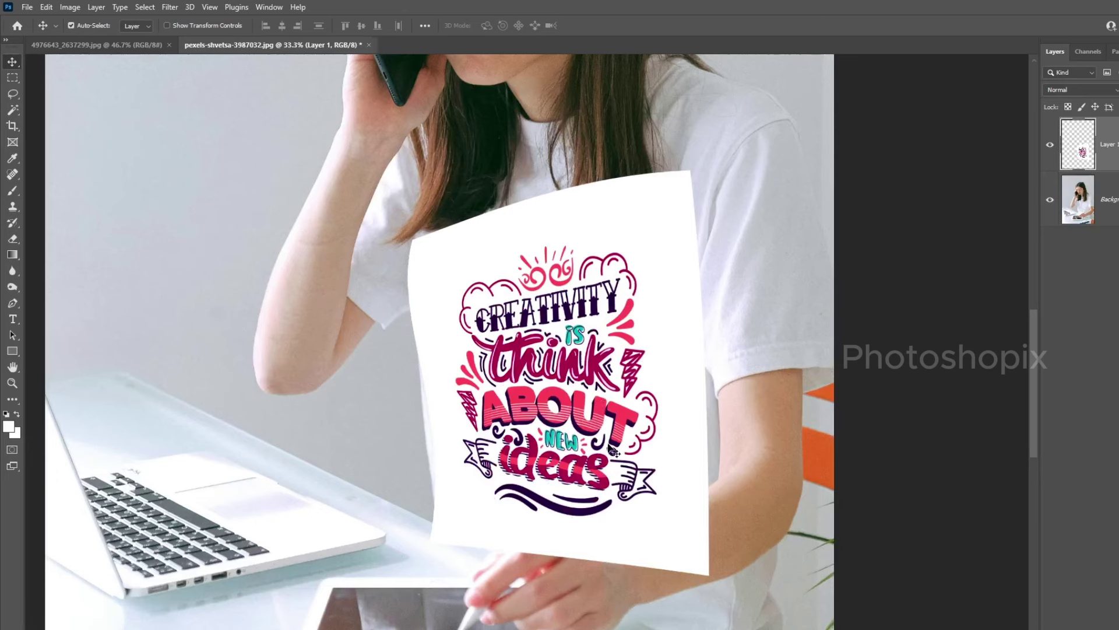
# Apply Displace at horizontal and vertical scale 10 to the Creativity lettering, using Map.psd
pyautogui.click(170, 7)
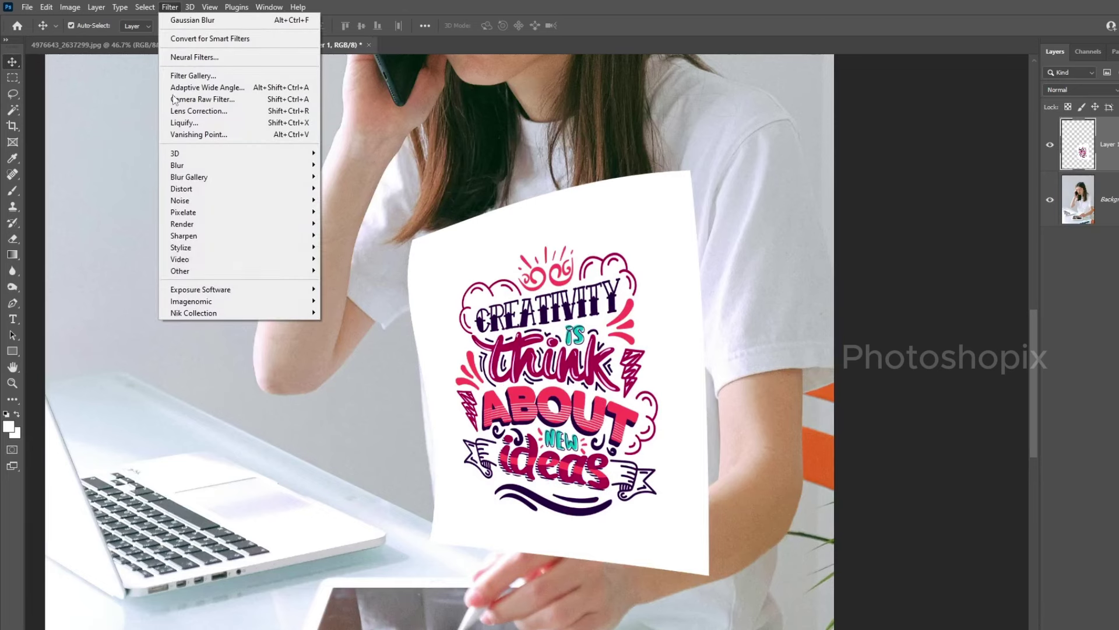
pyautogui.moveTo(181, 188)
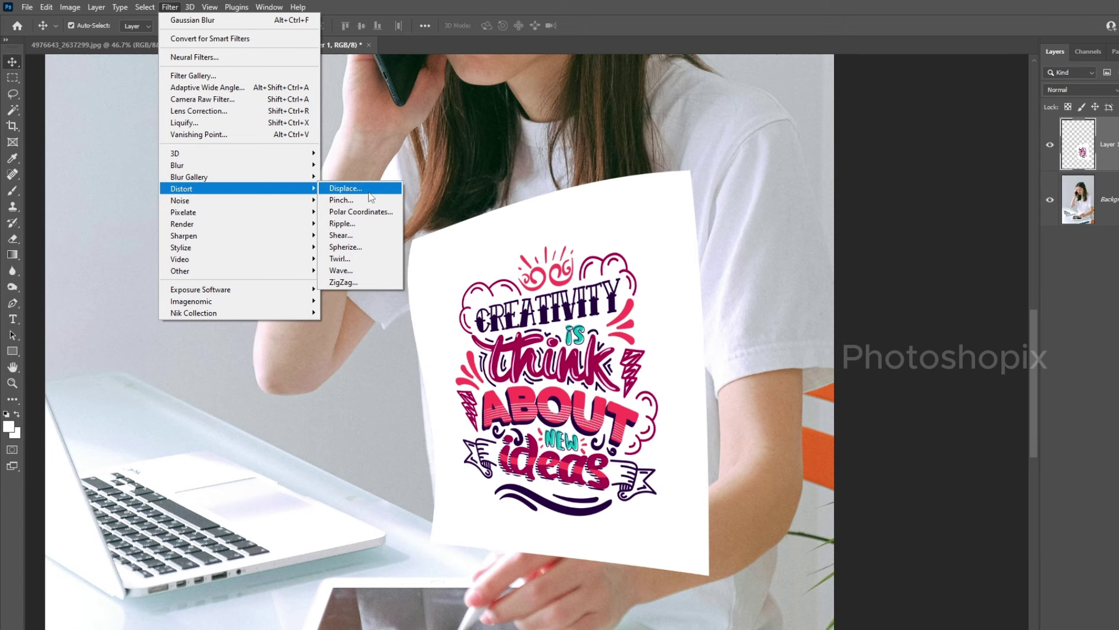
pyautogui.click(369, 196)
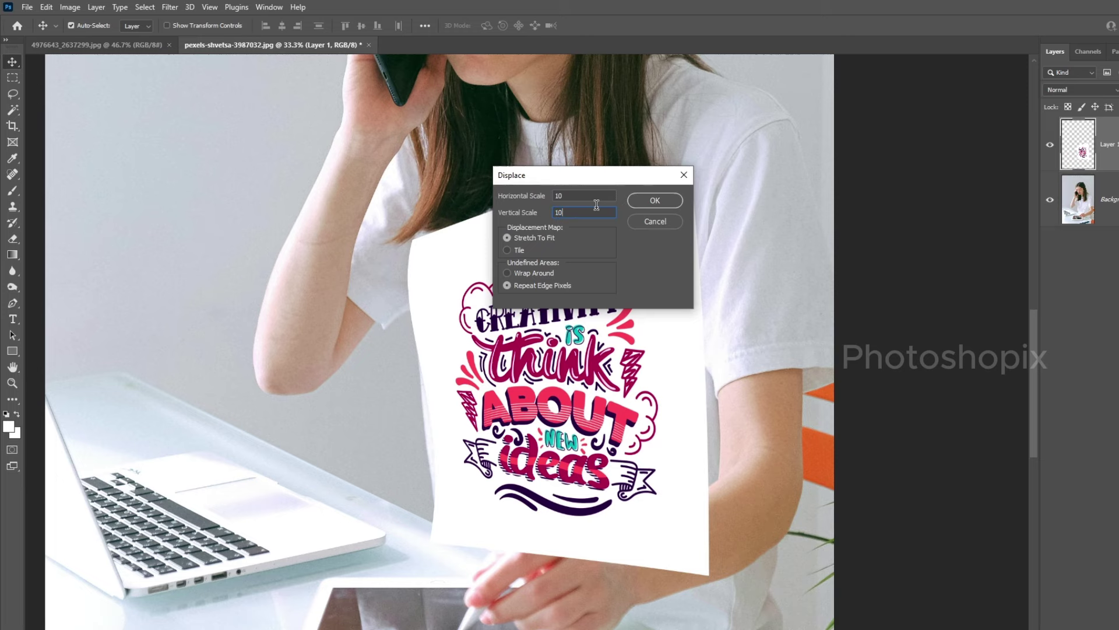
pyautogui.click(675, 203)
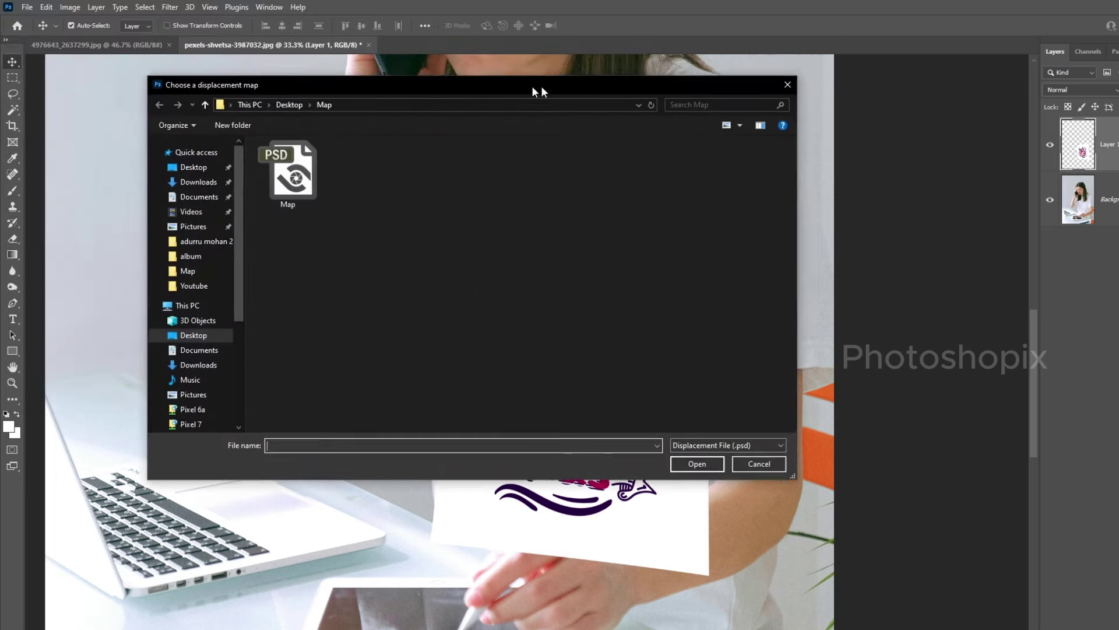
pyautogui.moveTo(393, 19); pyautogui.dragTo(552, 90)
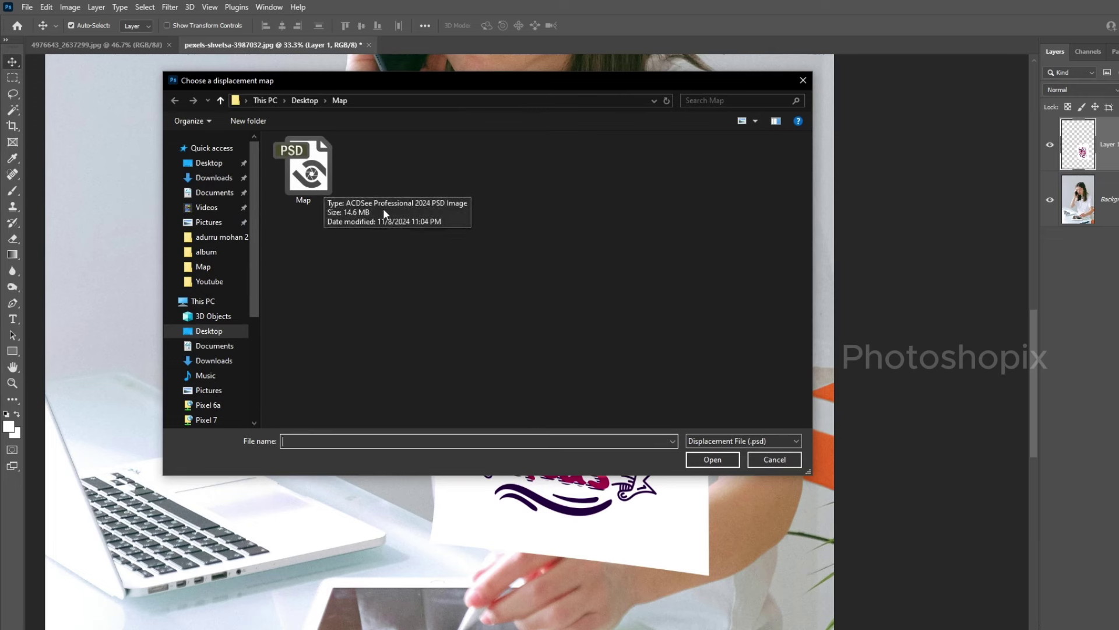
pyautogui.click(322, 175)
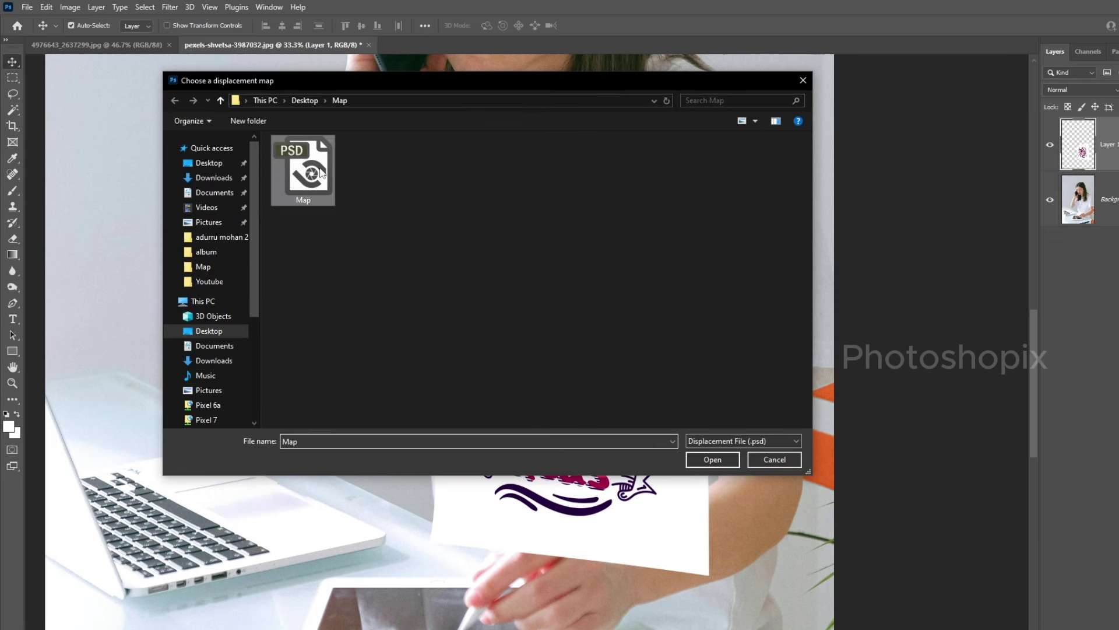
pyautogui.click(721, 460)
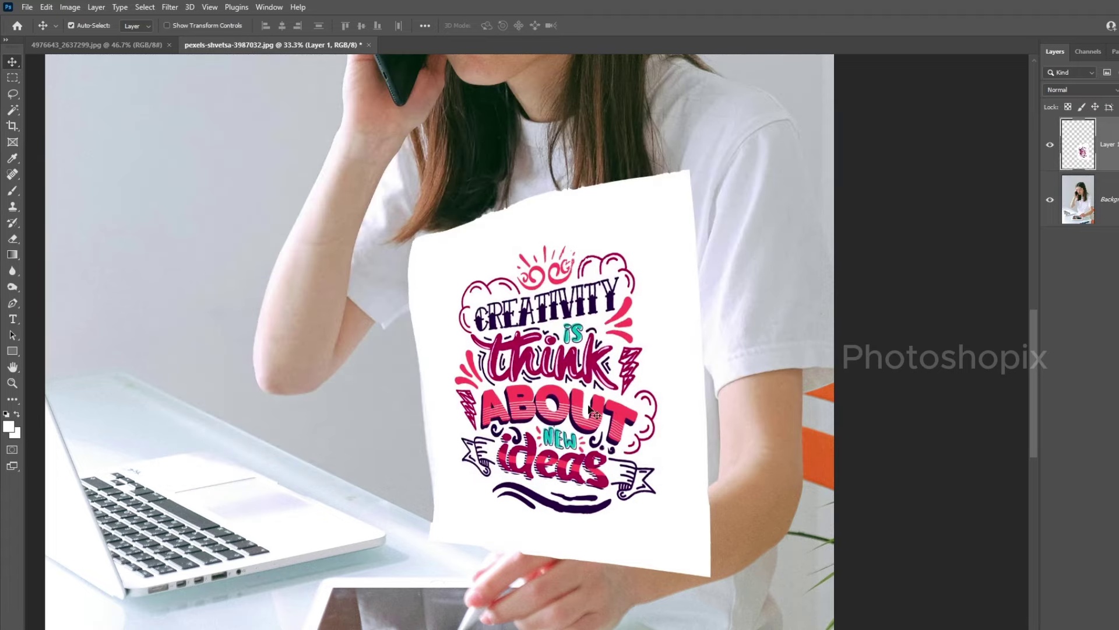
pyautogui.keyDown('ctrl'); pyautogui.click(589, 472); pyautogui.keyUp('ctrl')
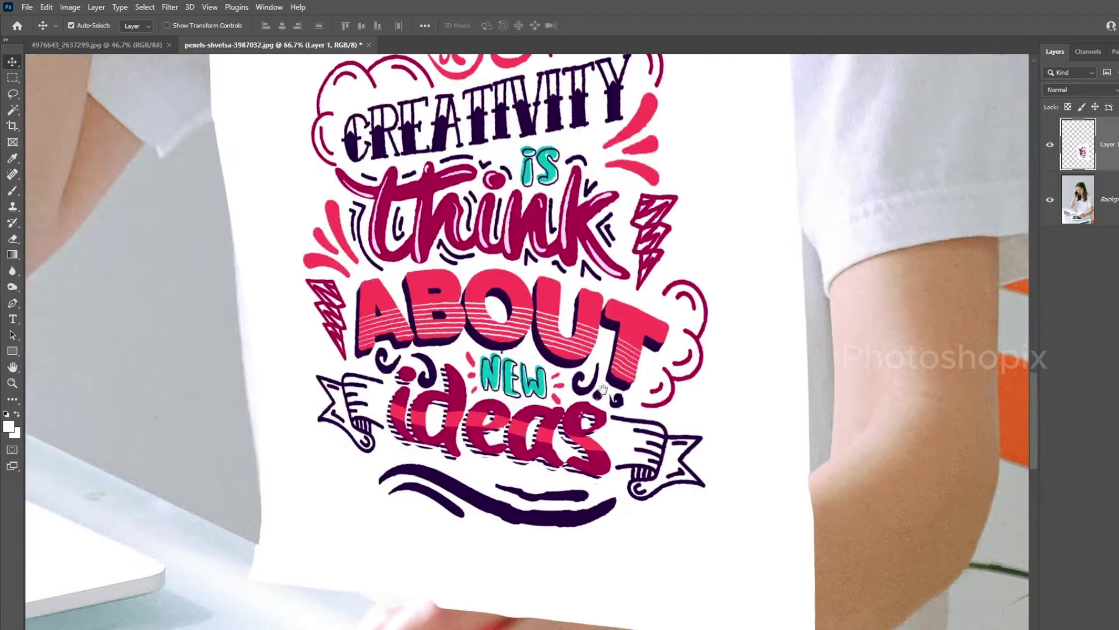
pyautogui.keyDown('ctrl'); pyautogui.click(581, 477); pyautogui.keyUp('ctrl')
pyautogui.keyDown('ctrl'); pyautogui.click(627, 424); pyautogui.keyUp('ctrl')
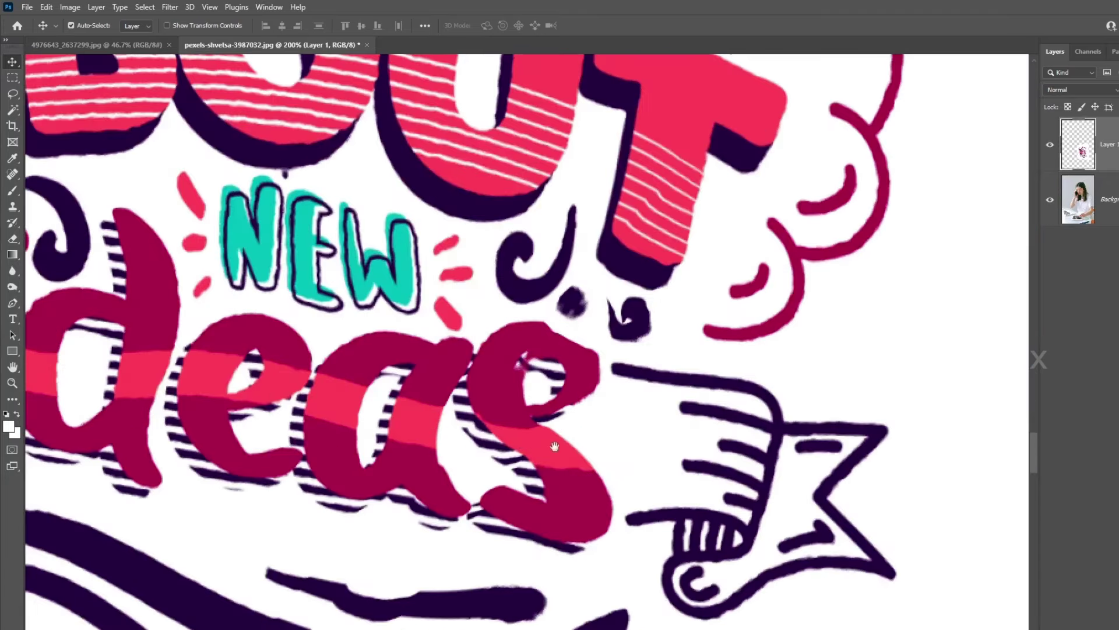
pyautogui.scroll(-3, 567, 434)
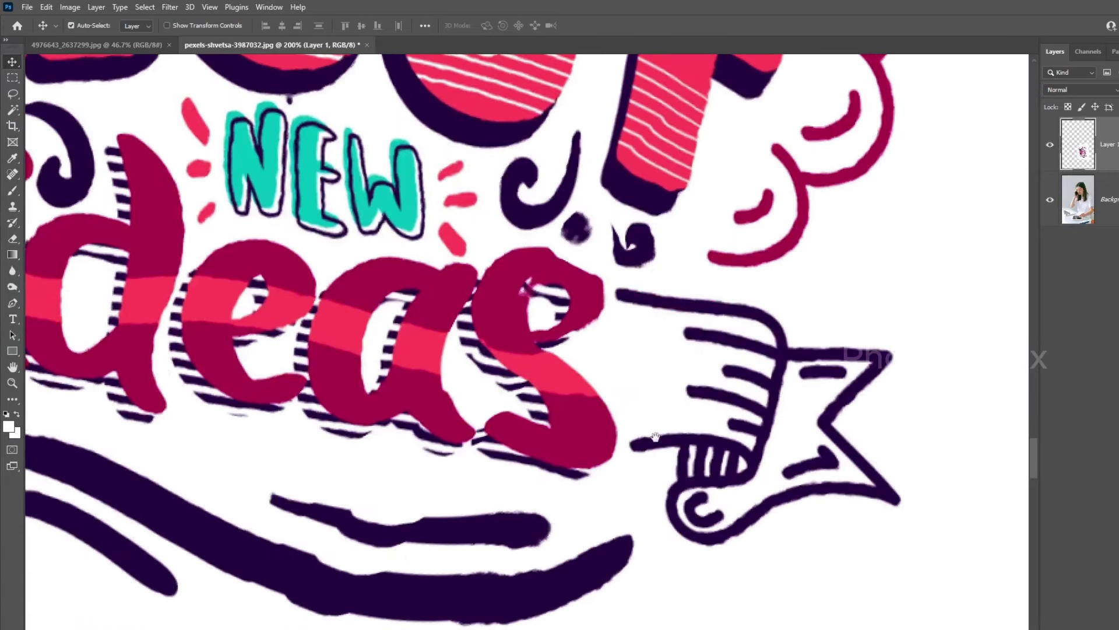
pyautogui.hscroll(-2, 655, 437)
pyautogui.moveTo(530, 480); pyautogui.dragTo(510, 449)
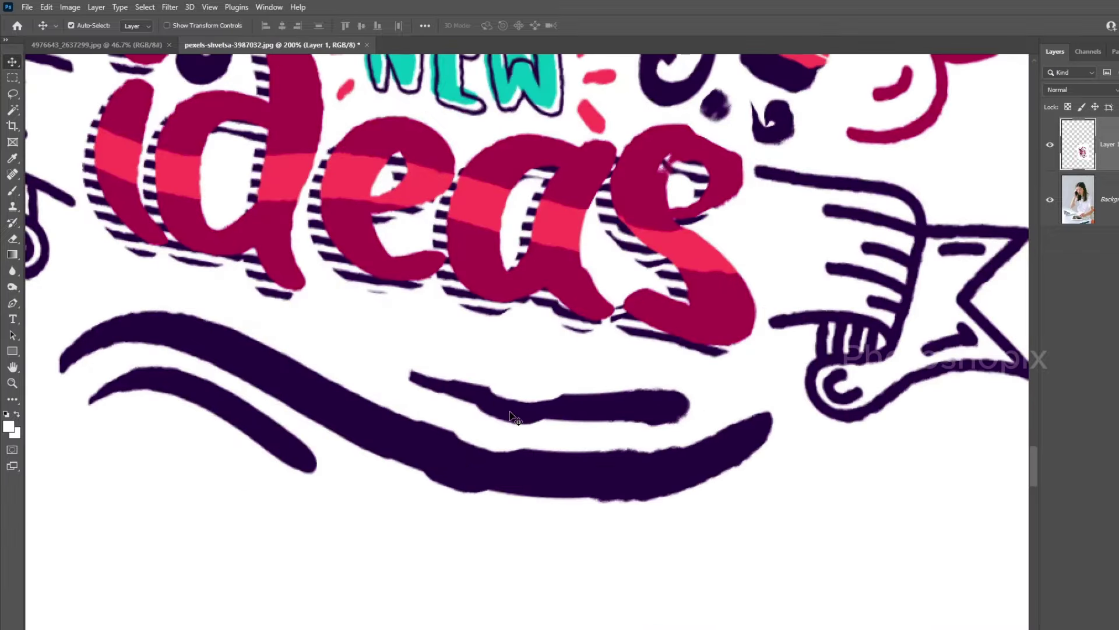
pyautogui.click(1050, 154)
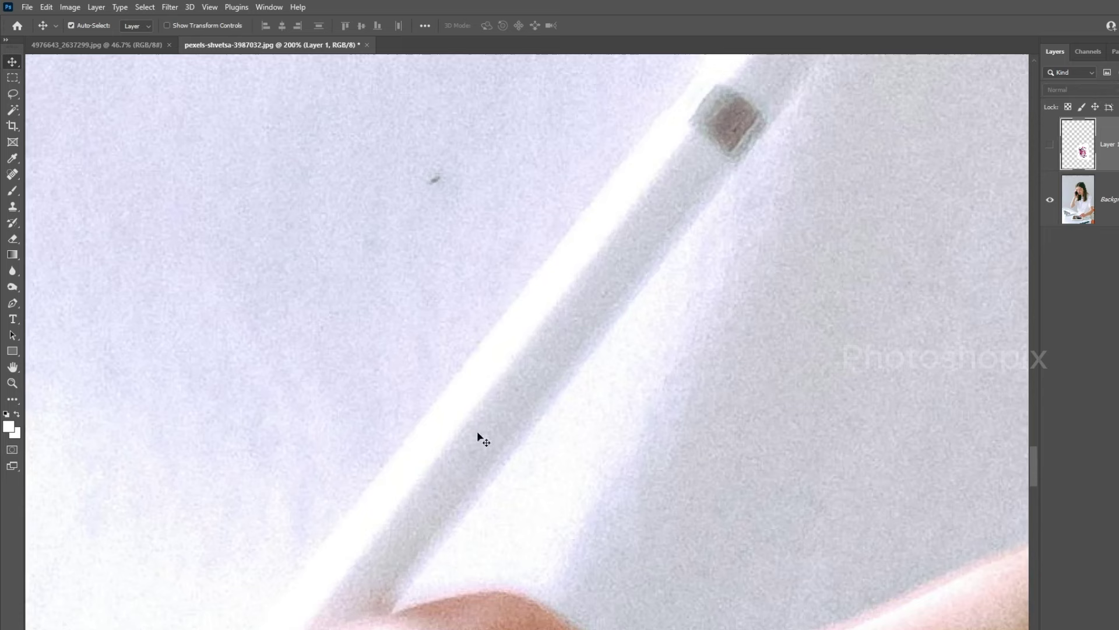
pyautogui.click(1051, 154)
pyautogui.moveTo(594, 459); pyautogui.dragTo(607, 424)
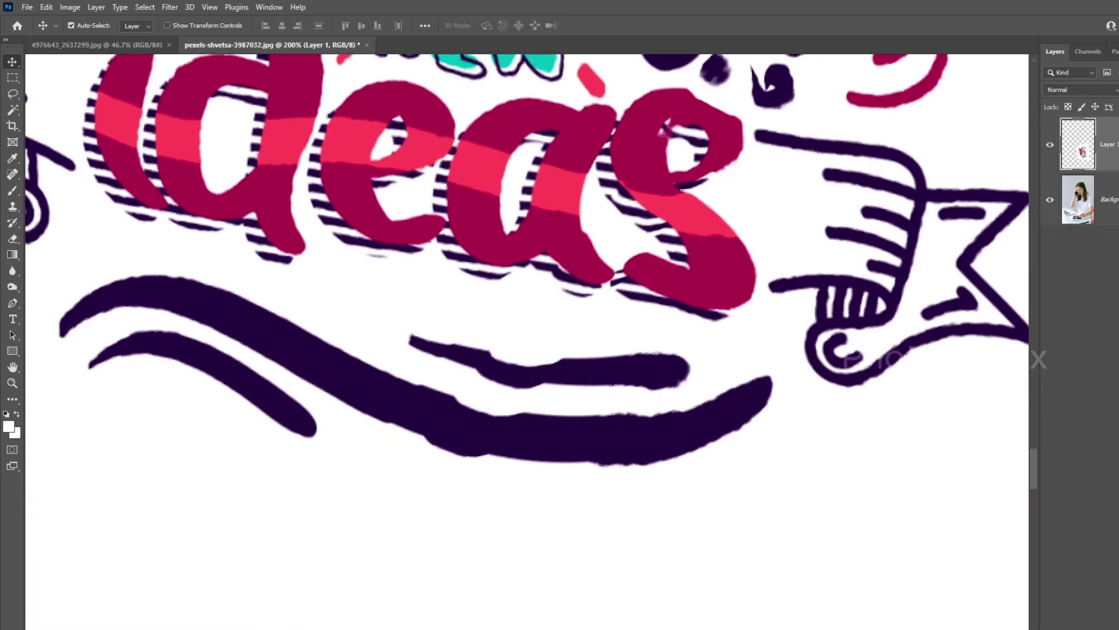
# Set the lettering layer's blend mode to Multiply and zoom to inspect the result
pyautogui.click(1092, 91)
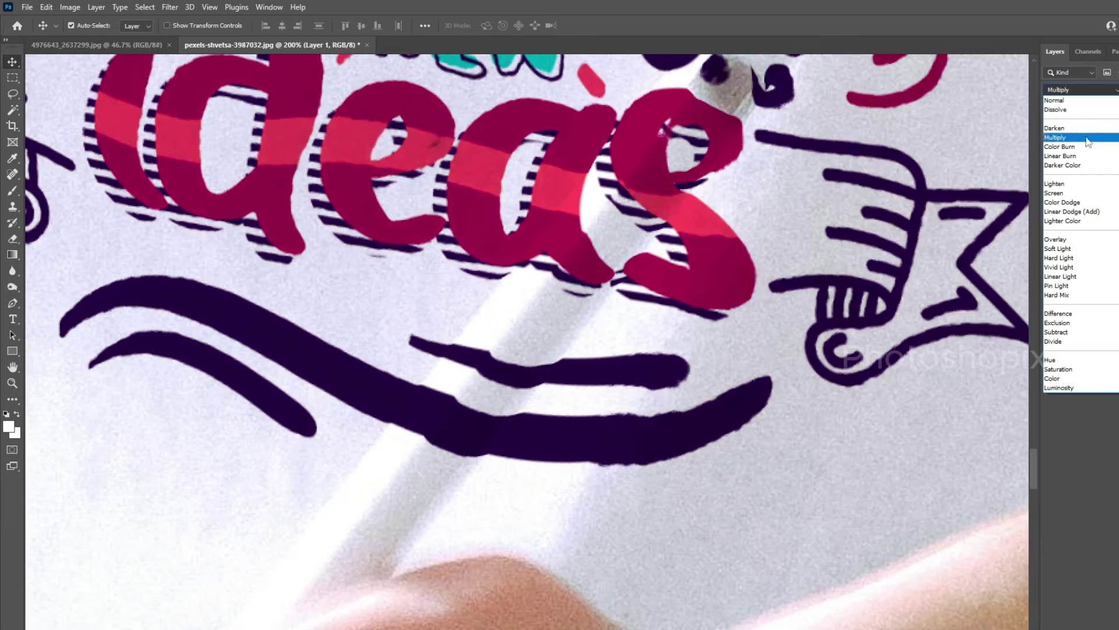
pyautogui.click(1088, 138)
pyautogui.scroll(-1, 790, 242)
pyautogui.scroll(-2, 644, 394)
pyautogui.scroll(-2, 641, 350)
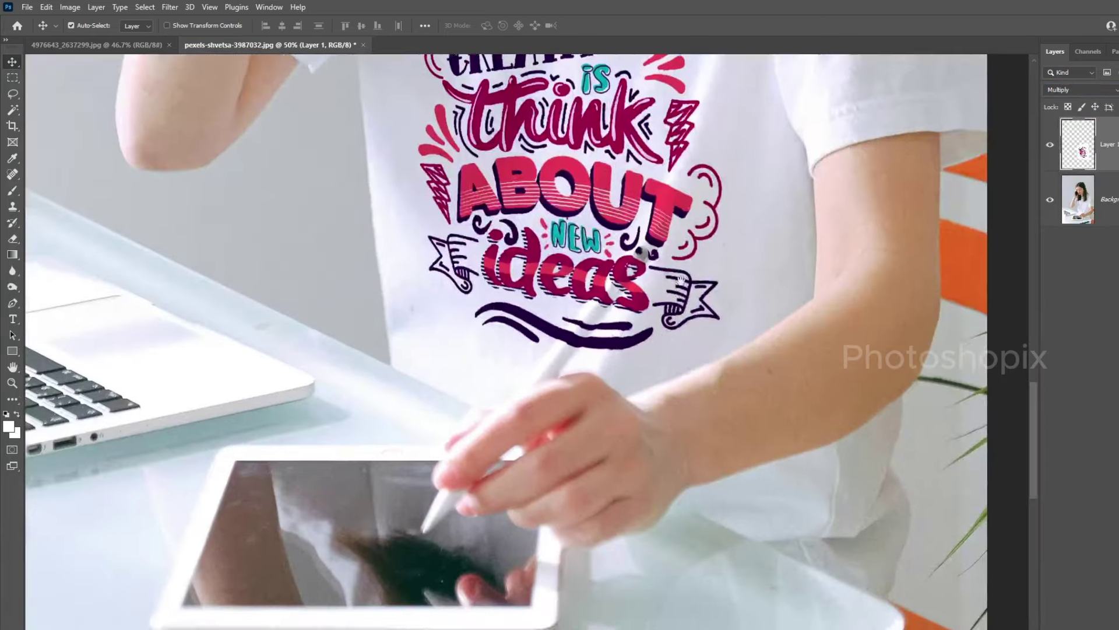
pyautogui.scroll(1, 680, 280)
pyautogui.scroll(1, 676, 291)
pyautogui.scroll(1, 670, 320)
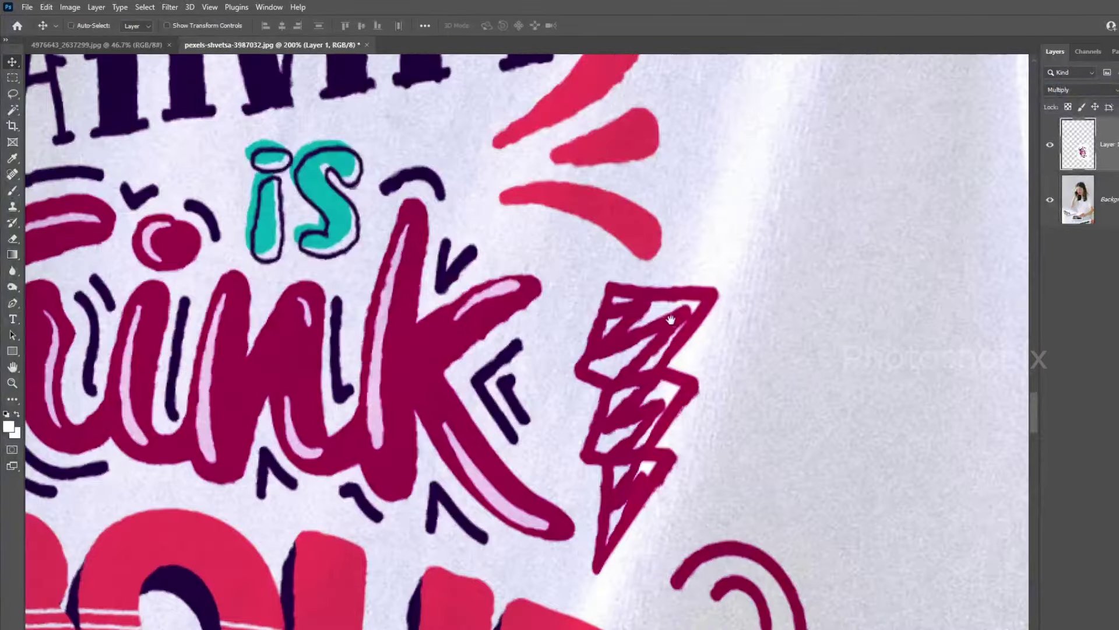
# Nudge the multiplied design slightly lower on the shirt with the Move tool
pyautogui.scroll(-2, 671, 319)
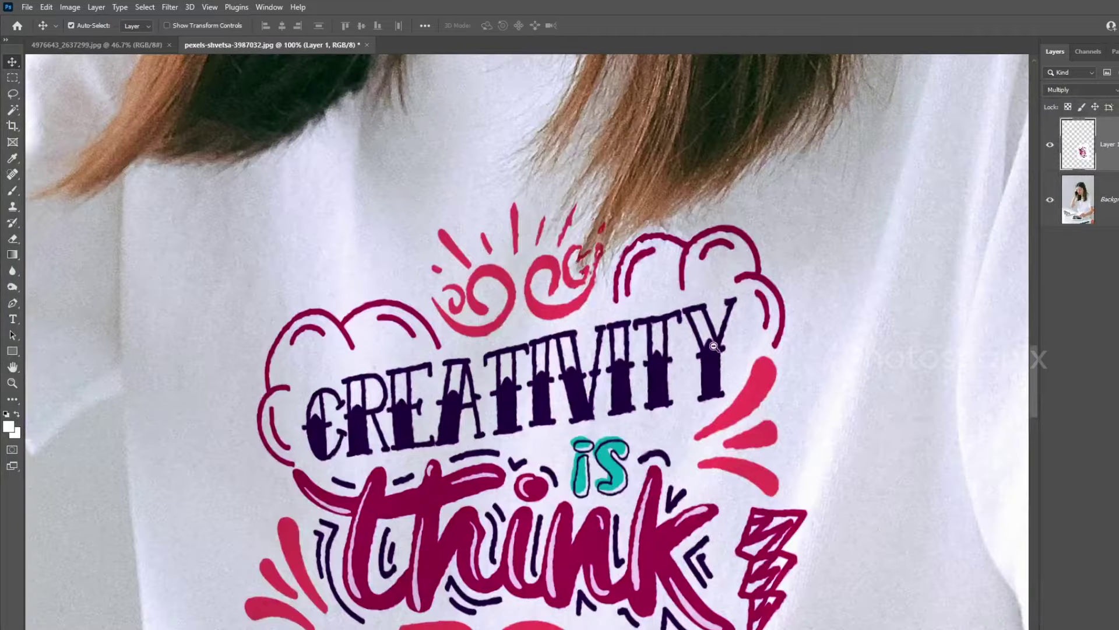
pyautogui.scroll(1, 595, 304)
pyautogui.scroll(1, 606, 303)
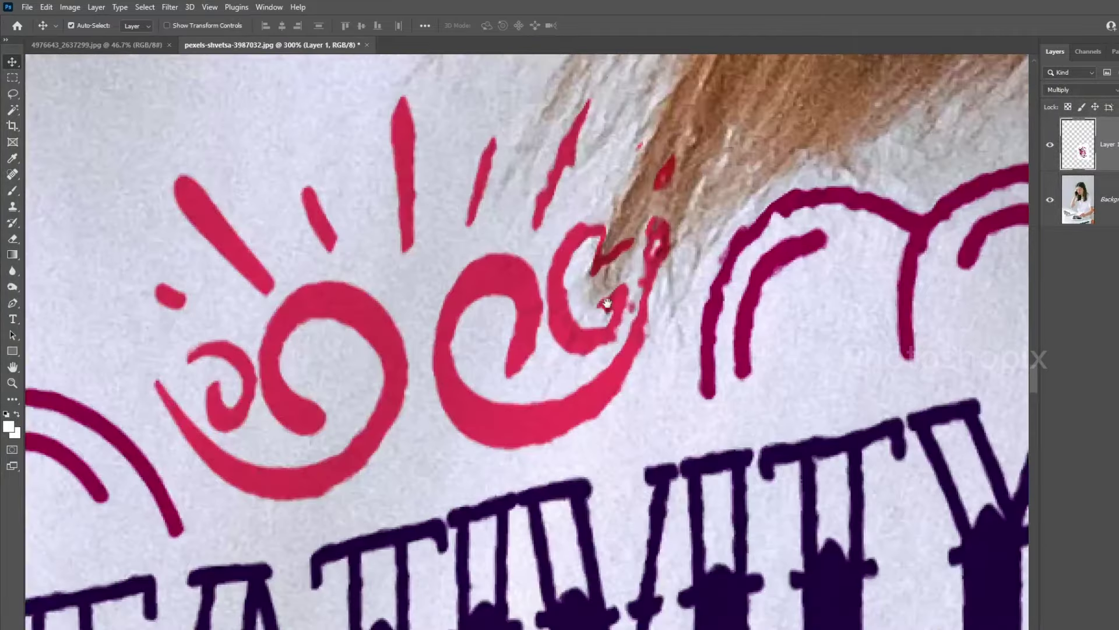
pyautogui.scroll(-3, 612, 291)
pyautogui.scroll(-1, 617, 269)
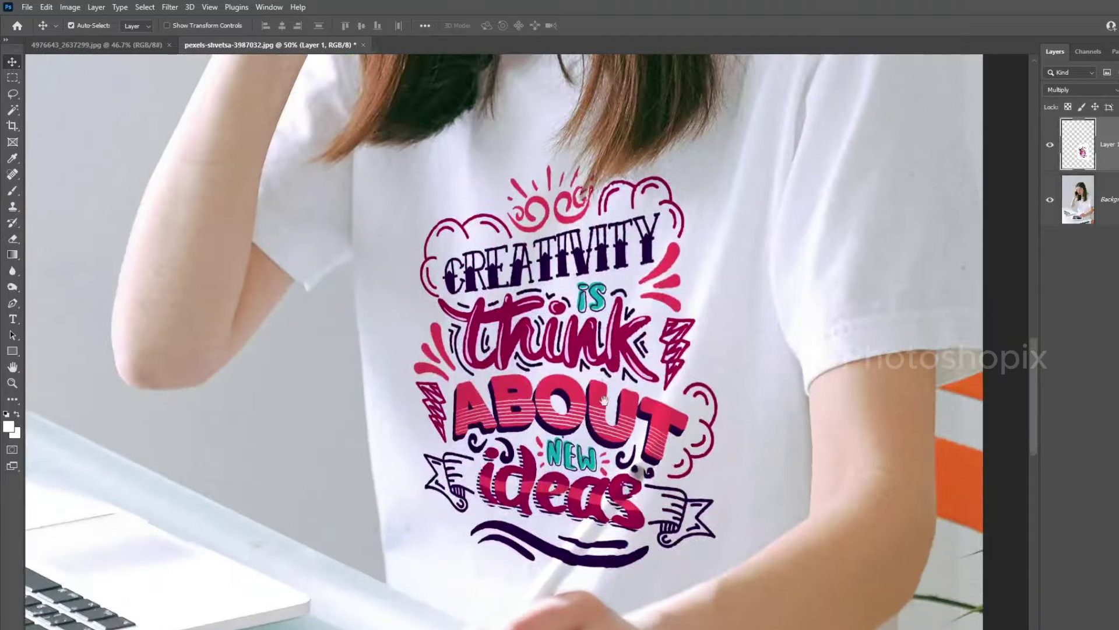
pyautogui.scroll(-1, 600, 326)
pyautogui.moveTo(593, 338)
pyautogui.mouseDown()
pyautogui.moveTo(592, 359)
pyautogui.moveTo(619, 377)
pyautogui.moveTo(595, 321)
pyautogui.mouseUp()
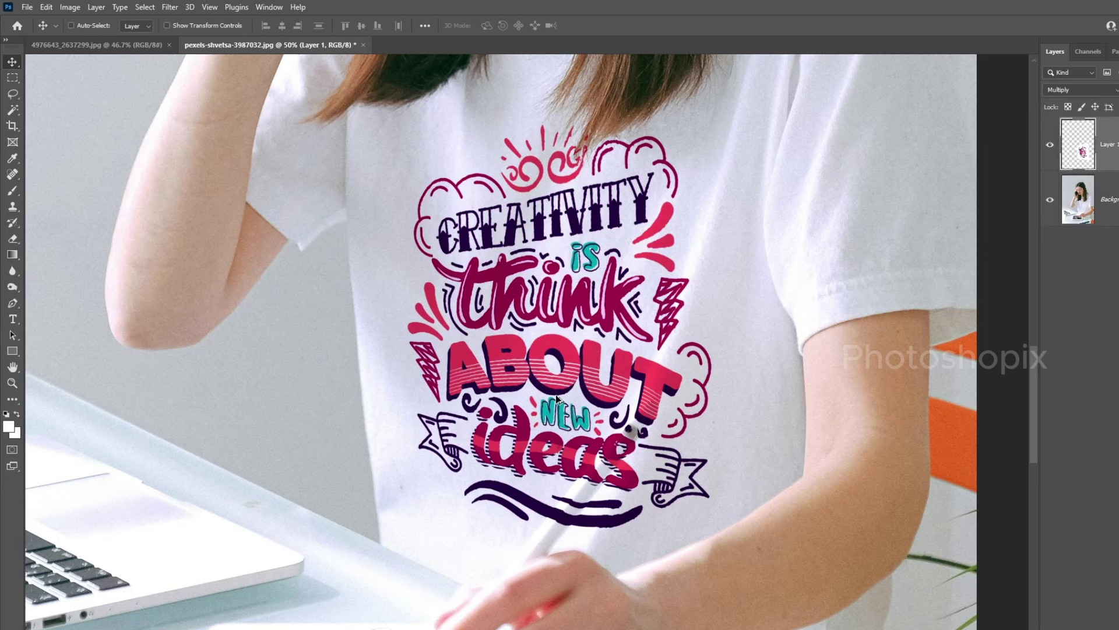
# Switch the lettering layer back to Normal blending so its white sheet shows
pyautogui.hotkey('shift', 'alt', 'n')
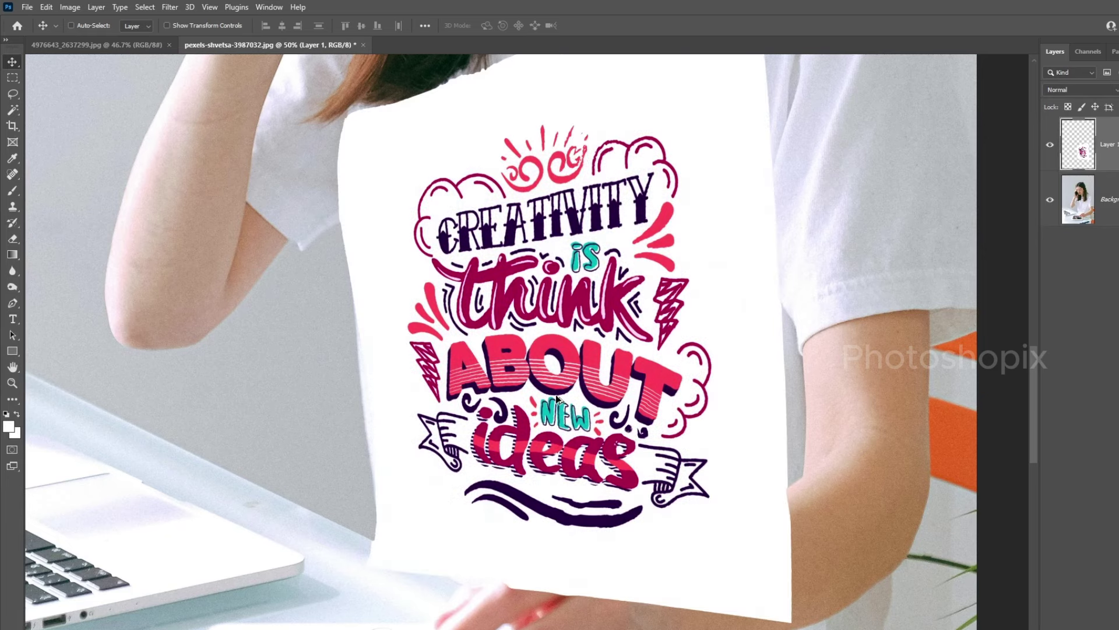
pyautogui.hotkey('ctrl', ',')
pyautogui.hotkey('ctrl', ',')
pyautogui.hotkey('ctrl', 'z')
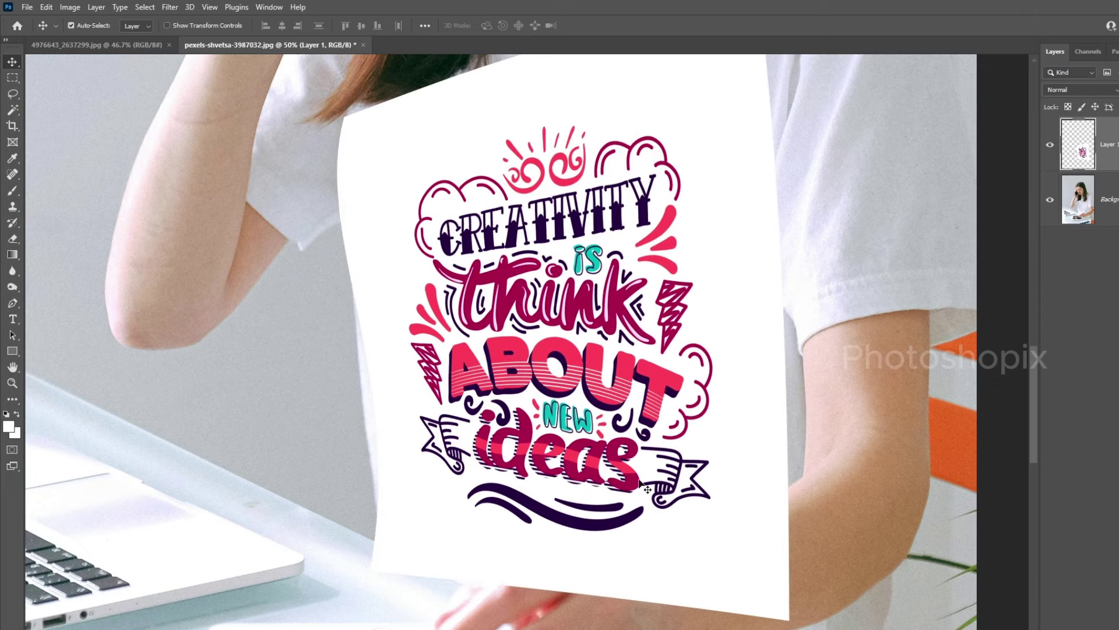
pyautogui.hotkey('ctrl', 'shift', 'z')
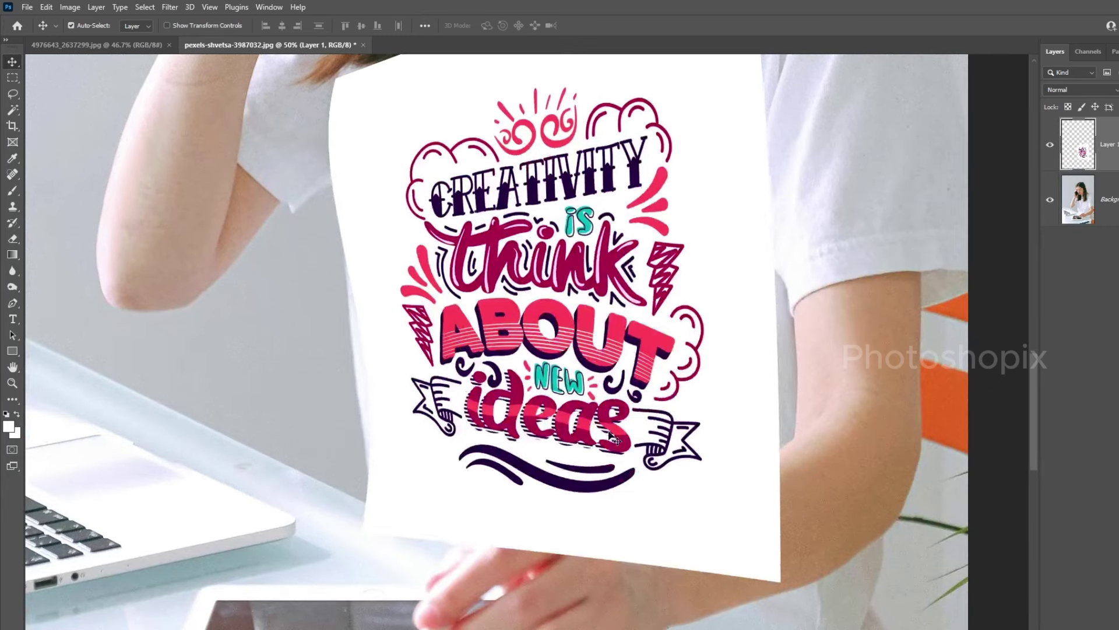
# Shift the lettering slightly left and down, then restore the layer to full opacity
pyautogui.moveTo(581, 436); pyautogui.dragTo(574, 445)
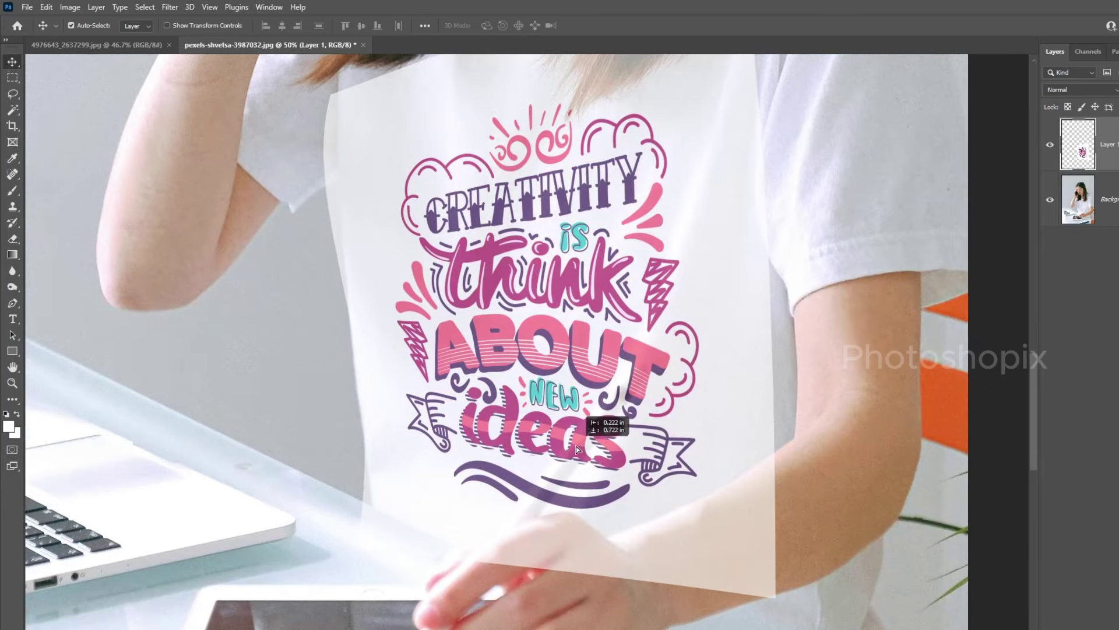
pyautogui.scroll(2, 572, 415)
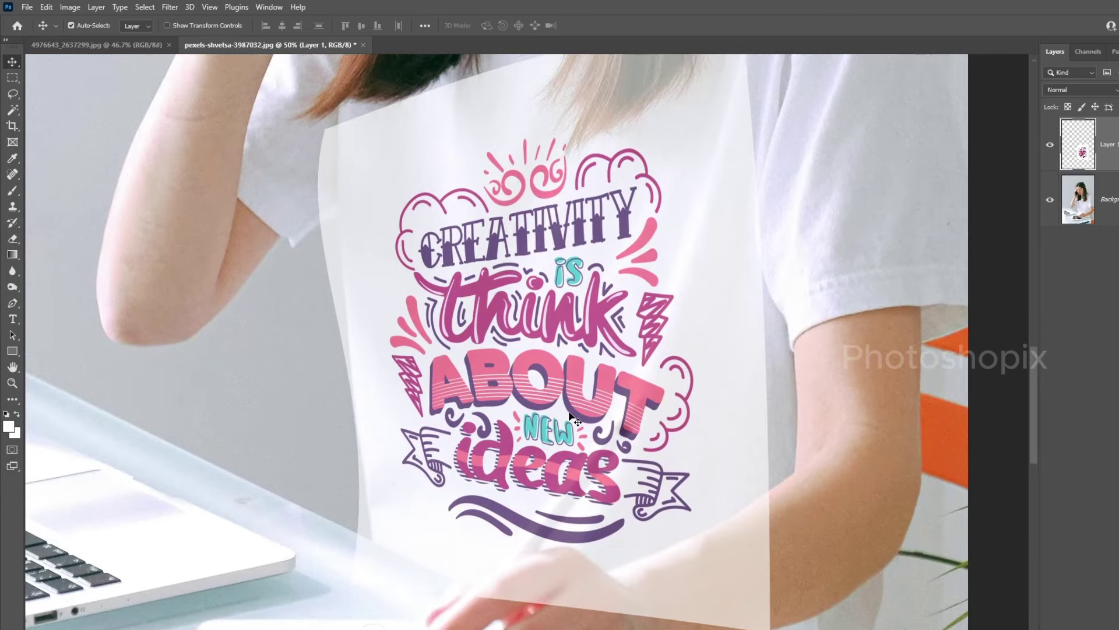
pyautogui.press('0')
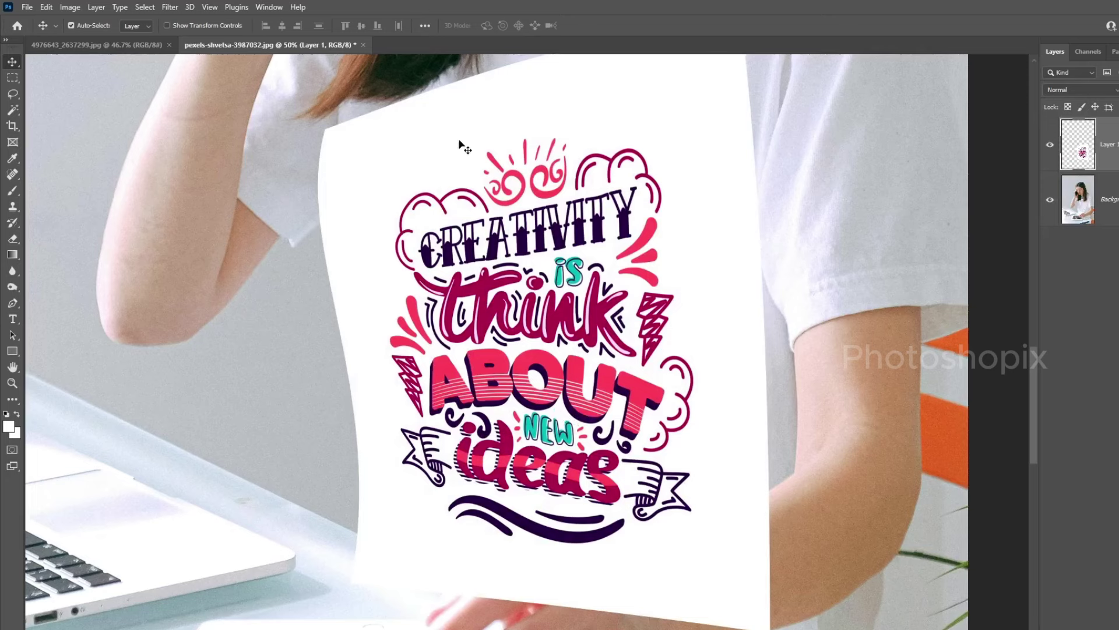
pyautogui.click(170, 7)
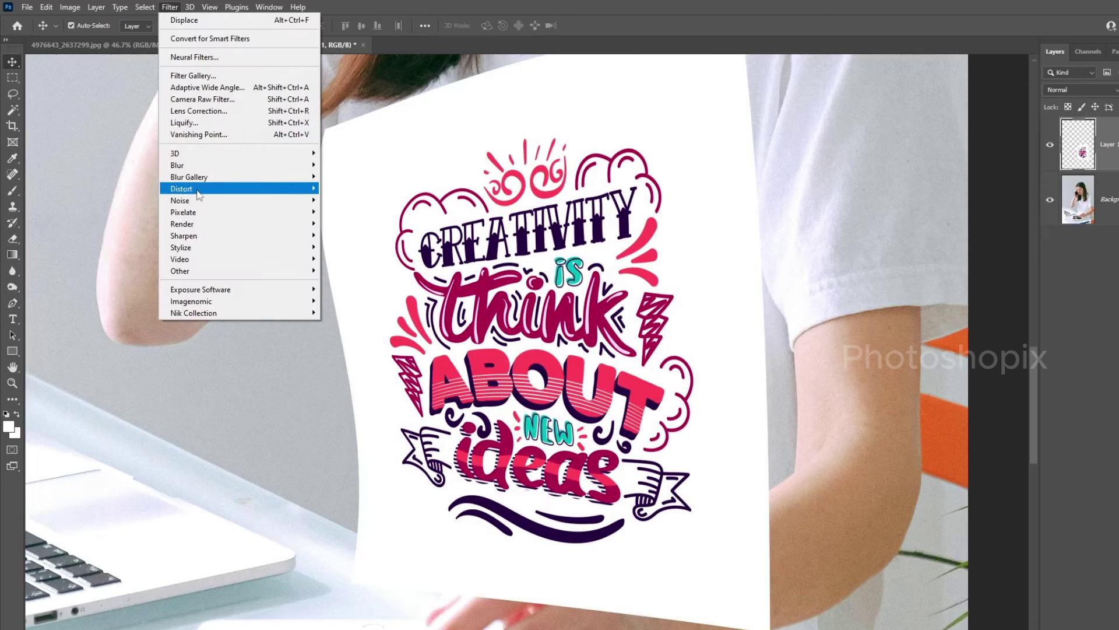
# Apply a second Displace at scale 30 horizontally and vertically, using Map.psd
pyautogui.moveTo(182, 187)
pyautogui.click(350, 187)
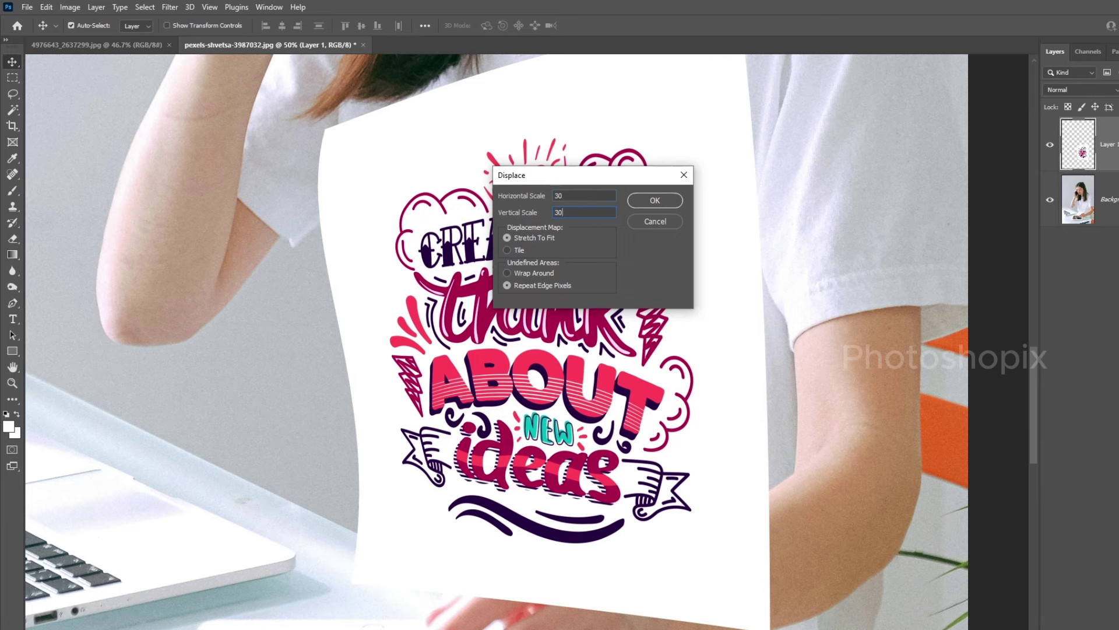
pyautogui.click(654, 200)
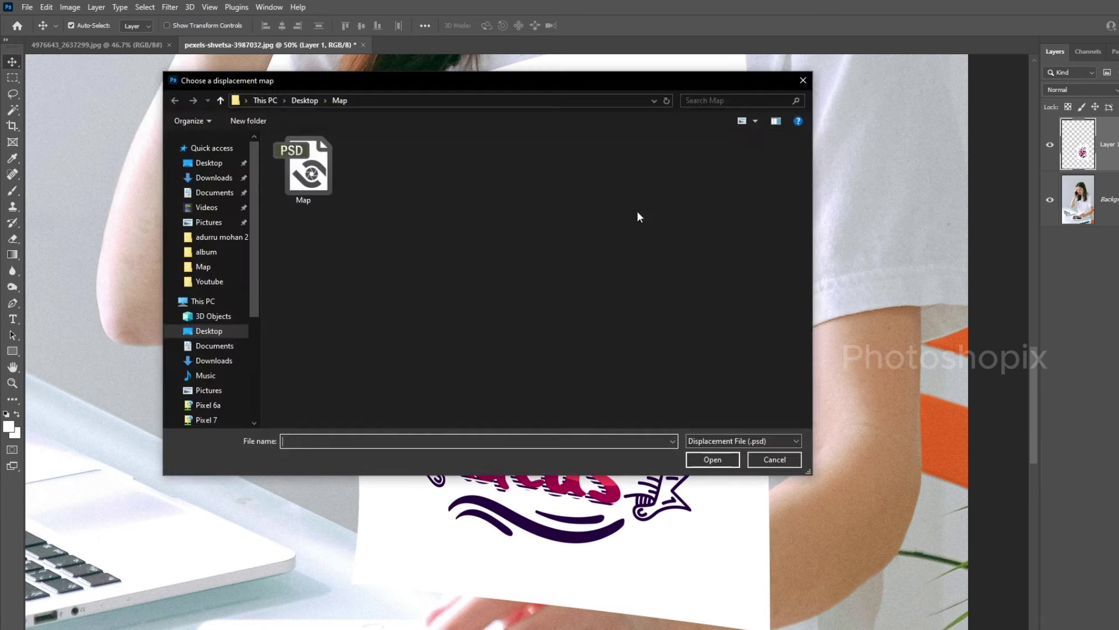
pyautogui.click(317, 178)
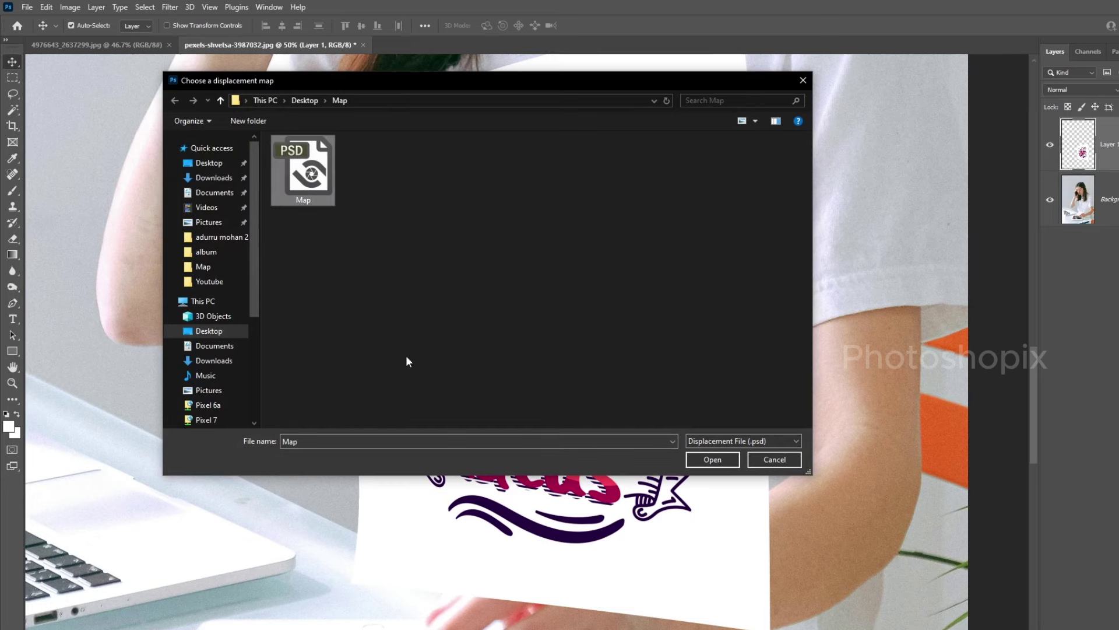
pyautogui.click(723, 457)
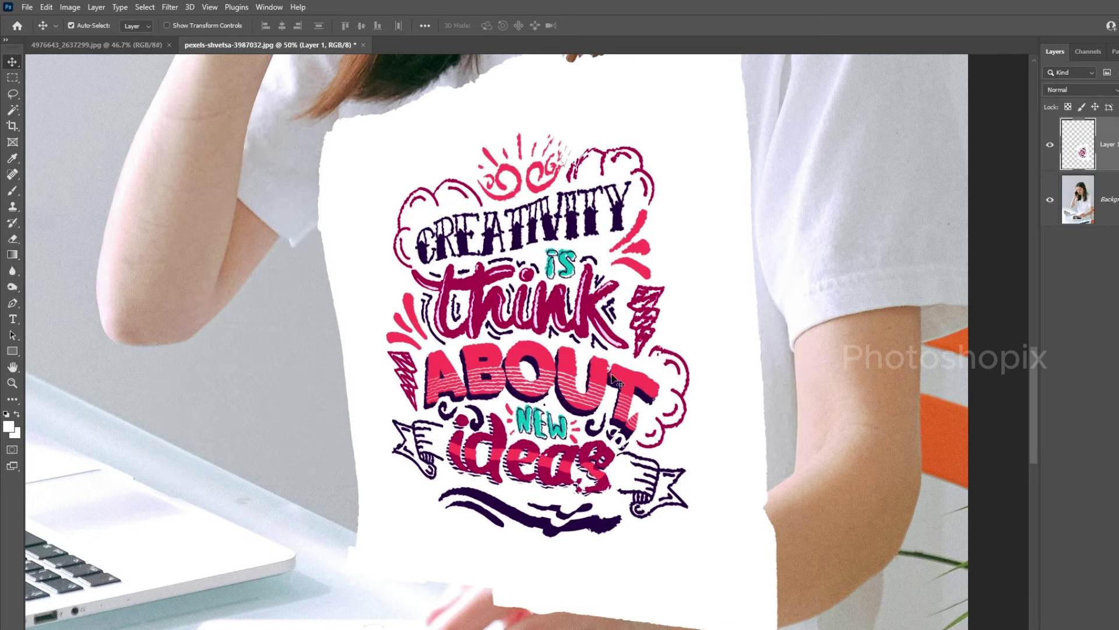
# Set the twice-displaced lettering to Multiply and zoom in on the lower lettering
pyautogui.hotkey('ctrl', '+')
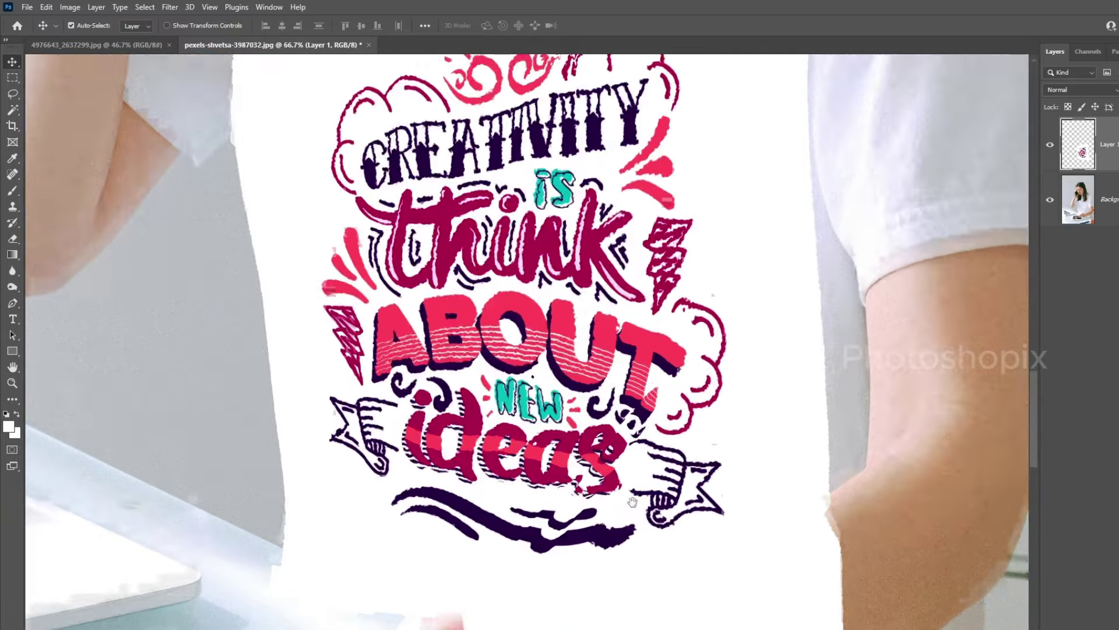
pyautogui.scroll(-2, 600, 434)
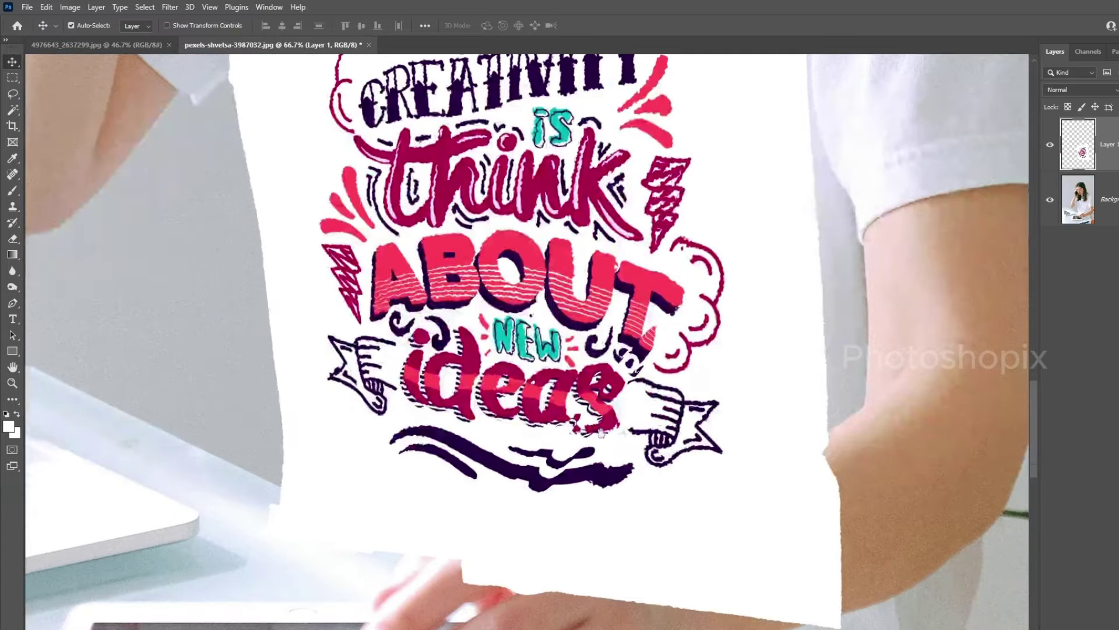
pyautogui.click(1076, 95)
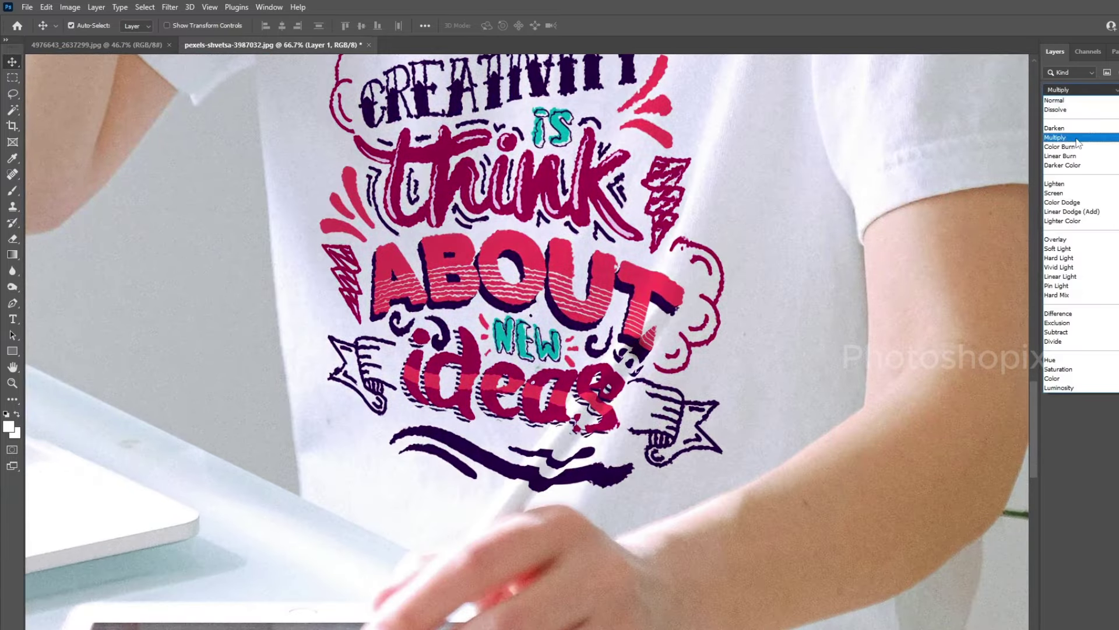
pyautogui.click(1078, 143)
pyautogui.hotkey('ctrl', '+')
pyautogui.scroll(-2, 583, 384)
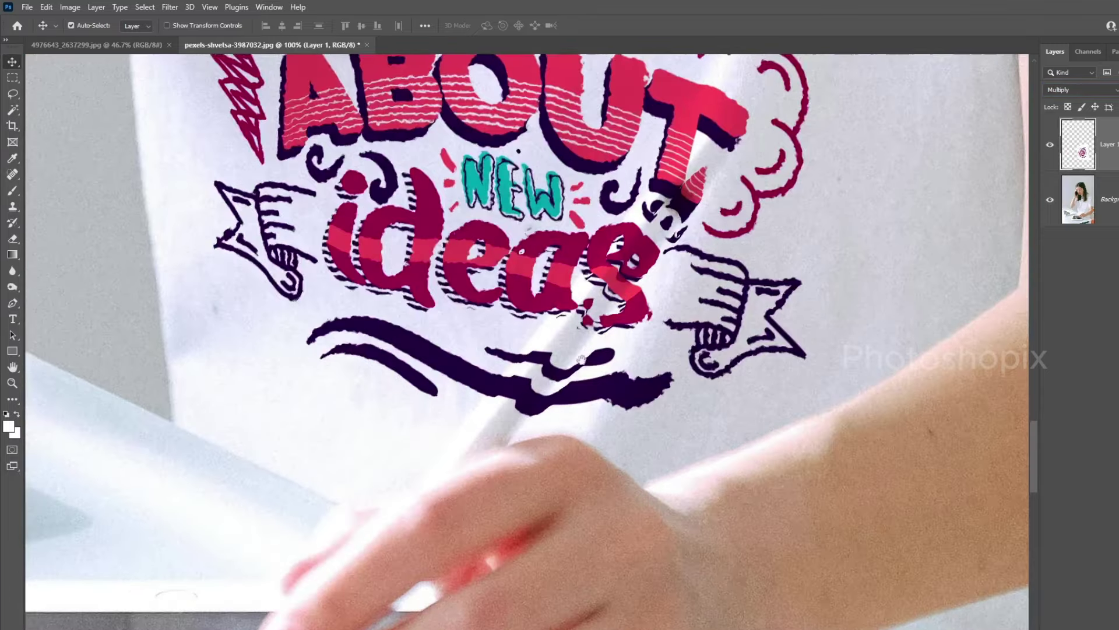
pyautogui.hotkey('ctrl', '+')
pyautogui.scroll(3, 642, 373)
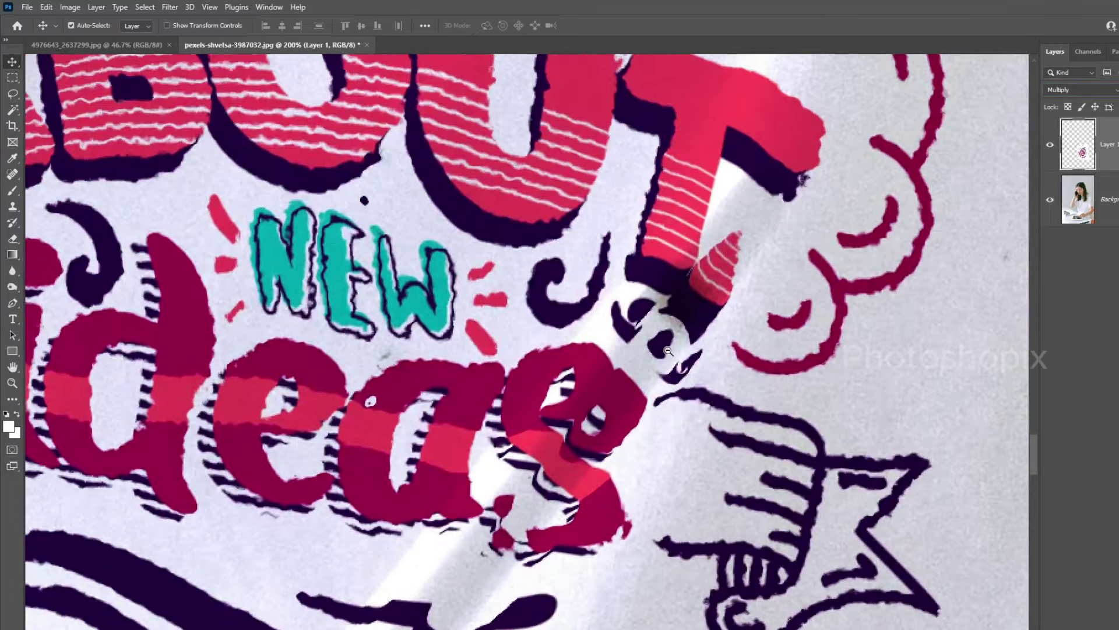
# Zoom back out and scroll around the print to check it follows the folds
pyautogui.hotkey('ctrl', '-')
pyautogui.scroll(2, 704, 398)
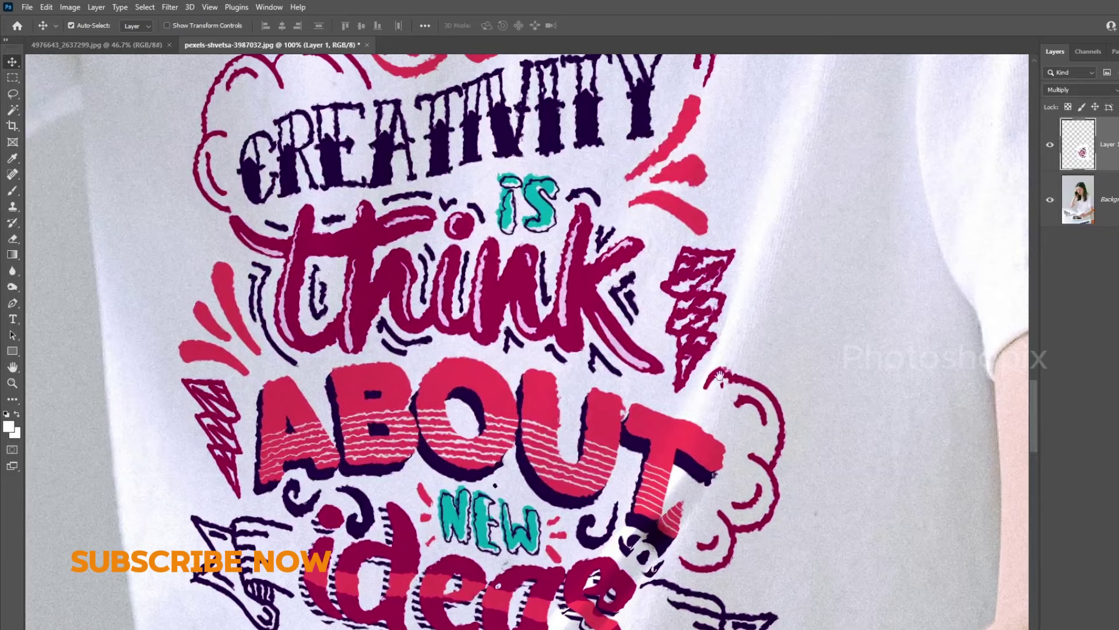
pyautogui.scroll(5, 772, 270)
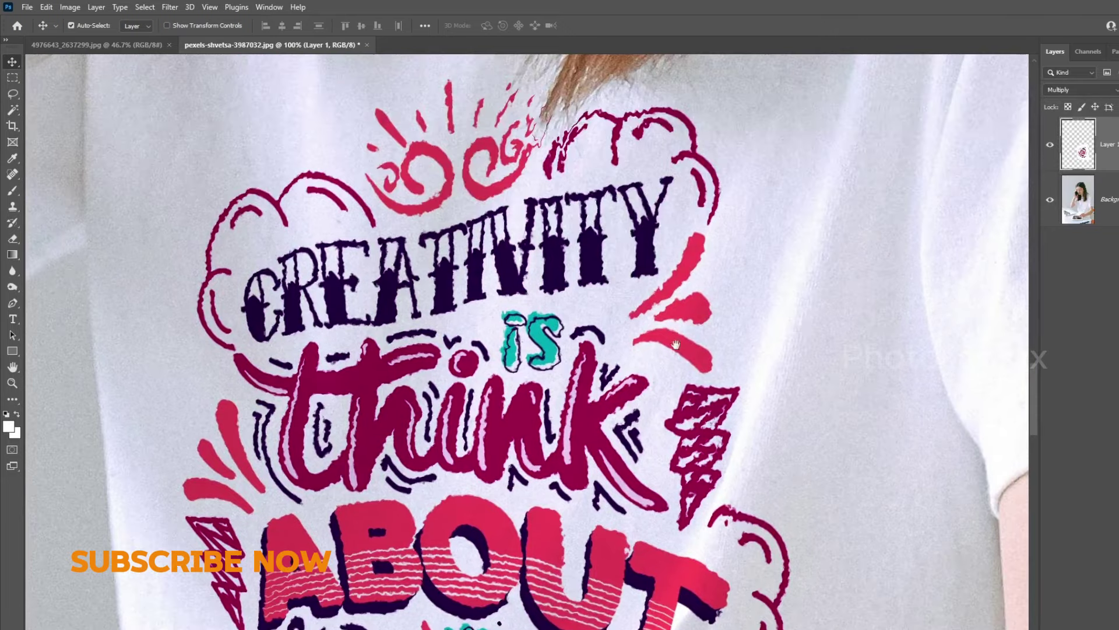
pyautogui.scroll(1, 731, 274)
pyautogui.scroll(1, 601, 222)
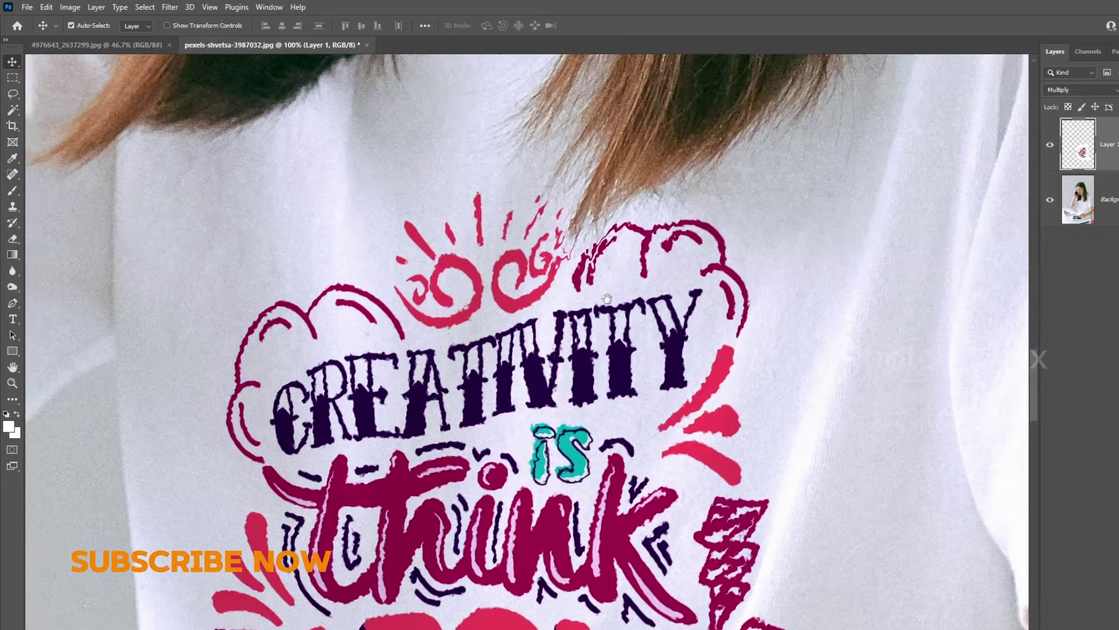
pyautogui.scroll(1, 603, 314)
pyautogui.scroll(-4, 603, 314)
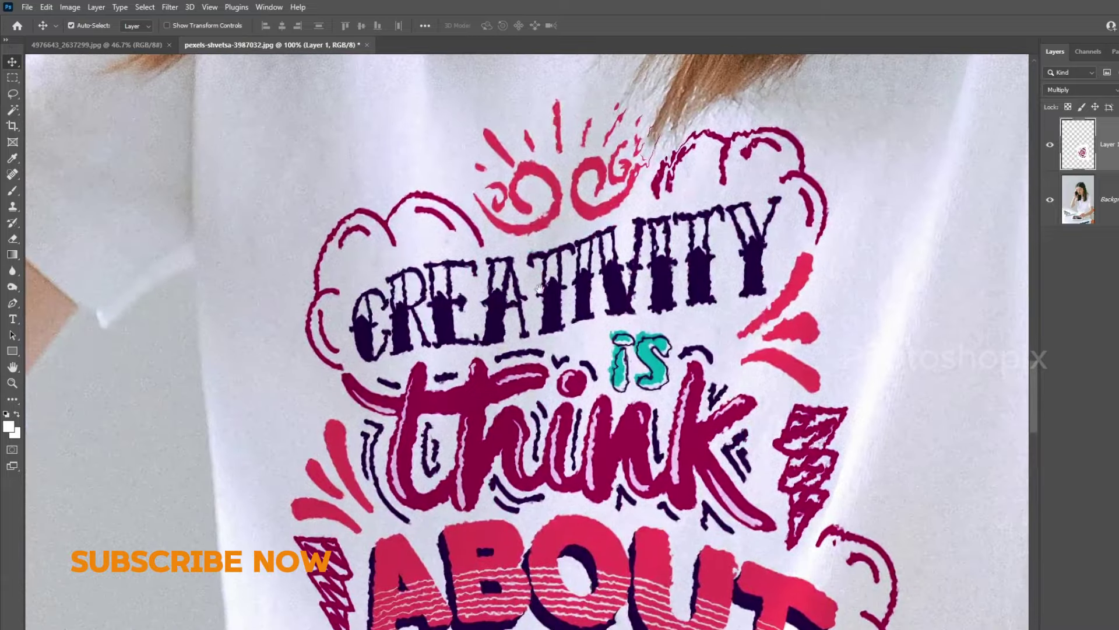
pyautogui.scroll(-2, 704, 233)
pyautogui.scroll(-9, 612, 274)
pyautogui.scroll(-5, 519, 321)
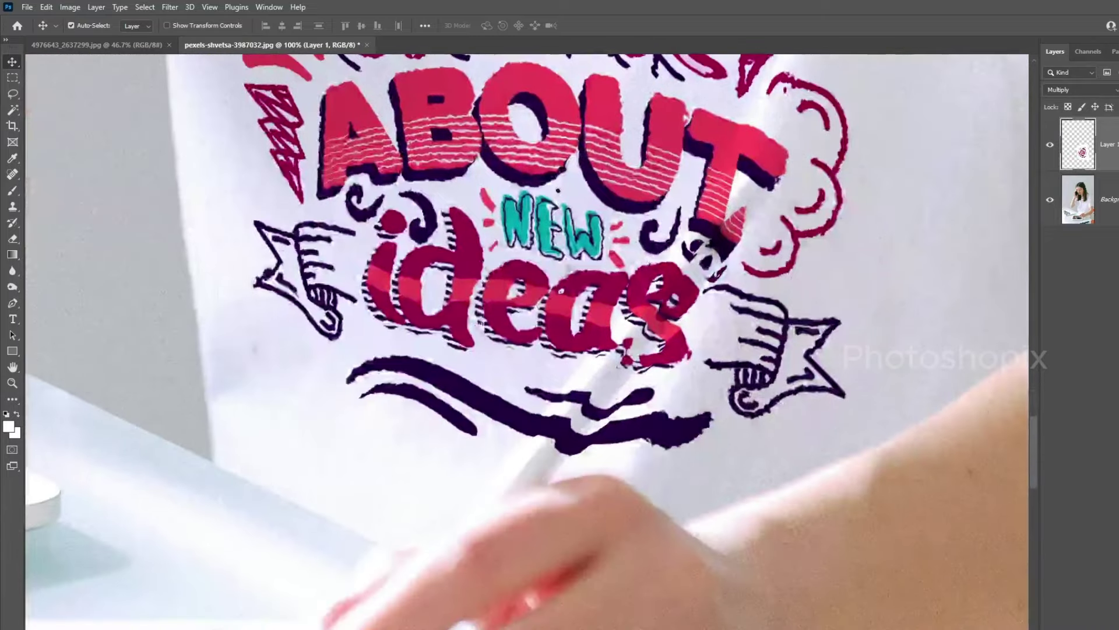
pyautogui.scroll(-1, 519, 321)
pyautogui.scroll(-1, 519, 321)
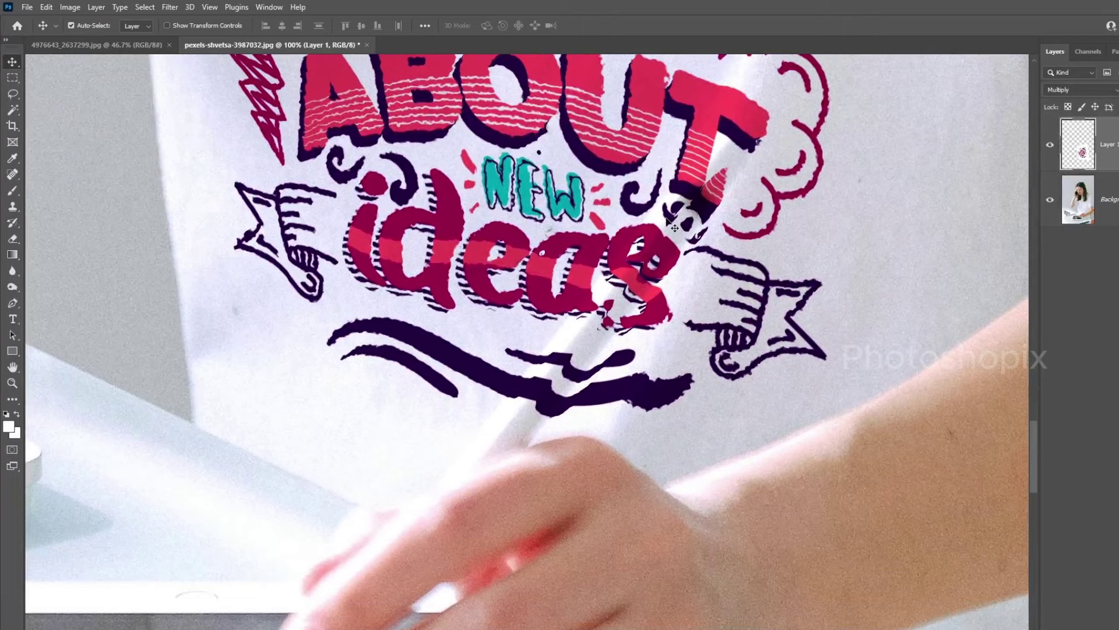
pyautogui.scroll(-3, 528, 367)
pyautogui.scroll(1, 528, 351)
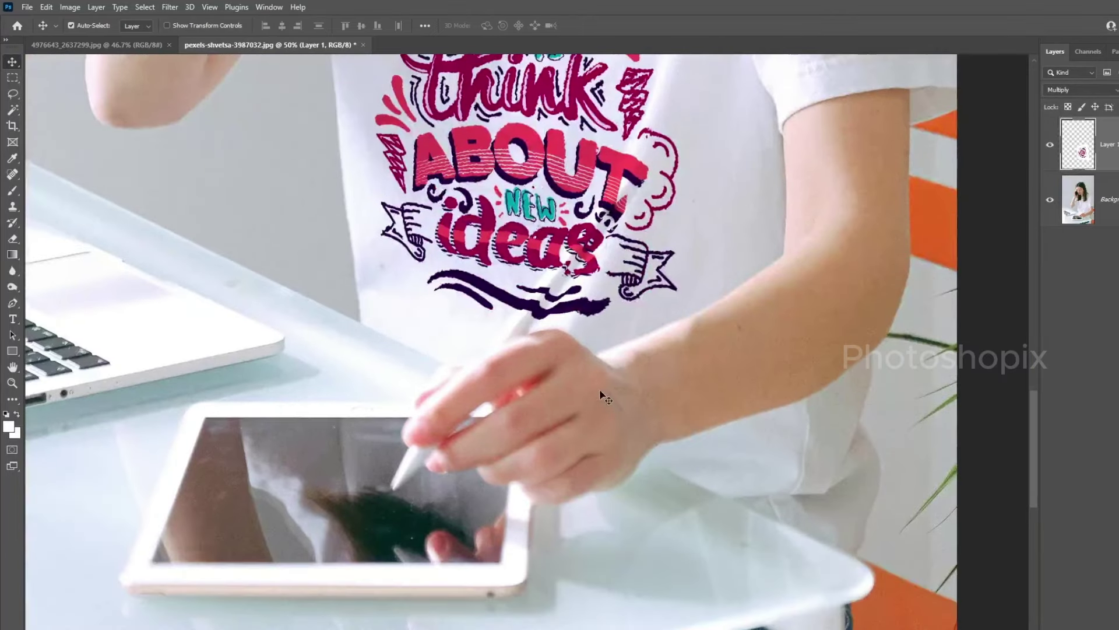
# Lasso a rough area around the pen and hand from the Background onto a new top layer
pyautogui.click(1098, 204)
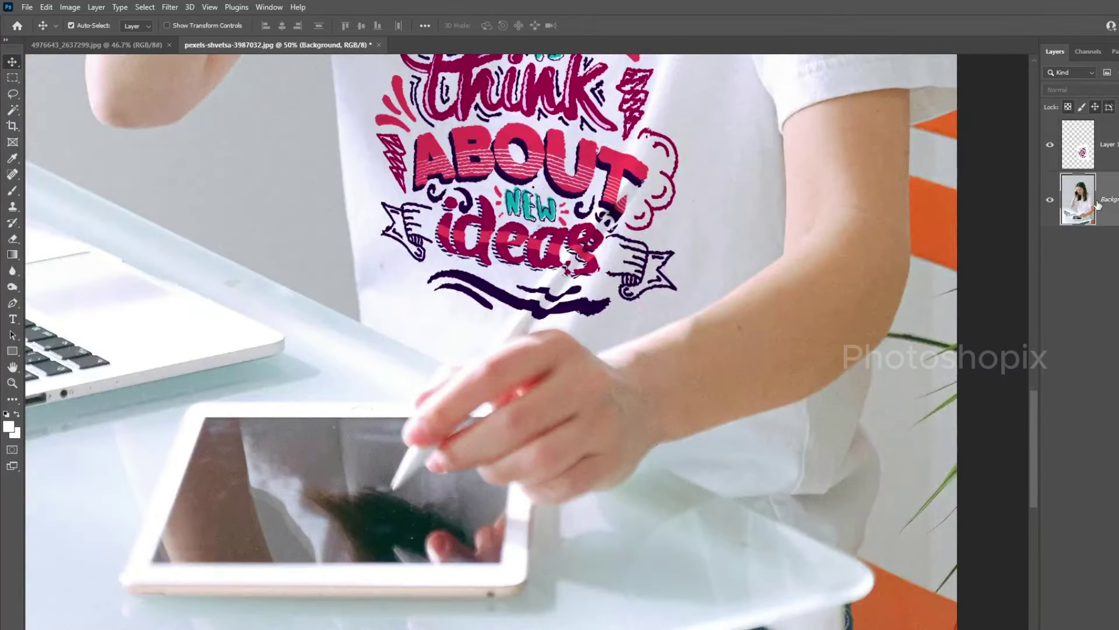
pyautogui.scroll(2, 501, 290)
pyautogui.press('l')
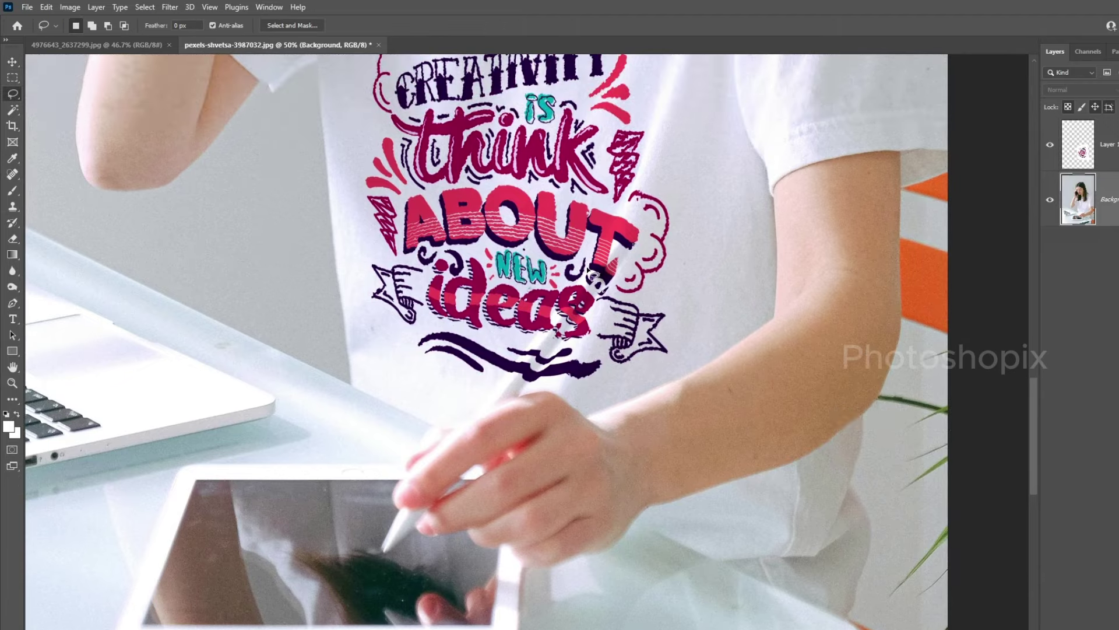
pyautogui.moveTo(602, 219); pyautogui.dragTo(590, 313)
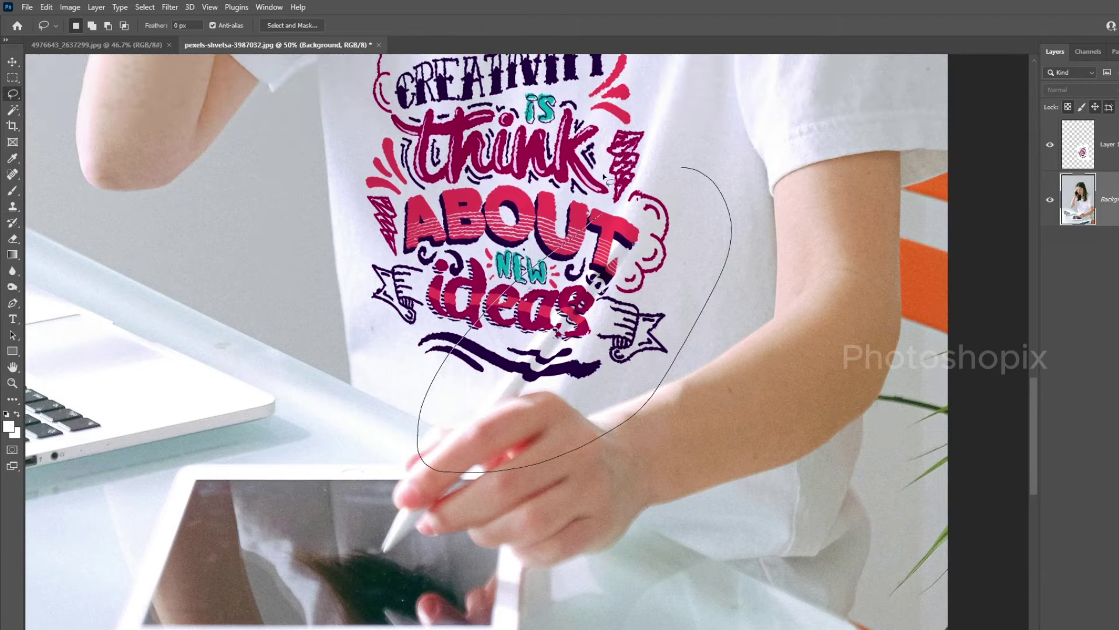
pyautogui.press('v')
pyautogui.hotkey('ctrl', 'j')
pyautogui.hotkey('ctrl', 'shift', ']')
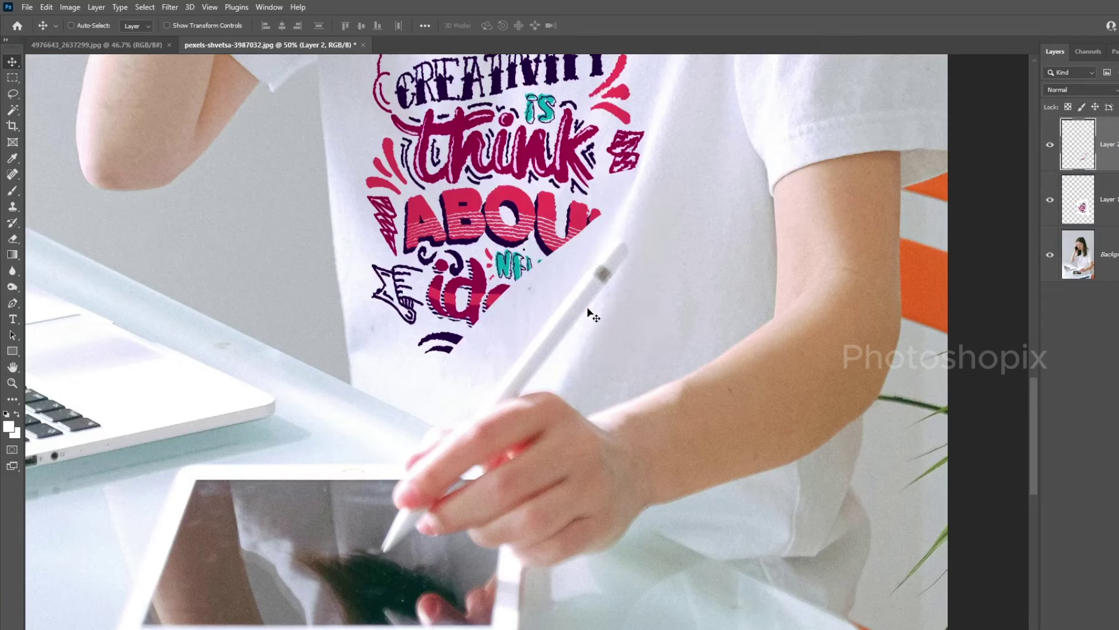
pyautogui.scroll(1, 486, 411)
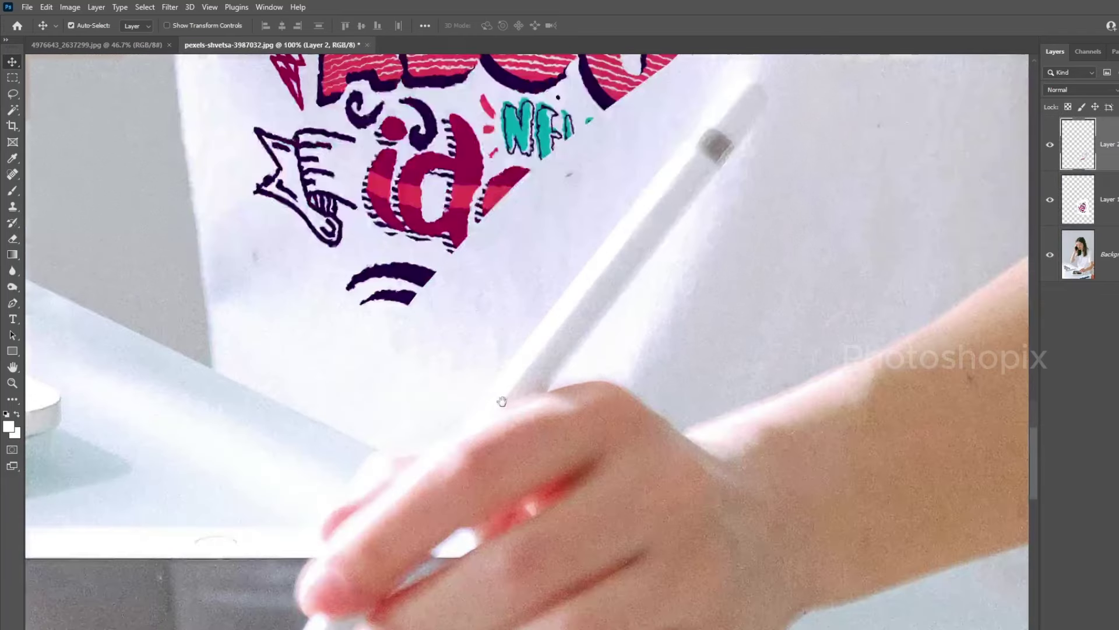
pyautogui.scroll(1, 501, 409)
# Start a Pen path along the pen, rounding over its tip and down its far edge
pyautogui.press('p')
pyautogui.click(444, 439)
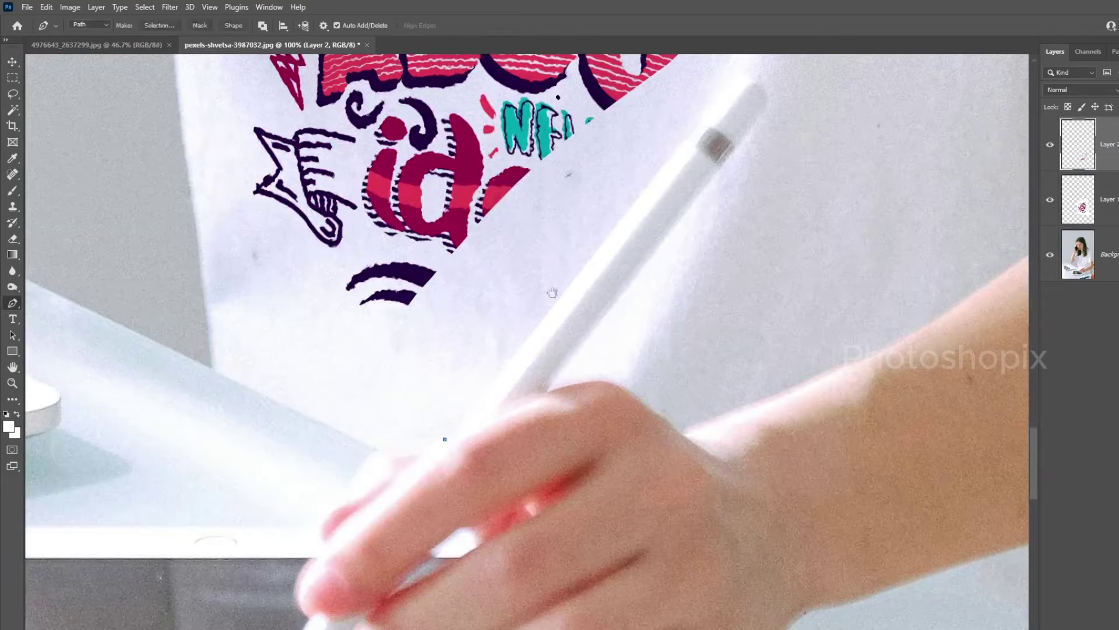
pyautogui.scroll(3, 673, 225)
pyautogui.click(648, 229)
pyautogui.moveTo(682, 229); pyautogui.dragTo(682, 235)
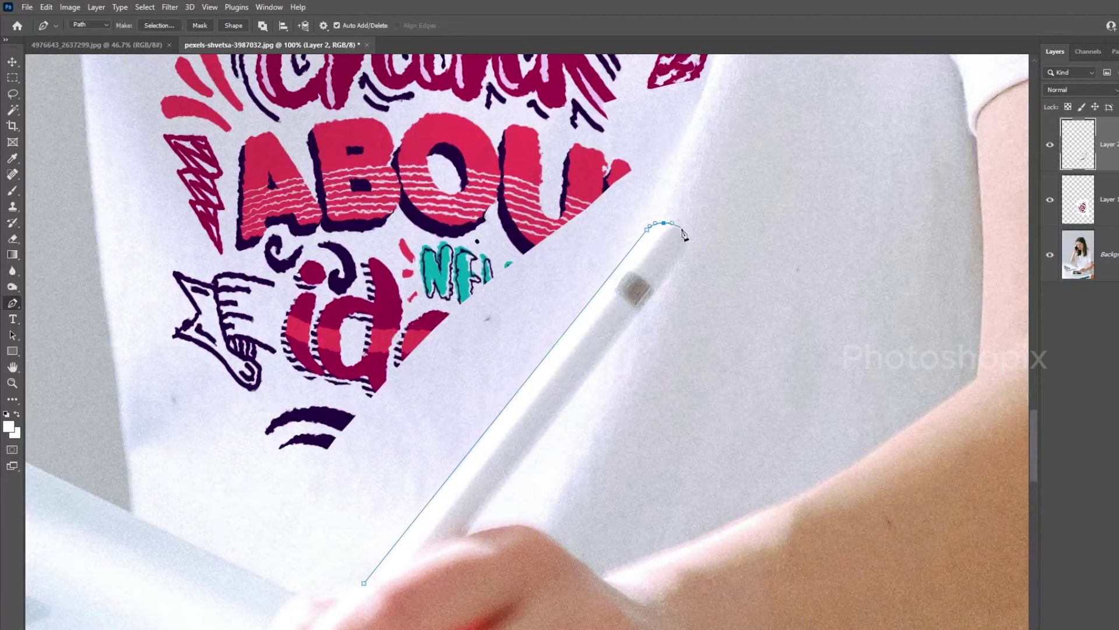
pyautogui.click(686, 256)
pyautogui.scroll(-1, 532, 466)
# Continue the path around the fingers and knuckles and close it
pyautogui.click(491, 489)
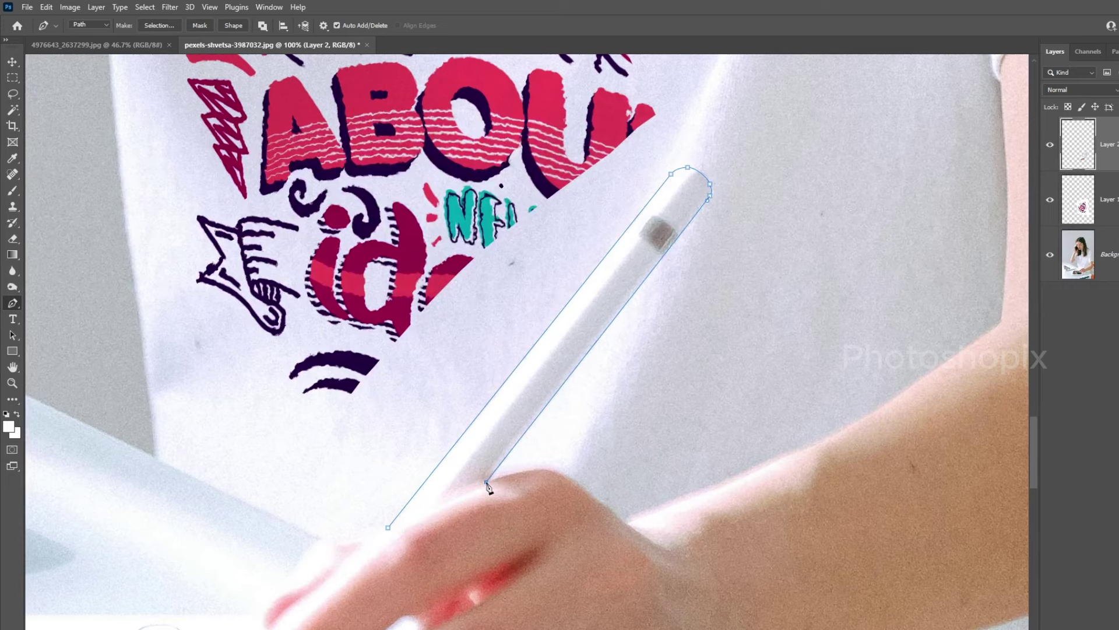
pyautogui.scroll(-2, 491, 489)
pyautogui.moveTo(551, 381); pyautogui.dragTo(577, 406)
pyautogui.scroll(-1, 612, 418)
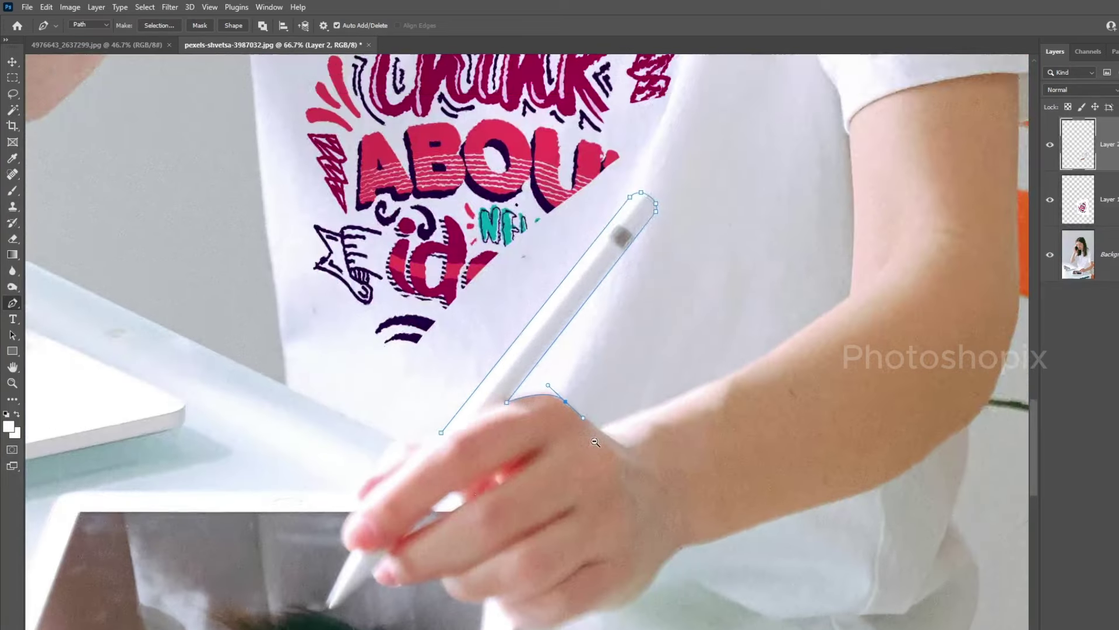
pyautogui.scroll(-1, 612, 418)
pyautogui.click(518, 464)
pyautogui.click(439, 471)
pyautogui.click(429, 433)
# Convert the traced path into a selection feathered by 3 pixels
pyautogui.hotkey('ctrl', 'Return')
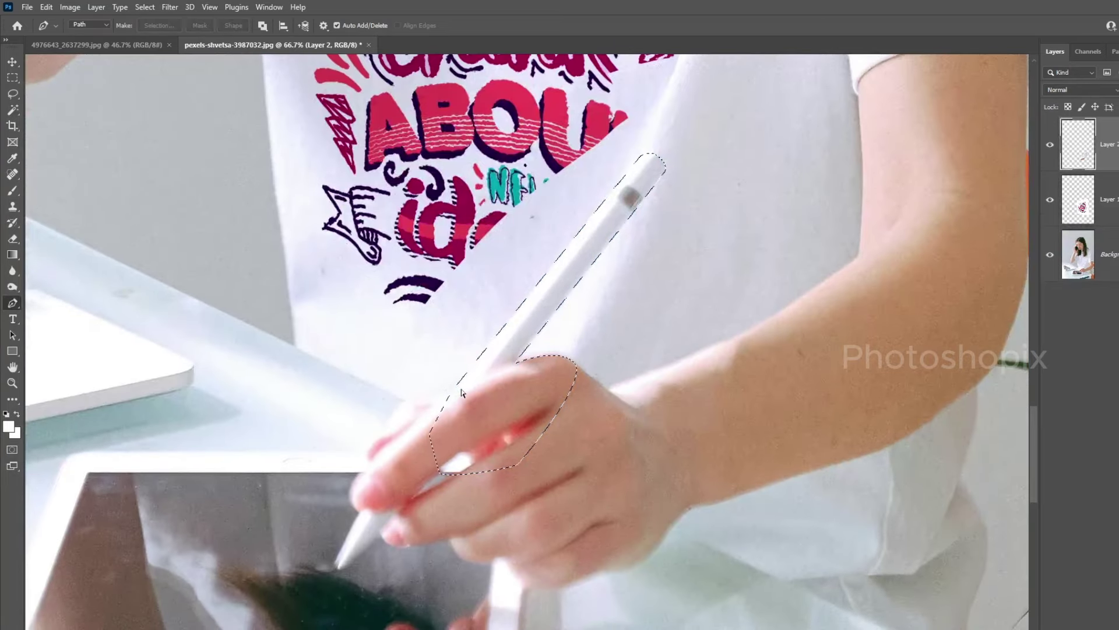
pyautogui.hotkey('shift', 'F6')
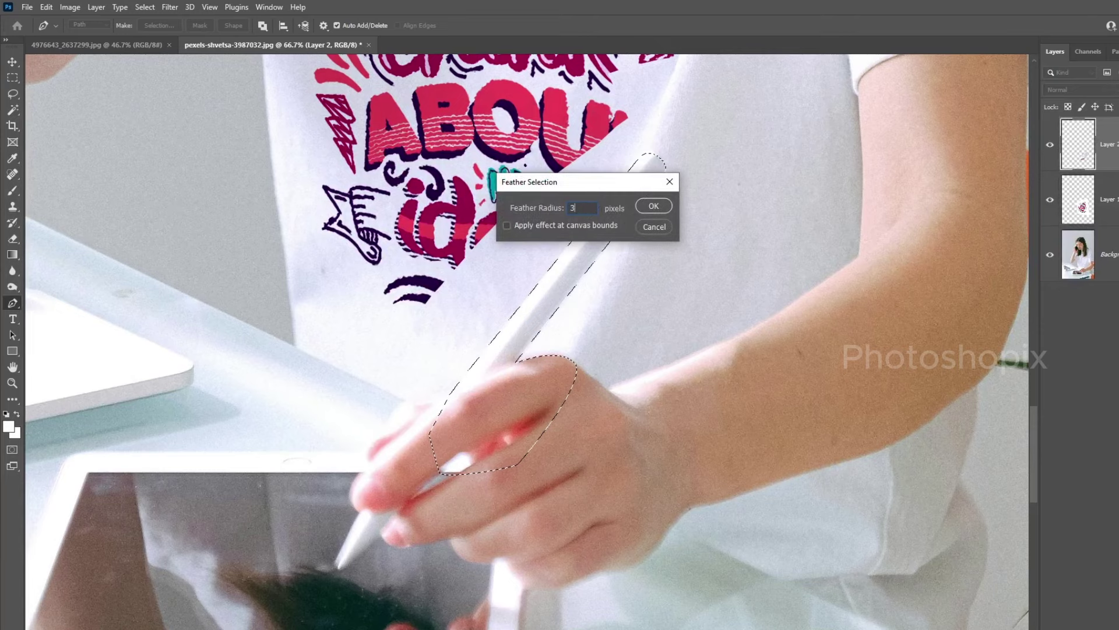
pyautogui.press('Return')
pyautogui.press('v')
pyautogui.moveTo(531, 276); pyautogui.dragTo(528, 325)
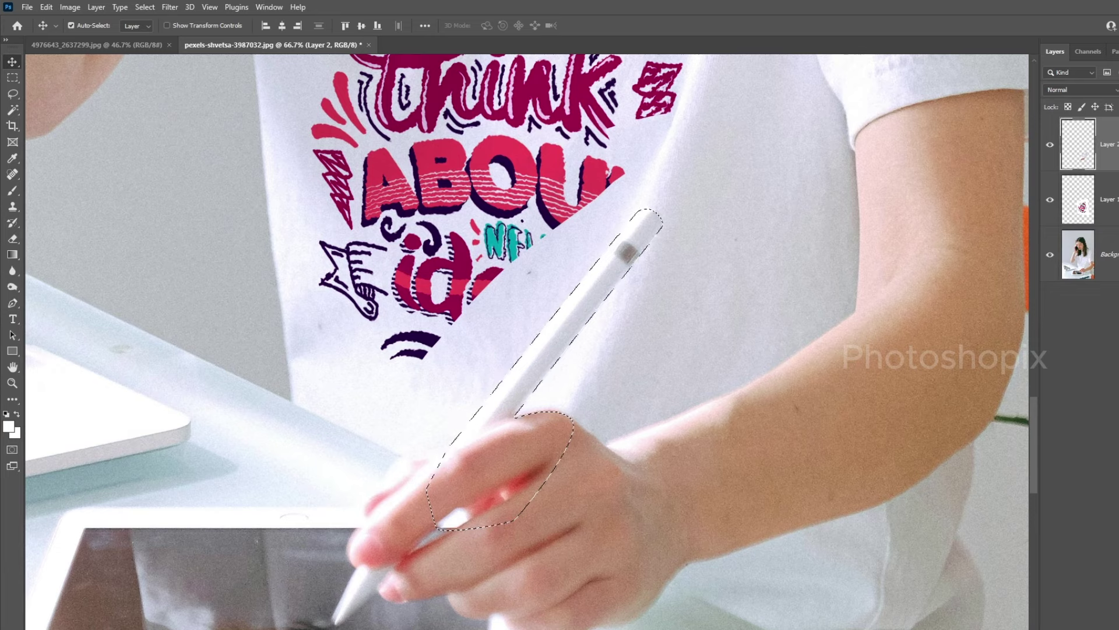
# Zoom and pan around the shirt to check the masked pen overlapping the lettering
pyautogui.keyDown('alt'); pyautogui.scroll(-1, 634, 373); pyautogui.keyUp('alt')
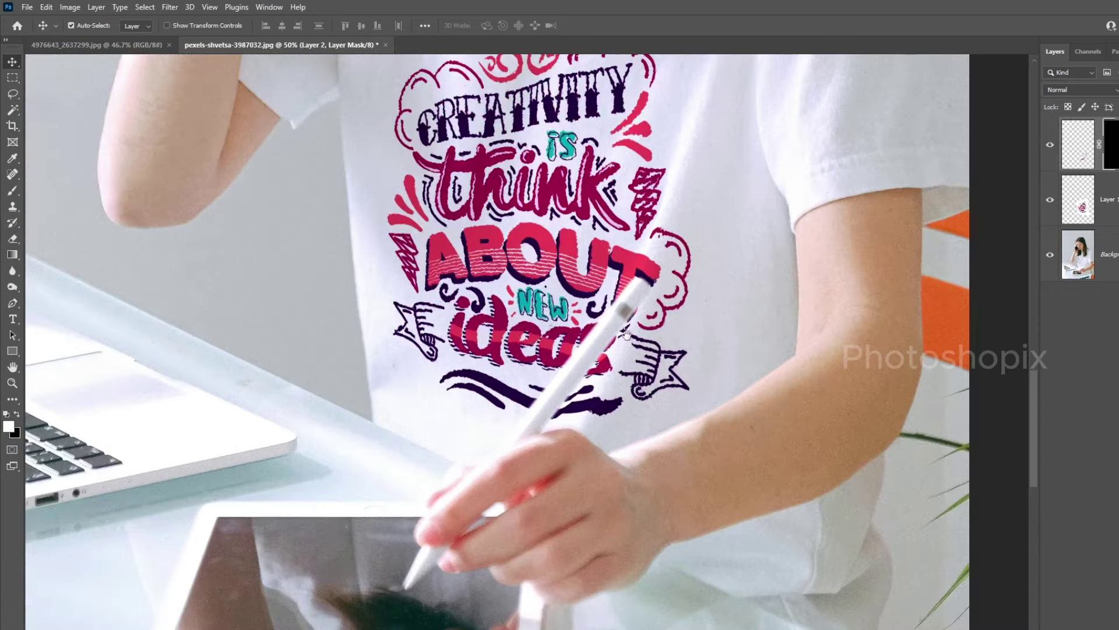
pyautogui.scroll(2, 636, 319)
pyautogui.keyDown('alt'); pyautogui.scroll(-3, 768, 259); pyautogui.keyUp('alt')
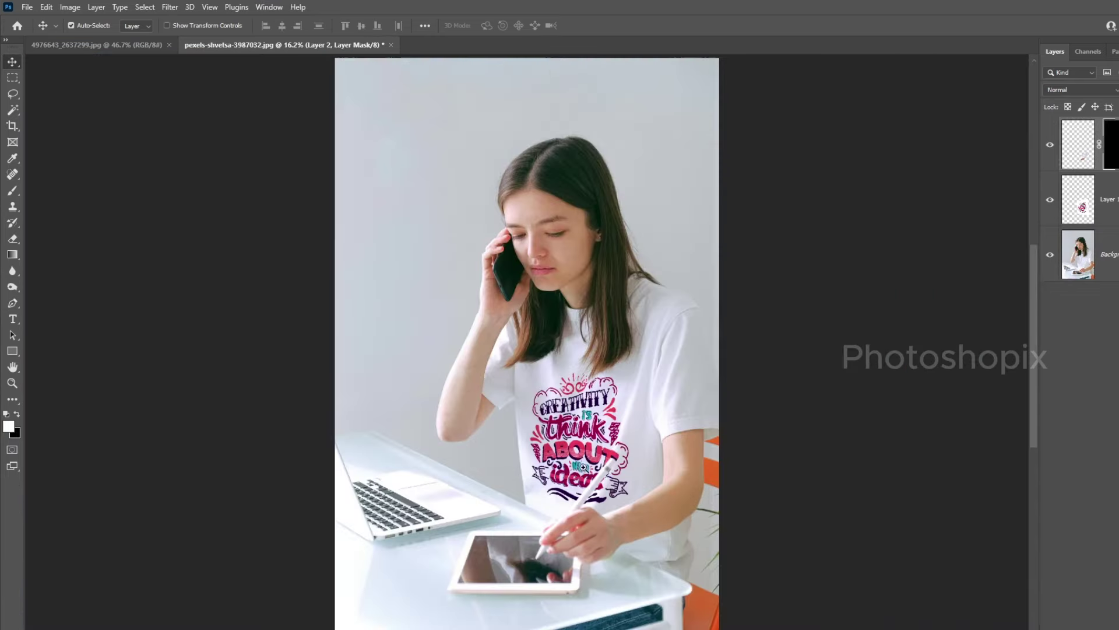
pyautogui.keyDown('alt'); pyautogui.scroll(2, 574, 440); pyautogui.keyUp('alt')
pyautogui.scroll(-2, 573, 438)
pyautogui.keyDown('alt'); pyautogui.scroll(2, 542, 337); pyautogui.keyUp('alt')
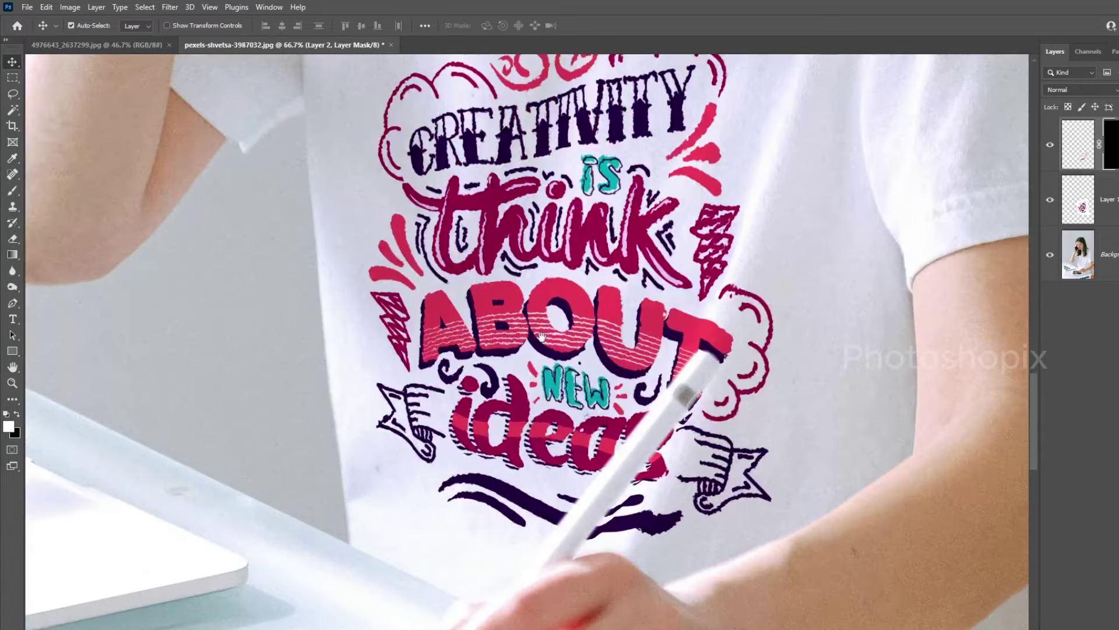
pyautogui.keyDown('alt'); pyautogui.scroll(-1, 548, 353); pyautogui.keyUp('alt')
pyautogui.keyDown('alt'); pyautogui.scroll(2, 502, 344); pyautogui.keyUp('alt')
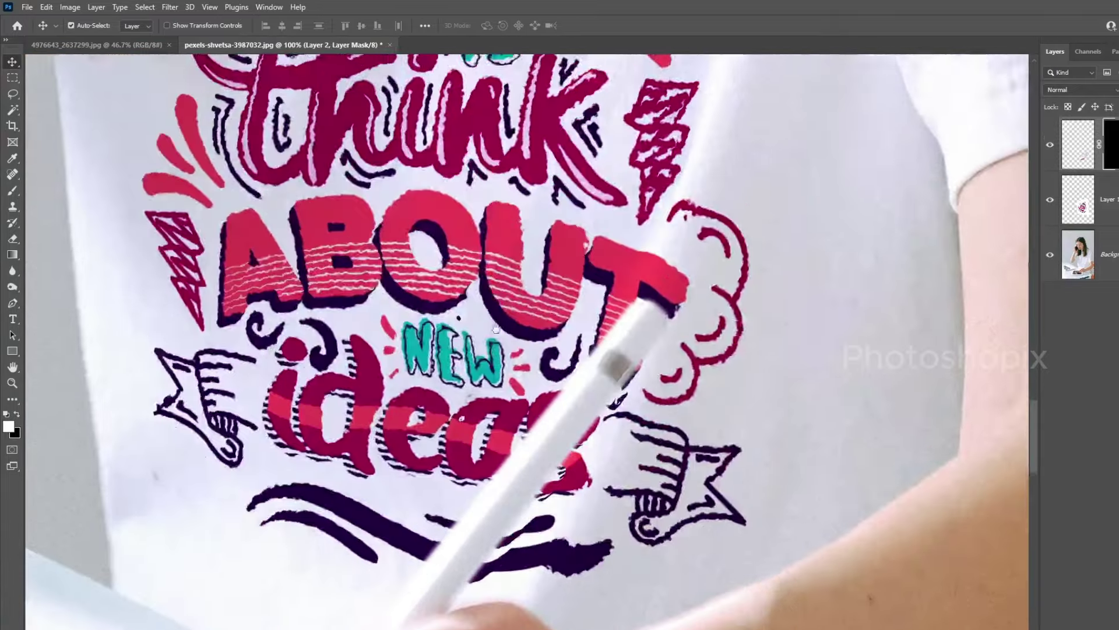
pyautogui.scroll(-1, 495, 315)
pyautogui.moveTo(496, 315); pyautogui.dragTo(502, 398)
pyautogui.moveTo(655, 265); pyautogui.dragTo(484, 358)
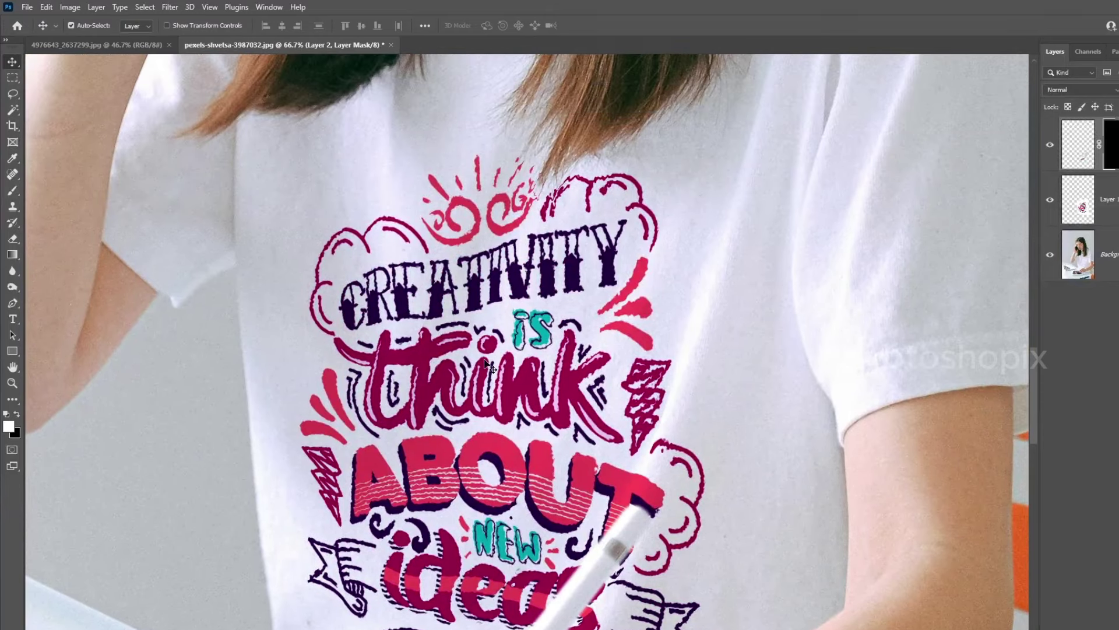
pyautogui.hotkey('ctrl', '0')
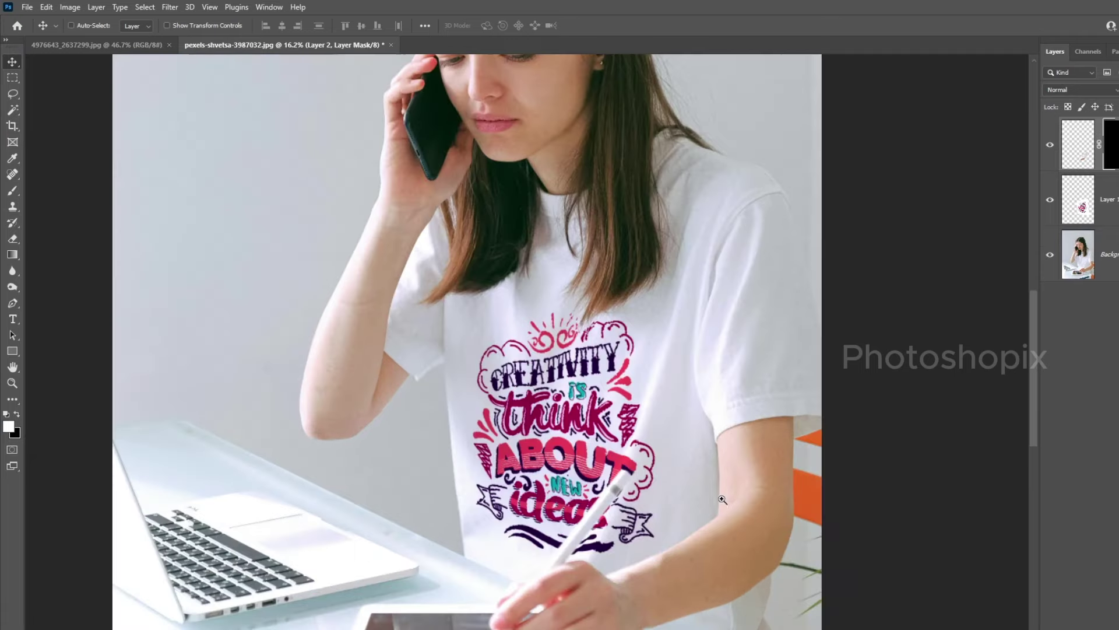
pyautogui.click(489, 412)
pyautogui.click(582, 486)
pyautogui.click(602, 339)
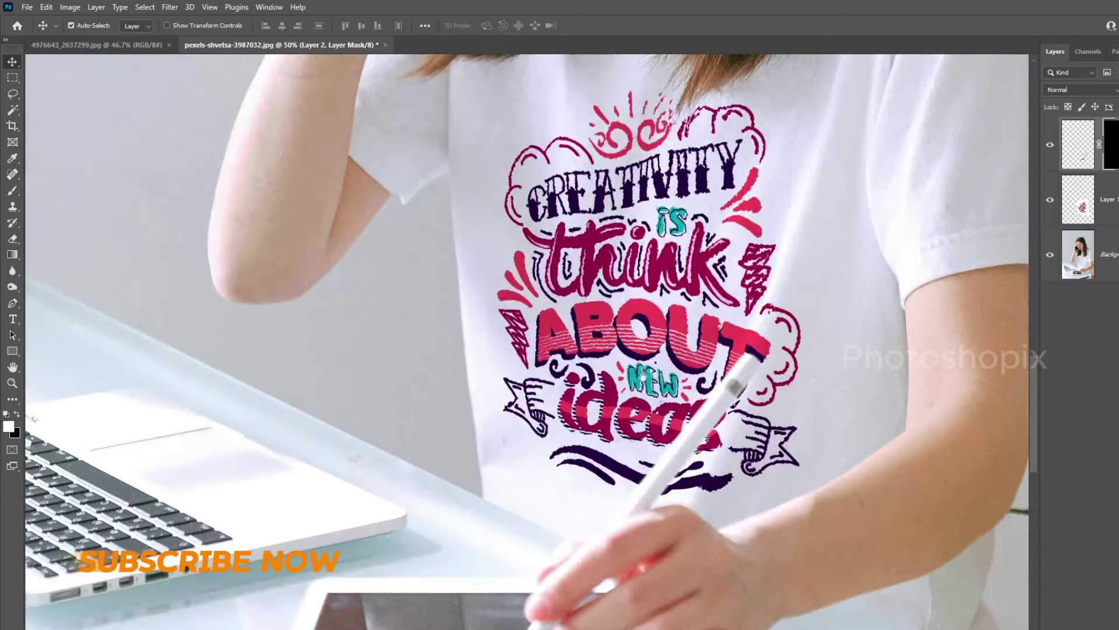
pyautogui.hotkey('ctrl', '0')
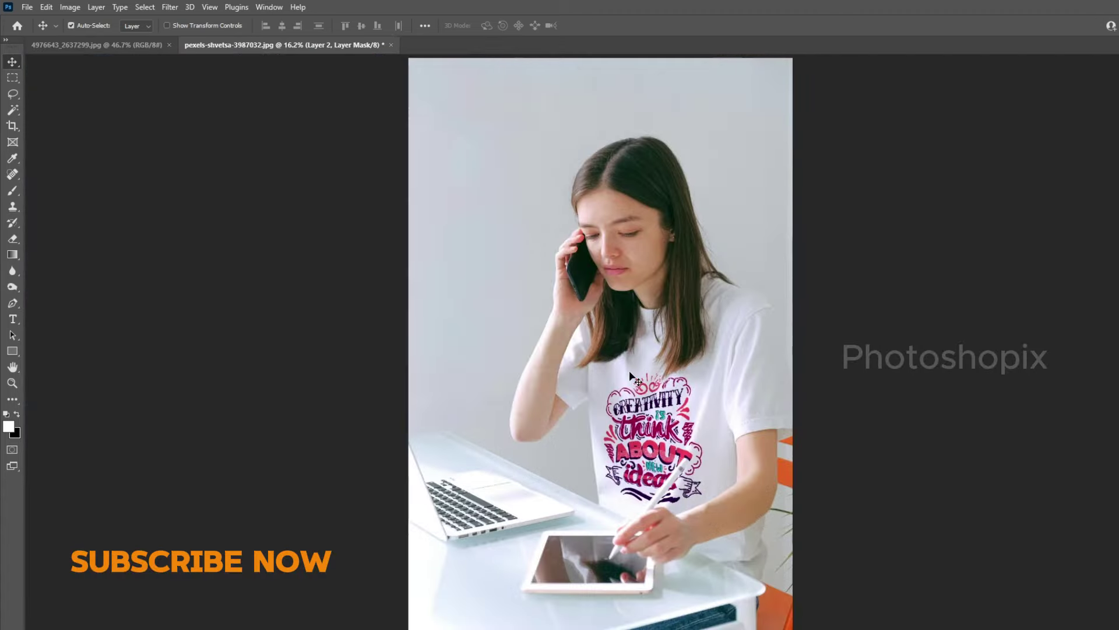